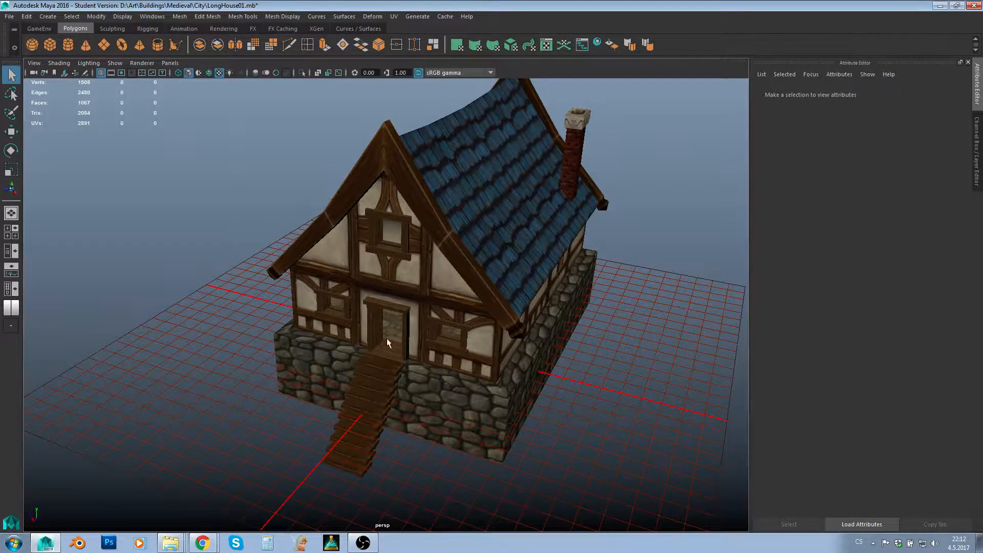
- Select the front-room and rear-room interior meshes in turn and examine the longhouse from below and from outside
left_click_drag(207, 388, 435, 299, "alt")
left_click(429, 226)
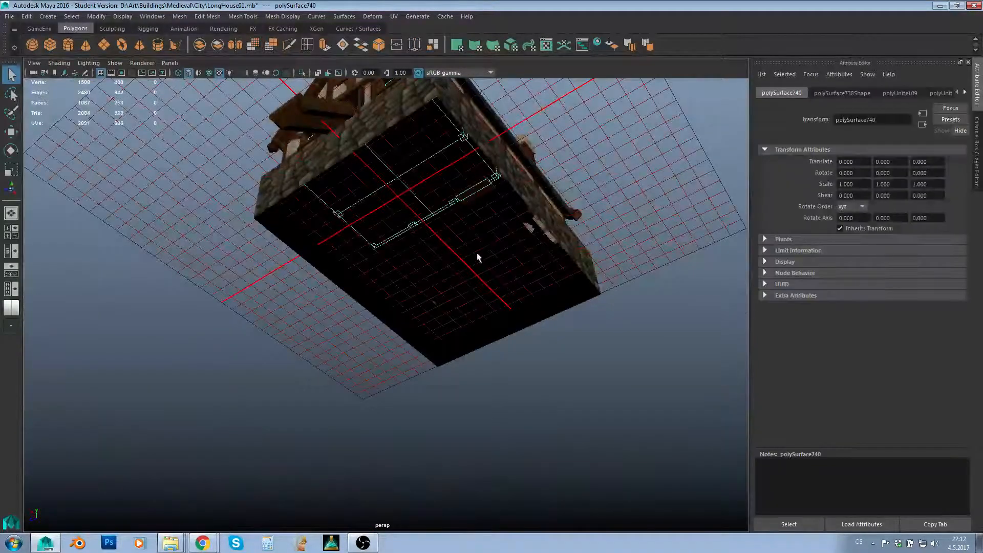
left_click_drag(476, 255, 510, 424, "alt")
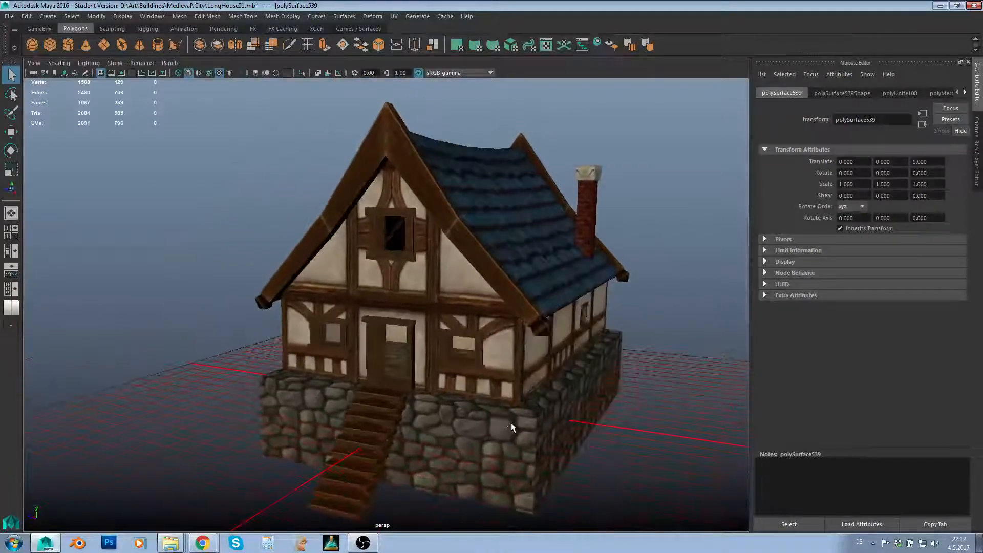
scroll(495, 424, "up", 3)
left_click_drag(560, 378, 520, 391, "alt")
left_click_drag(581, 382, 484, 318, "alt")
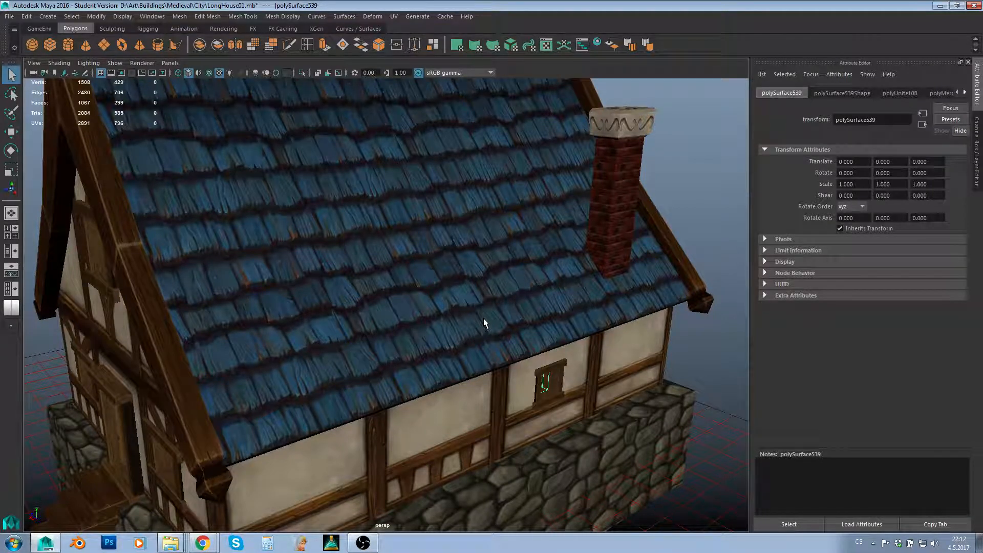
scroll(484, 318, "down", 3)
left_click_drag(482, 324, 420, 298, "alt")
- Select the front interior, the exterior shell and the rear interior in turn, examining from underneath how the pieces fit together
left_click(422, 206)
left_click(432, 345)
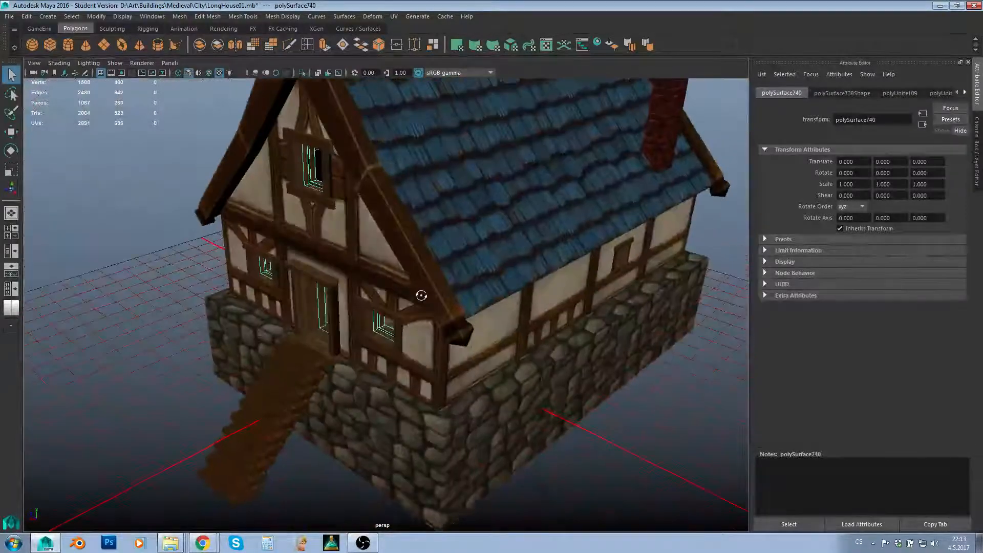
left_click_drag(463, 365, 486, 427, "alt")
left_click(418, 287)
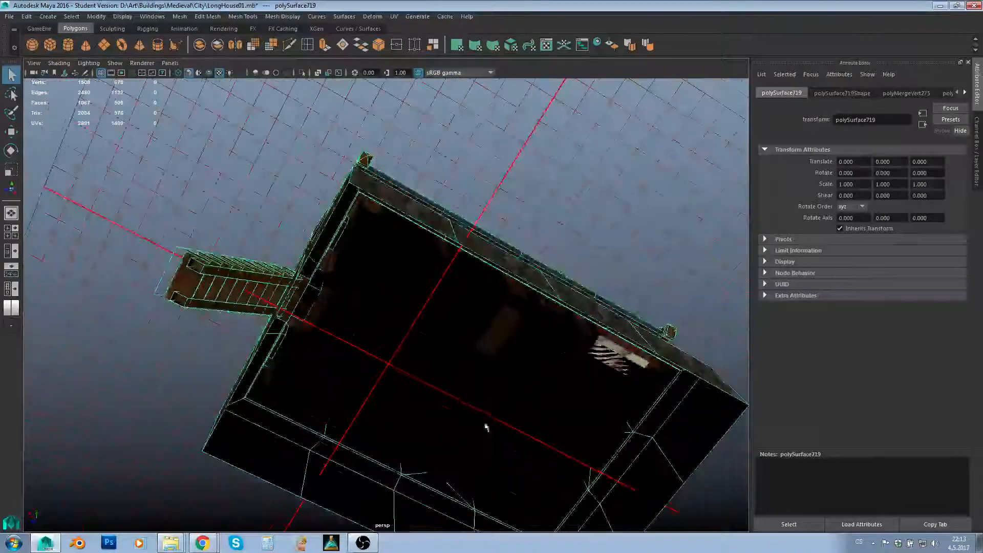
left_click_drag(481, 389, 432, 335, "alt")
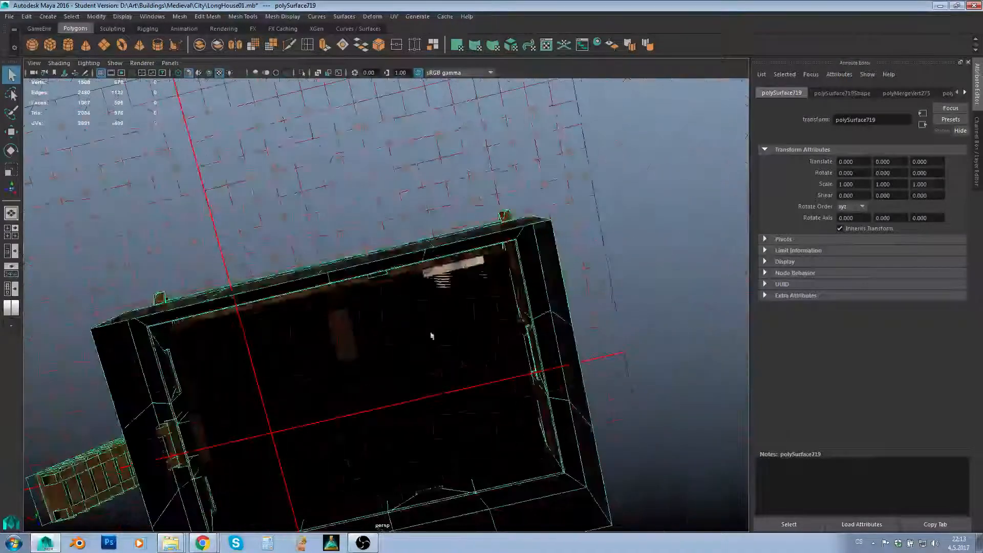
left_click(459, 258)
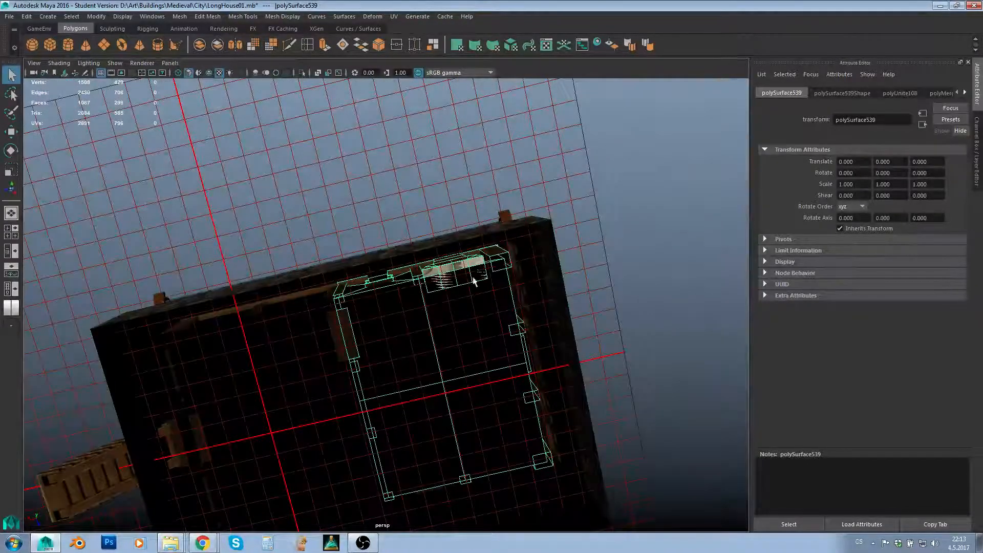
left_click_drag(475, 270, 476, 358, "alt")
- Clear the selection and examine the upper gable window opening on the front facade up close
left_click(547, 306)
scroll(547, 306, "down", 5)
left_click_drag(546, 306, 487, 290, "alt")
scroll(555, 287, "up", 3)
scroll(500, 268, "down", 2)
scroll(487, 291, "up", 4)
middle_click_drag(507, 289, 524, 358, "alt")
middle_click_drag(502, 269, 486, 308, "alt")
scroll(473, 283, "up", 3)
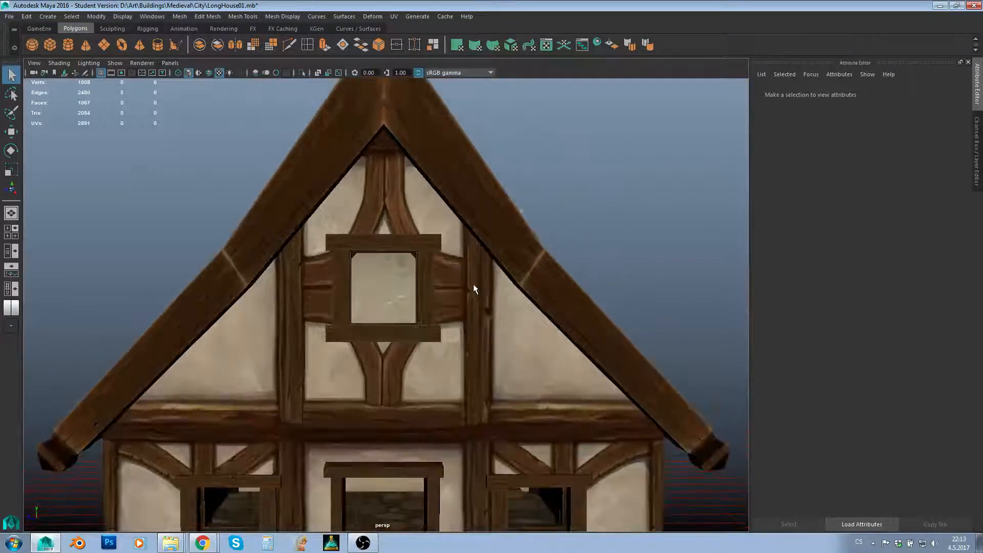
middle_click_drag(373, 257, 386, 213, "alt")
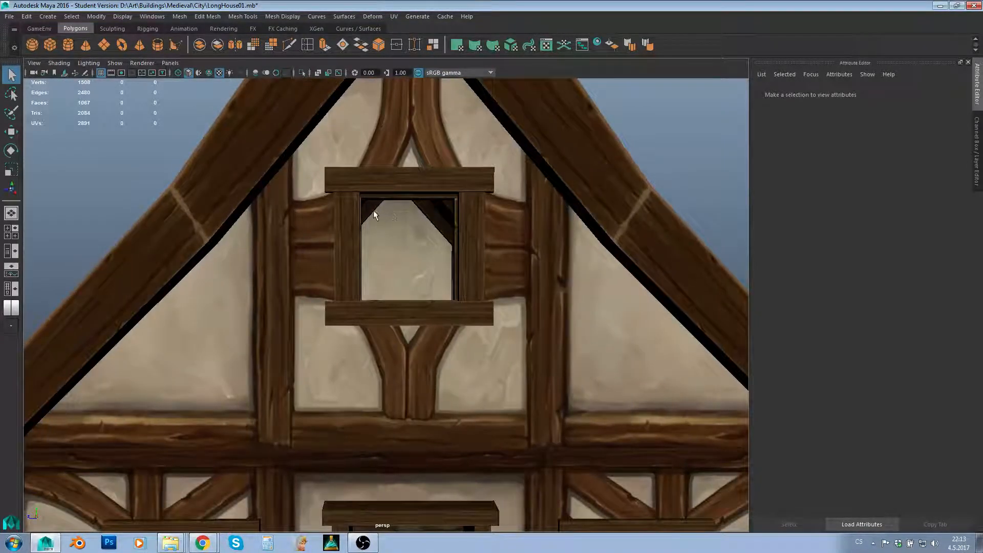
- Examine the ground-floor window and doorway from the front, highlighting the exterior shell's edges around the openings
middle_click_drag(500, 436, 361, 100, "alt")
left_click_drag(470, 241, 447, 256, "alt")
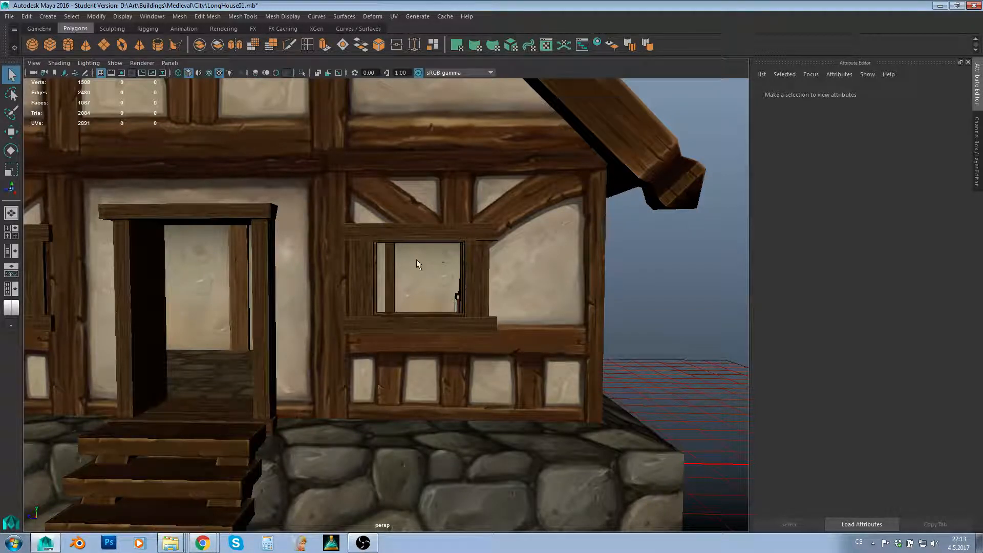
left_click_drag(417, 259, 451, 266, "alt")
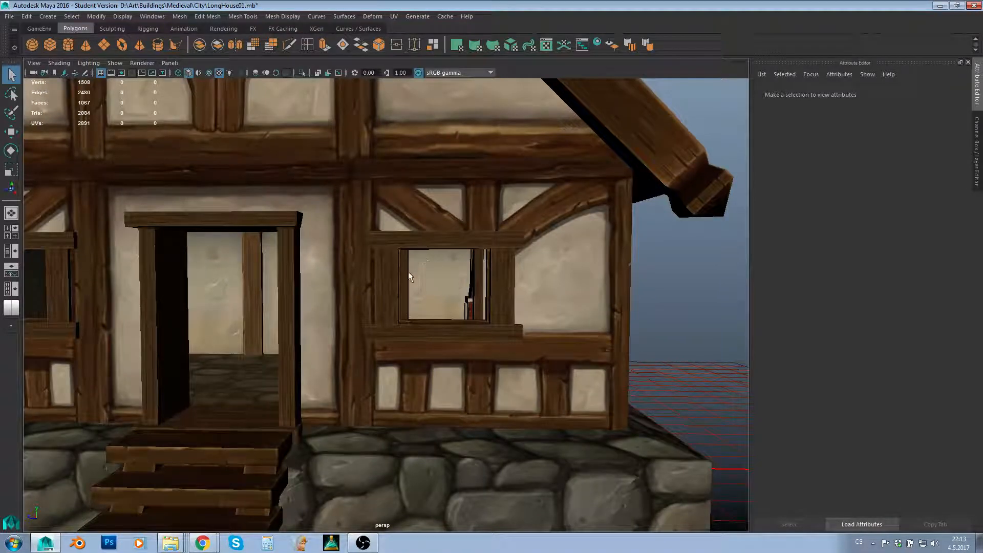
left_click(367, 228)
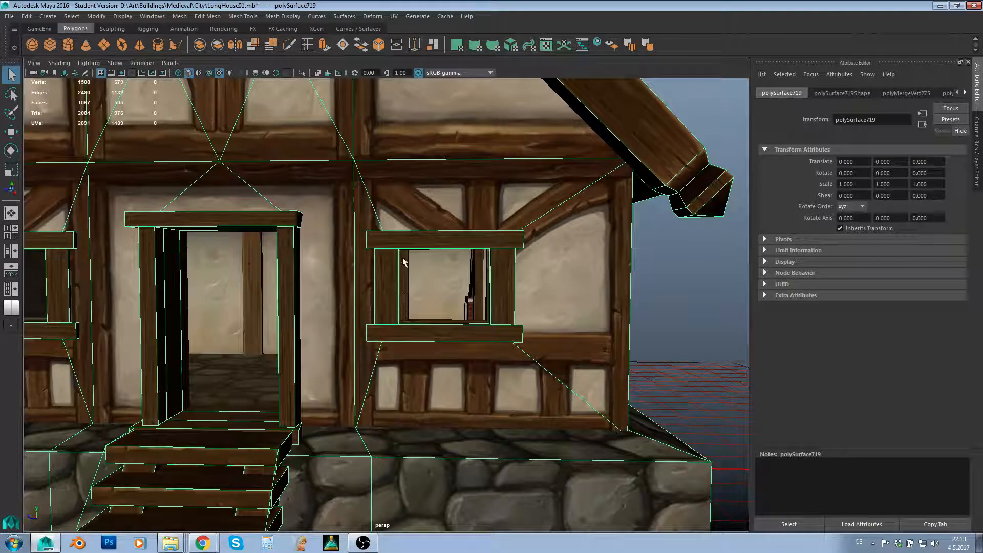
left_click(705, 289)
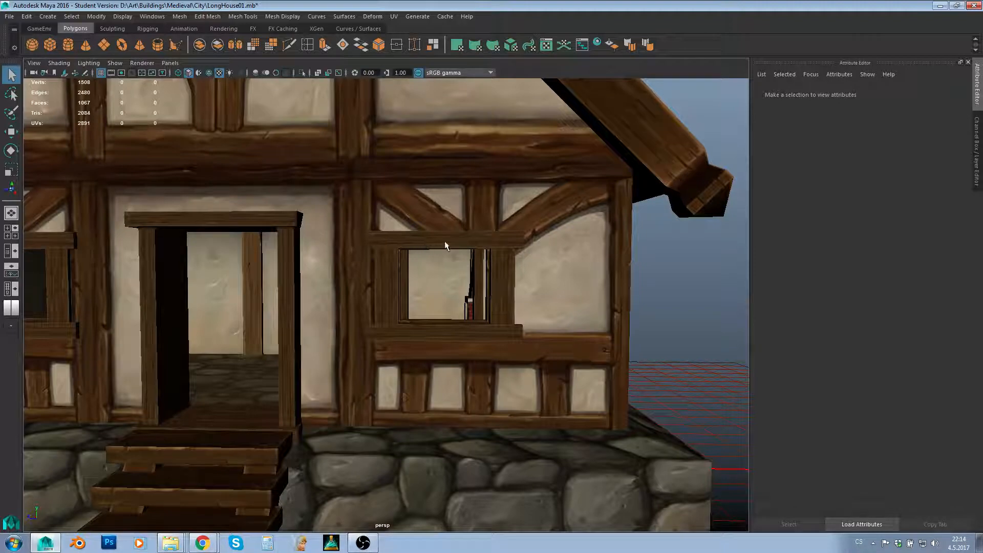
left_click_drag(494, 268, 506, 275, "alt")
left_click_drag(426, 289, 494, 296, "alt")
- Examine the entrance stairs, door frame and neighbouring windows from an oblique angle to see the depth of the openings
scroll(490, 302, "down", 3)
middle_click_drag(493, 297, 456, 220, "alt")
left_click_drag(456, 220, 523, 237, "alt")
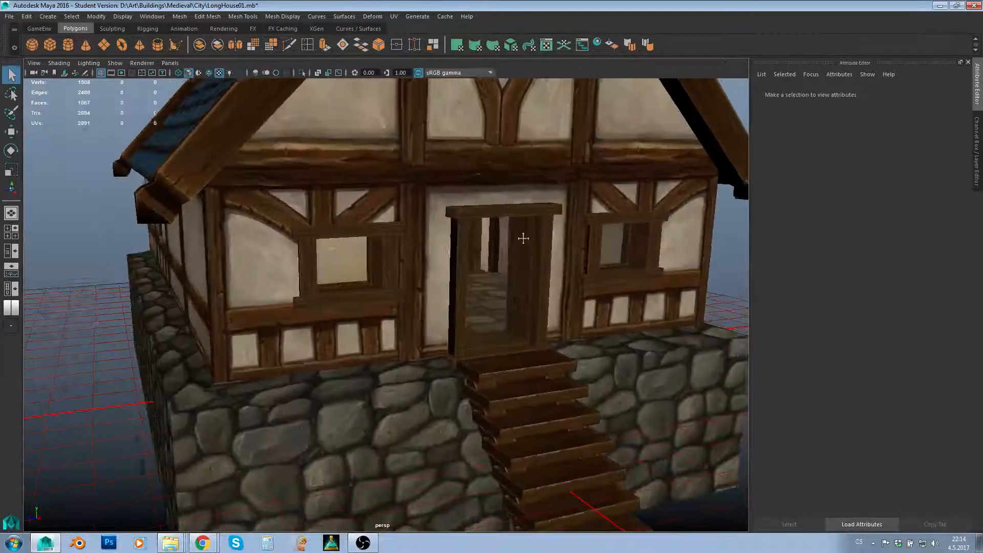
middle_click_drag(522, 237, 359, 187, "alt")
left_click_drag(359, 187, 373, 189, "alt")
scroll(381, 196, "up", 3)
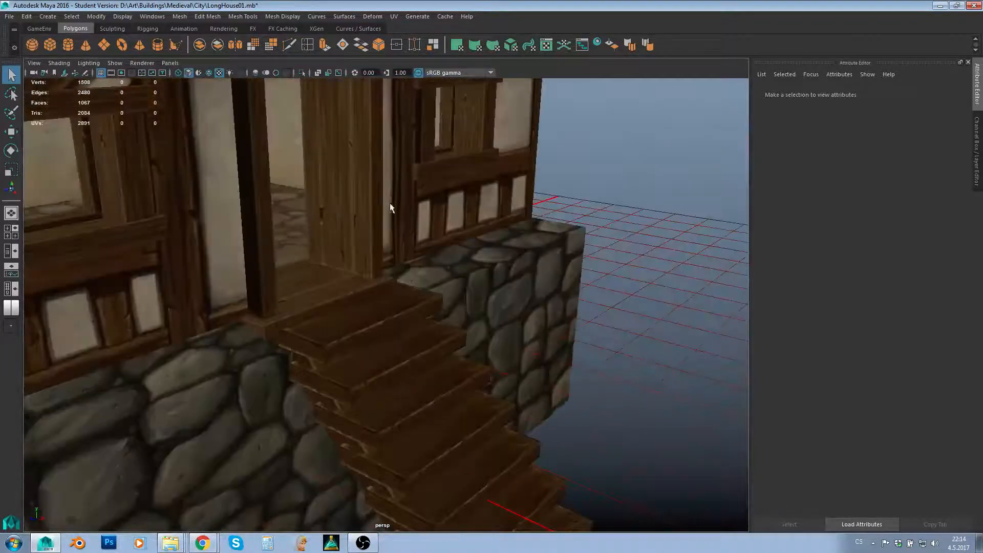
middle_click_drag(389, 203, 426, 251, "alt")
left_click_drag(426, 250, 417, 253, "alt")
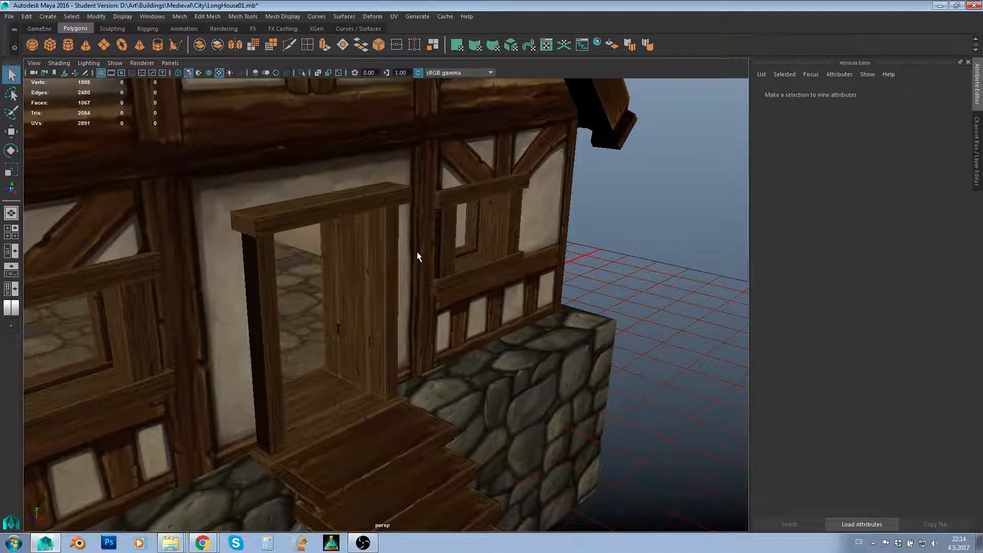
left_click_drag(417, 256, 557, 297, "alt")
- Alternate the selection between the front interior and the exterior shell to compare where they meet at the openings
left_click(397, 262)
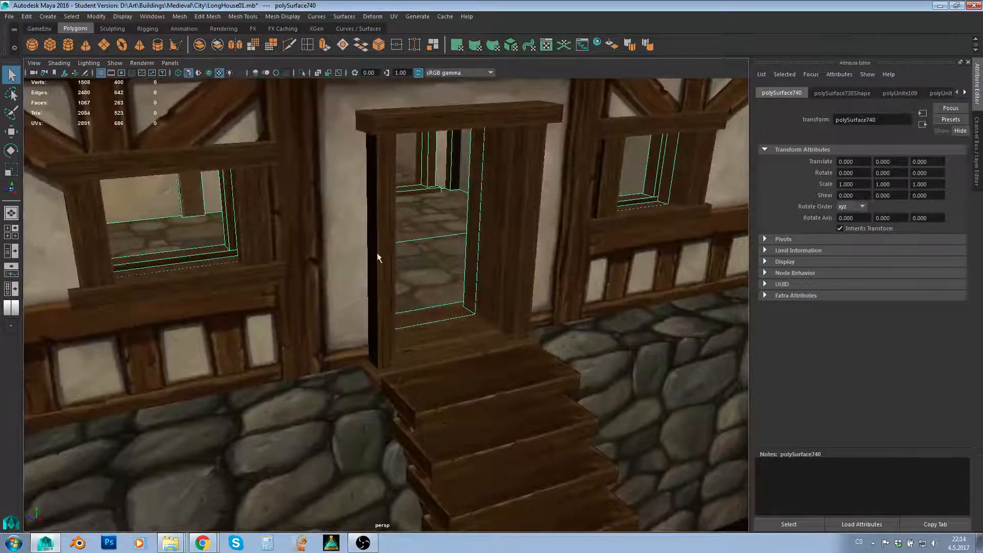
left_click(540, 327)
left_click(467, 271)
left_click(534, 317)
left_click_drag(483, 280, 464, 290, "alt")
right_click_drag(464, 280, 476, 197, "alt")
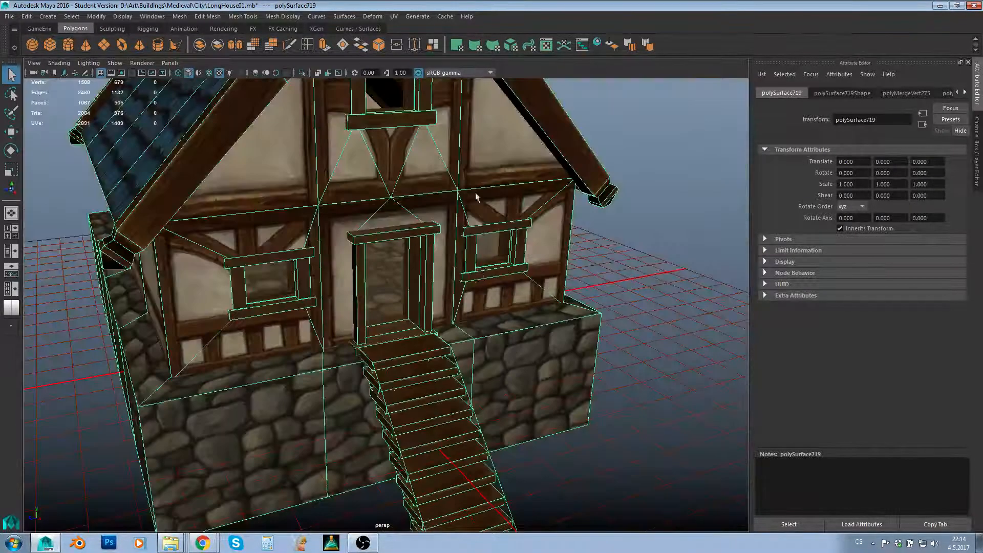
middle_click_drag(464, 236, 484, 326, "alt")
left_click(417, 193)
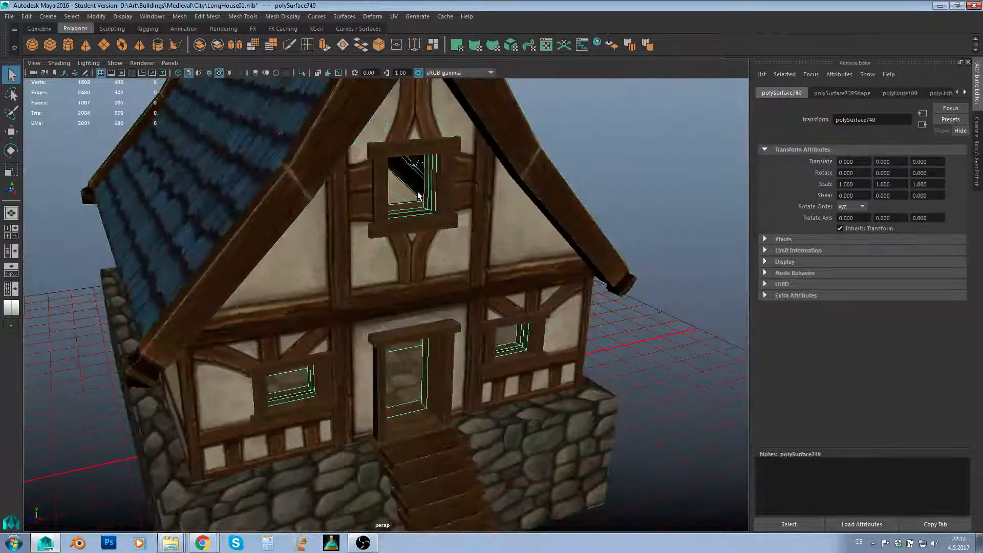
- Examine the front interior's border edges at the gable window, the ground-floor windows and the doorway
scroll(417, 193, "up", 5)
middle_click_drag(439, 188, 450, 325, "alt")
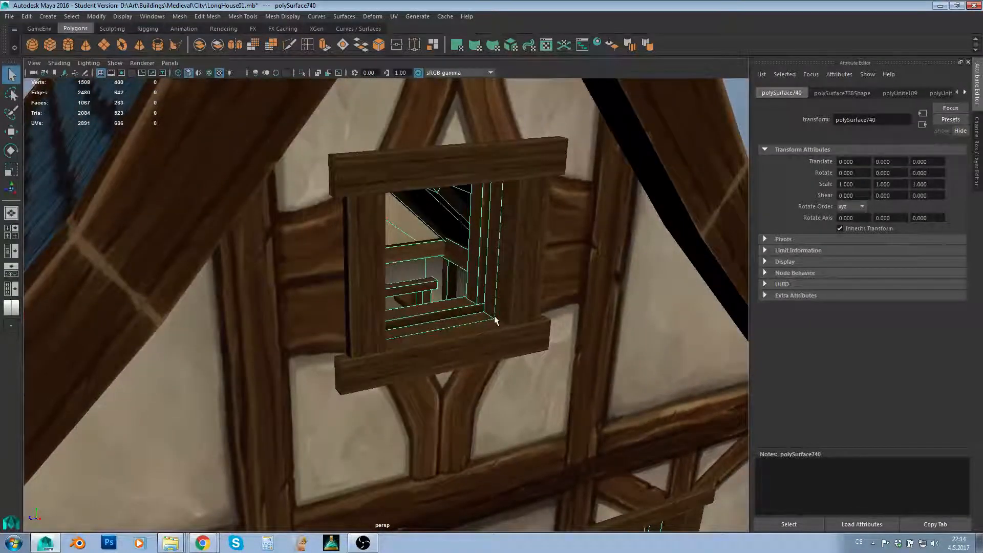
middle_click_drag(578, 451, 509, 299, "alt")
left_click_drag(539, 353, 462, 241, "alt")
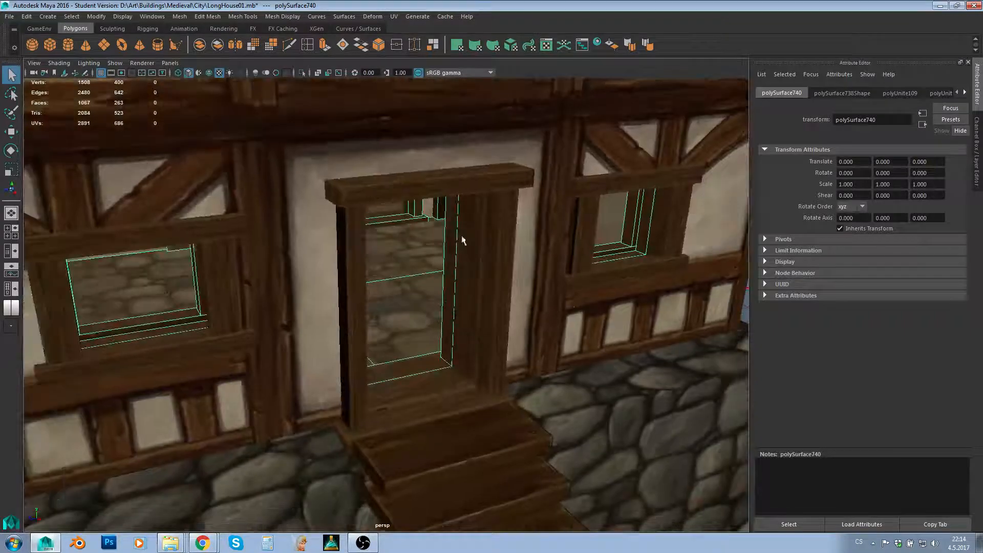
middle_click_drag(187, 315, 265, 320, "alt")
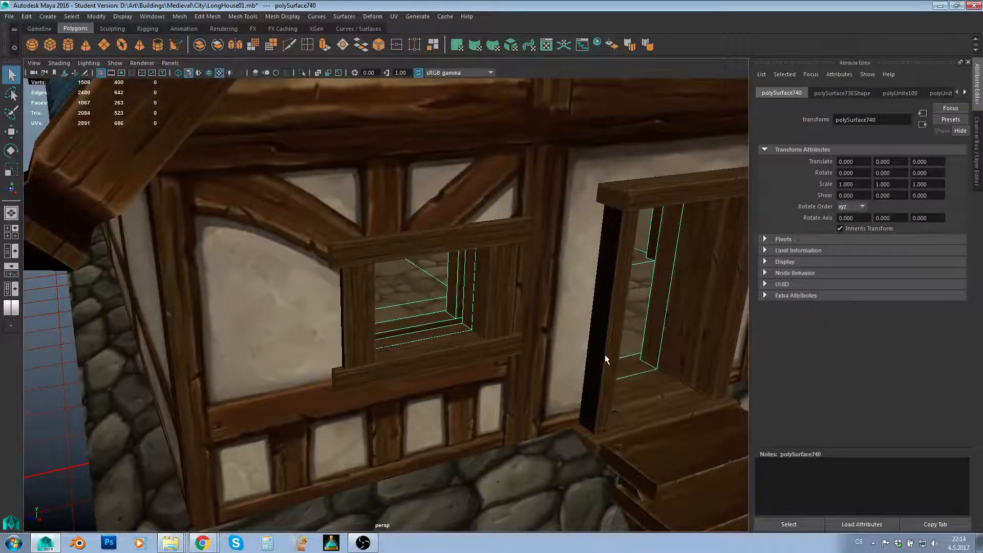
middle_click_drag(594, 334, 493, 317, "alt")
scroll(496, 286, "up", 2)
middle_click_drag(498, 257, 506, 316, "alt")
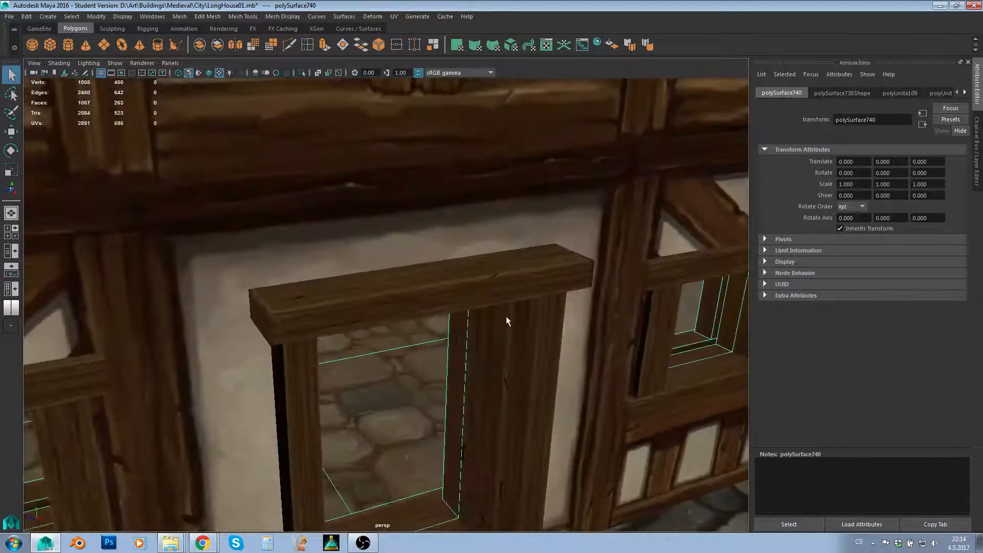
left_click_drag(506, 316, 531, 254, "alt")
left_click_drag(419, 186, 351, 165, "alt")
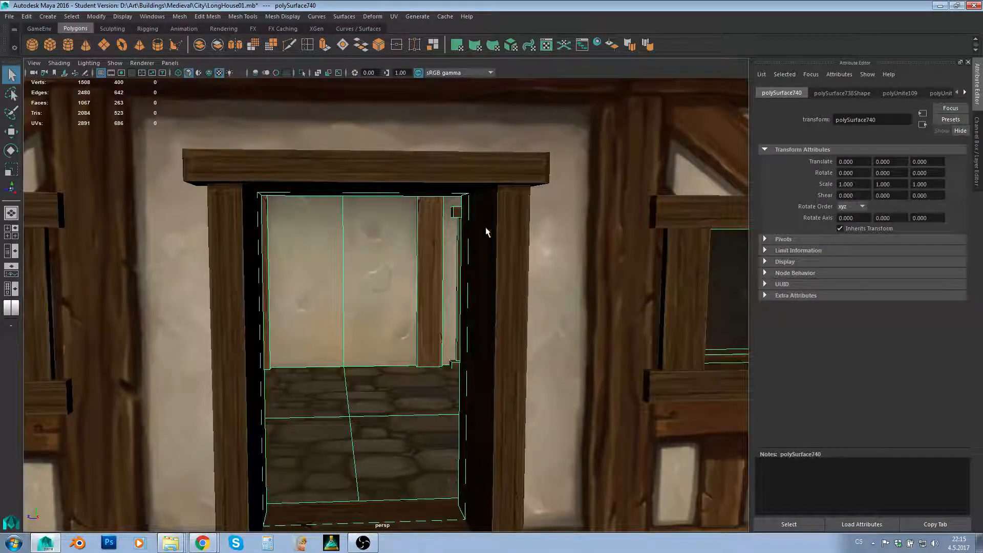
left_click_drag(445, 239, 502, 281, "alt")
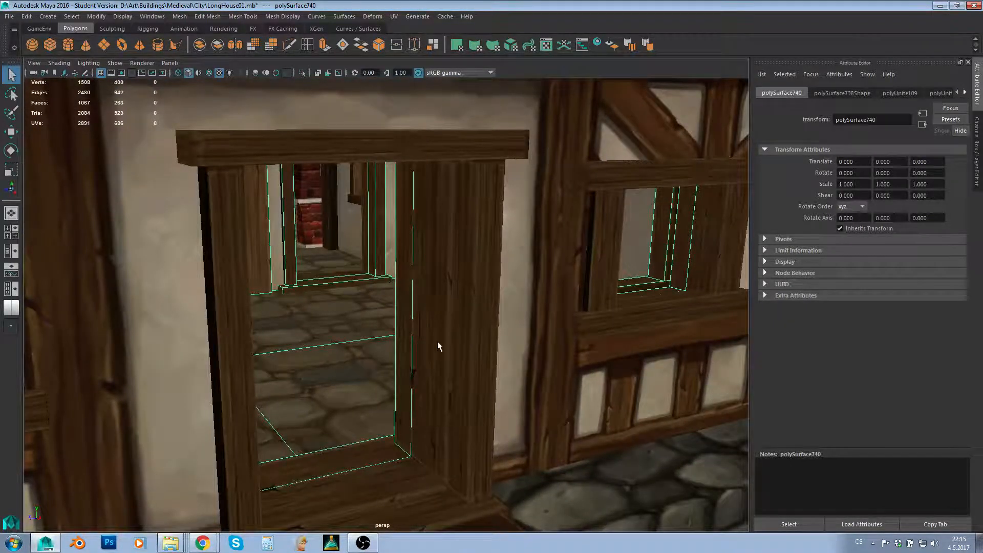
- Examine the doorway from both sides, including its threshold and frame where the interior joins the exterior
scroll(437, 341, "down", 2)
left_click_drag(444, 340, 375, 252, "alt")
scroll(470, 344, "down", 3)
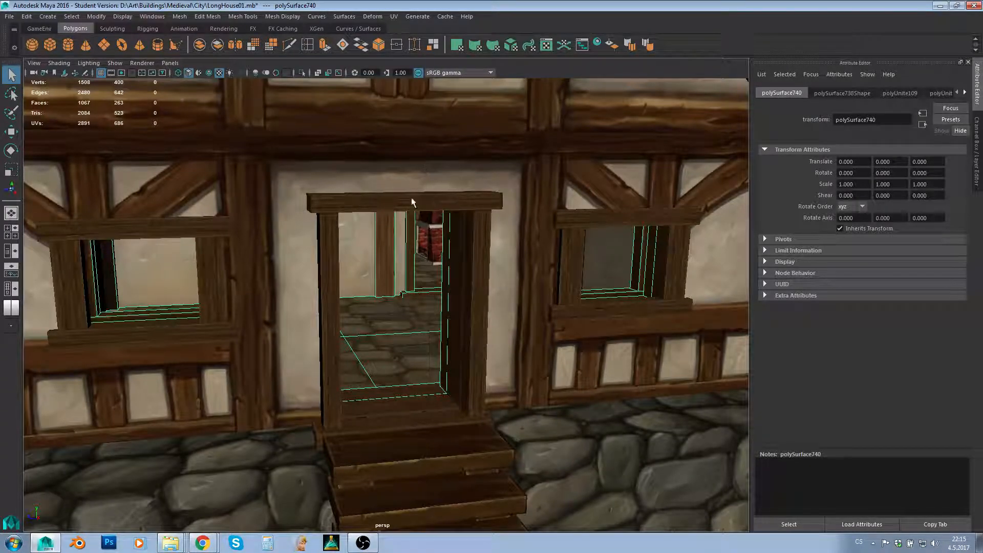
mouse_move(411, 198)
left_mouse_down("alt")
mouse_move(404, 213)
mouse_move(450, 210)
mouse_move(361, 219)
mouse_move(438, 194)
mouse_move(425, 200)
mouse_move(428, 186)
mouse_move(410, 196)
left_mouse_up("alt")
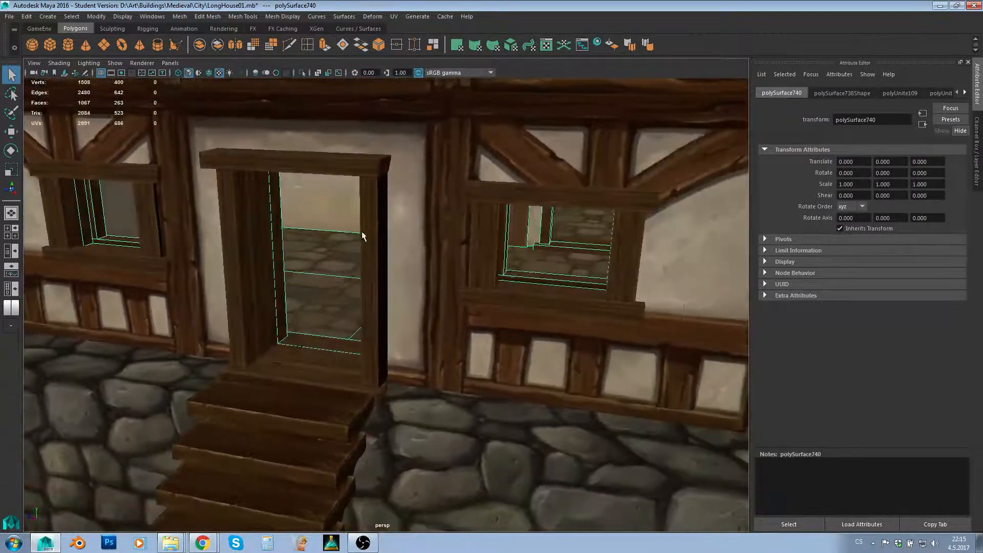
left_click_drag(321, 255, 440, 210, "alt")
scroll(389, 258, "up", 6)
left_click_drag(522, 178, 420, 147, "alt")
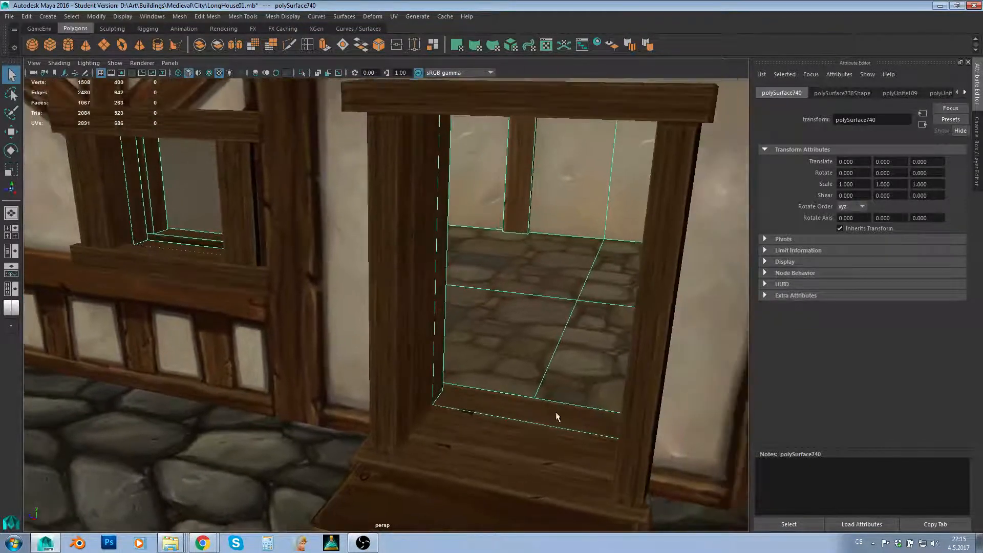
left_click_drag(536, 241, 465, 300, "alt")
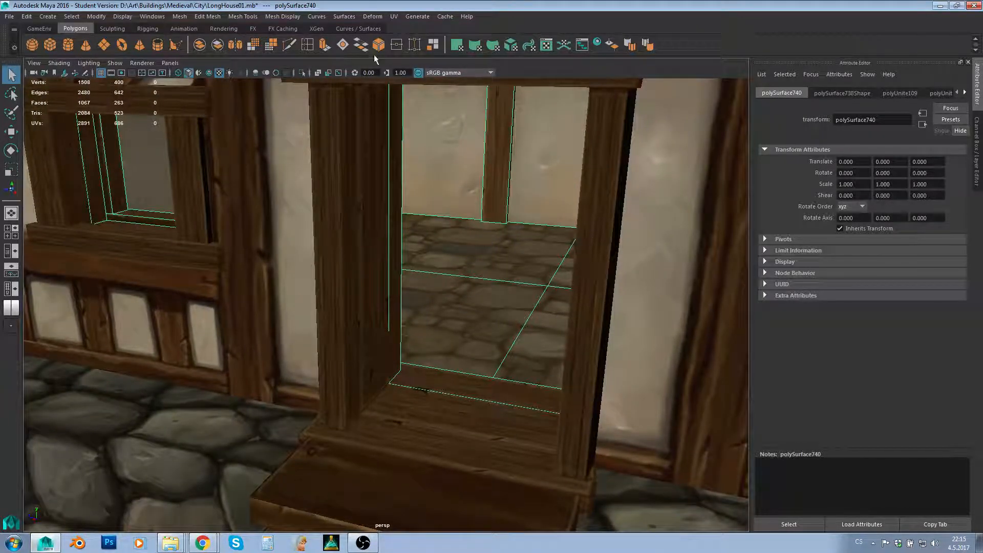
scroll(448, 333, "down", 5)
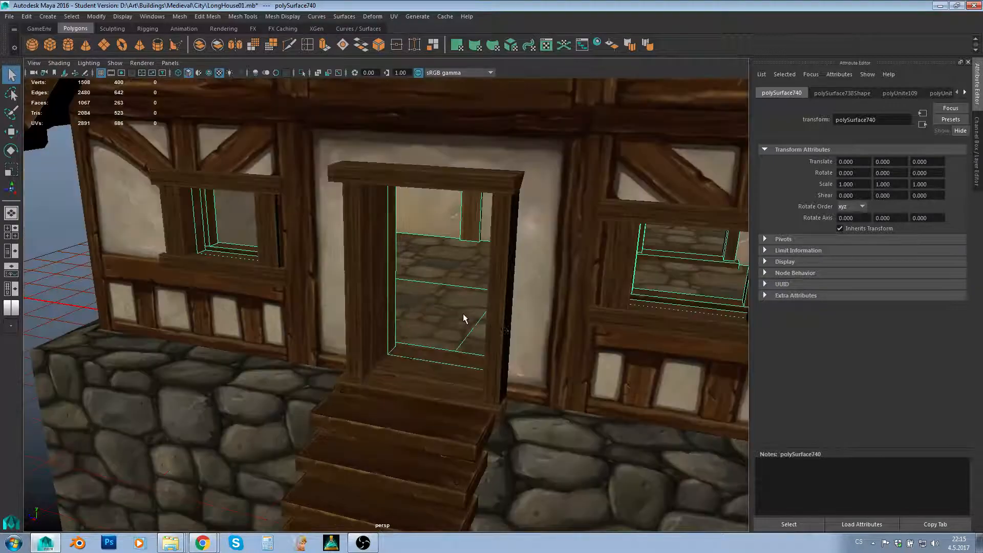
scroll(435, 181, "down", 8)
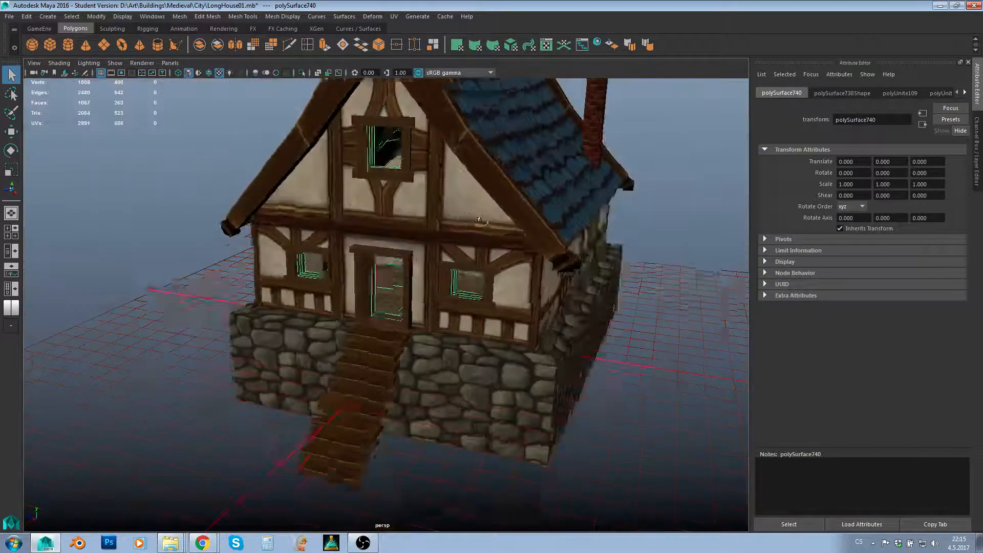
- Select the rear-room interior mesh and view the entire longhouse from around the outside
left_click_drag(438, 282, 468, 305, "alt")
left_click(469, 191)
left_click_drag(514, 299, 431, 243, "alt")
scroll(430, 243, "down", 5)
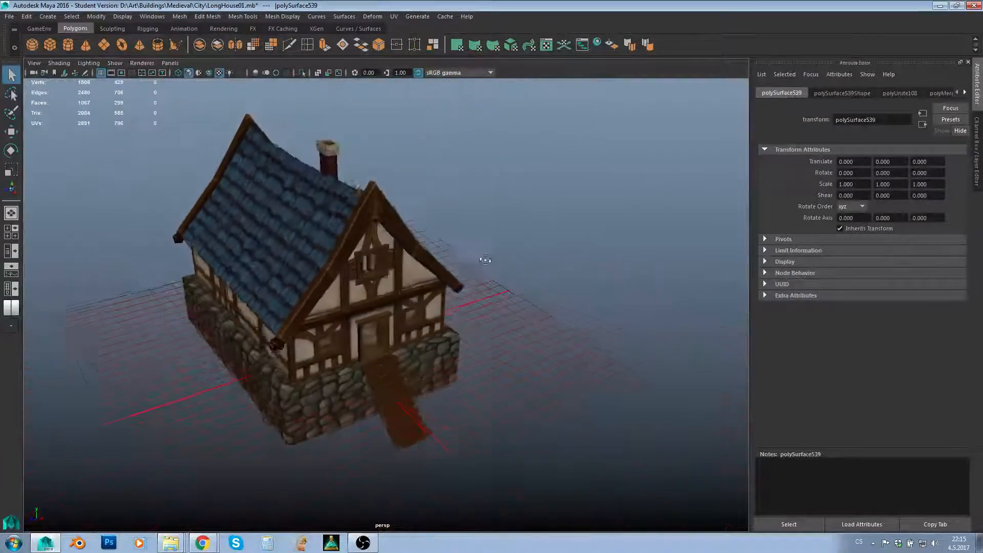
- Switch to Blender and import the longhouse model as a Wavefront (.obj) file
left_click(945, 5)
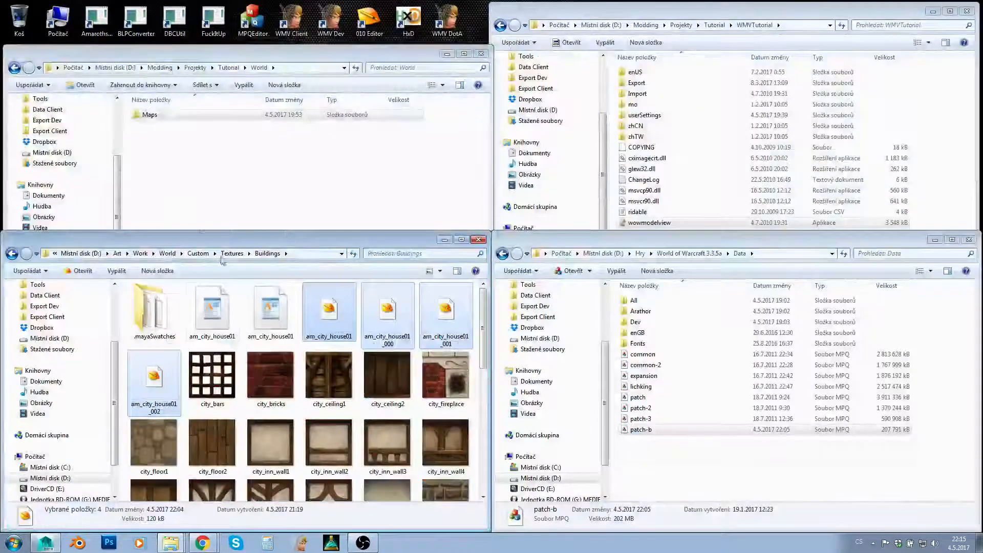
left_click(76, 542)
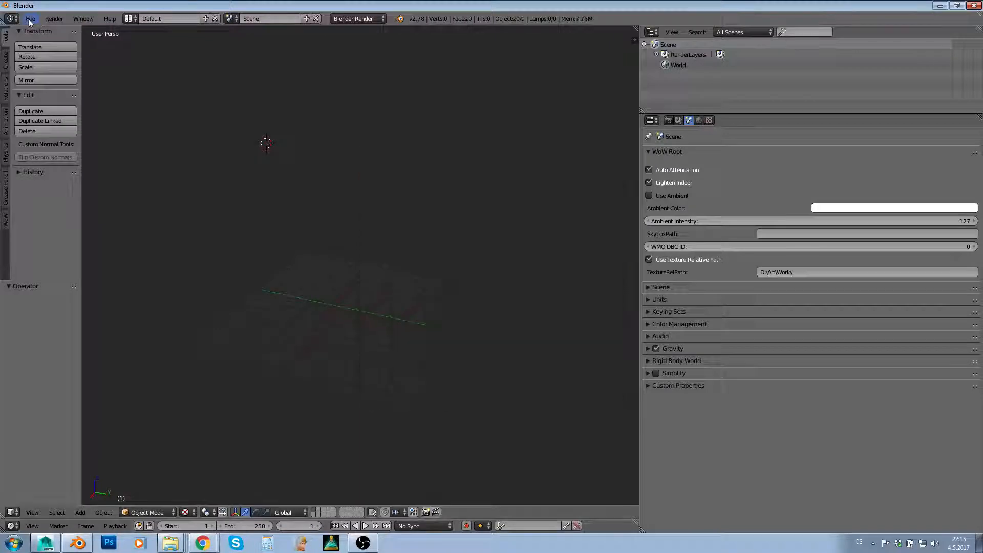
left_click(30, 18)
mouse_move(62, 205)
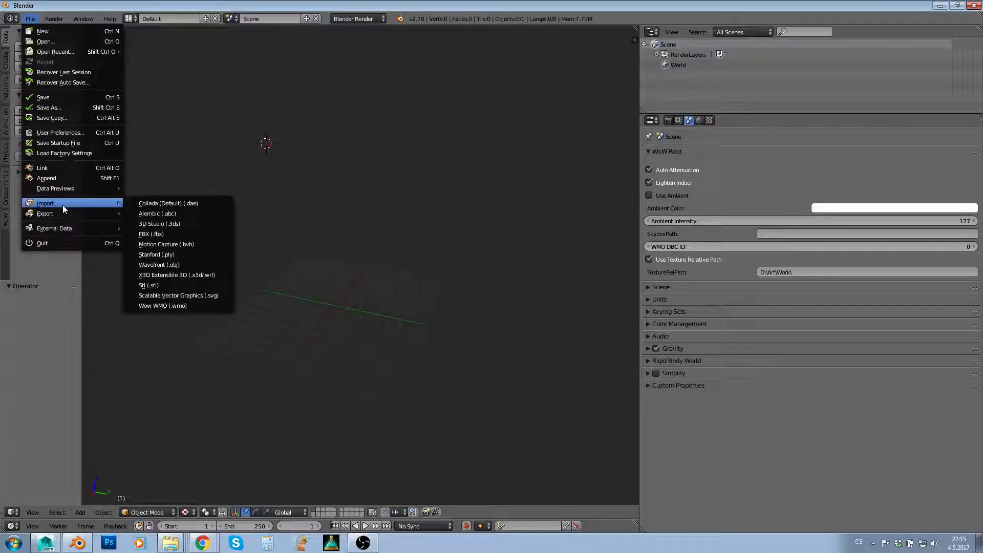
left_click(175, 264)
left_click(177, 90)
double_click(177, 90)
middle_click_drag(366, 204, 213, 281)
scroll(711, 106, "down", 2)
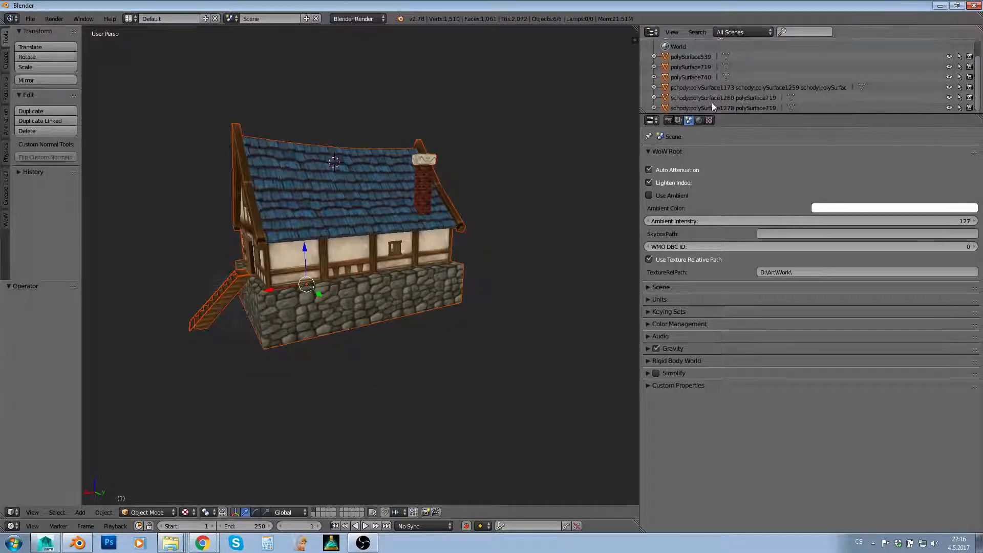
- Join the three staircase meshes with the exterior shell mesh polySurface719
left_click(711, 100)
left_click(711, 88, "ctrl")
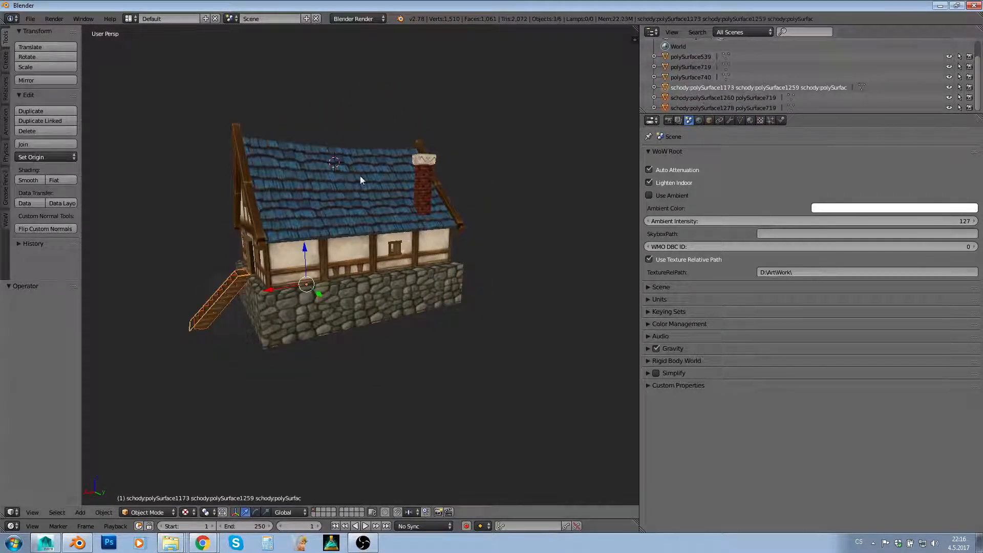
right_click(260, 156, "shift")
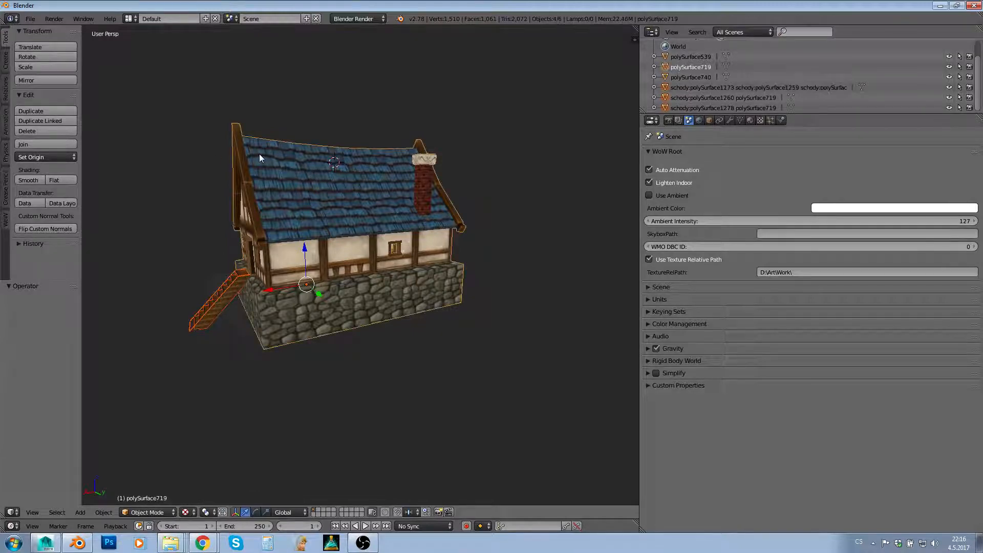
key("ctrl+j")
- View the joined house from below and from the front, selecting polySurface539 to identify the interior parts
middle_click_drag(359, 266, 444, 193)
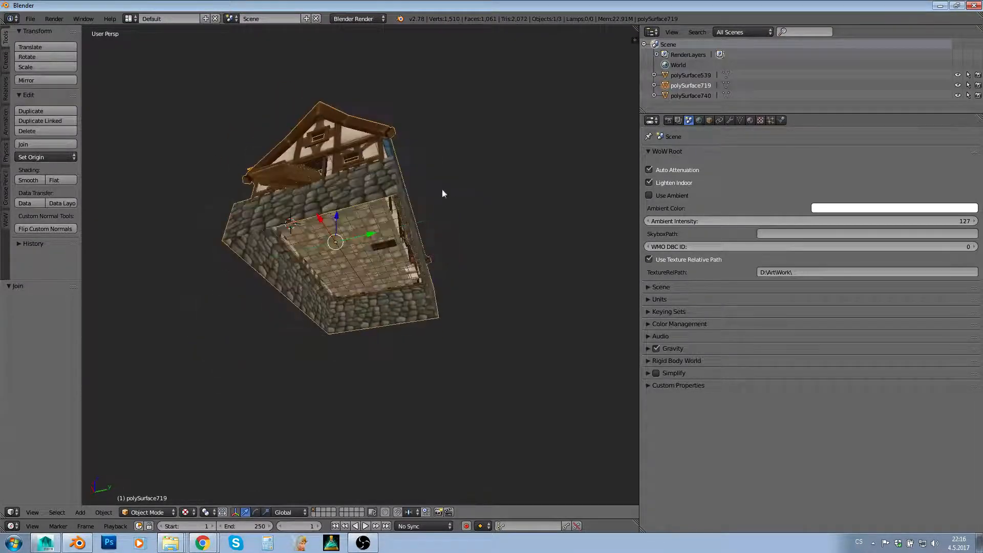
middle_click_drag(413, 226, 335, 189)
right_click(334, 189)
left_click(690, 75)
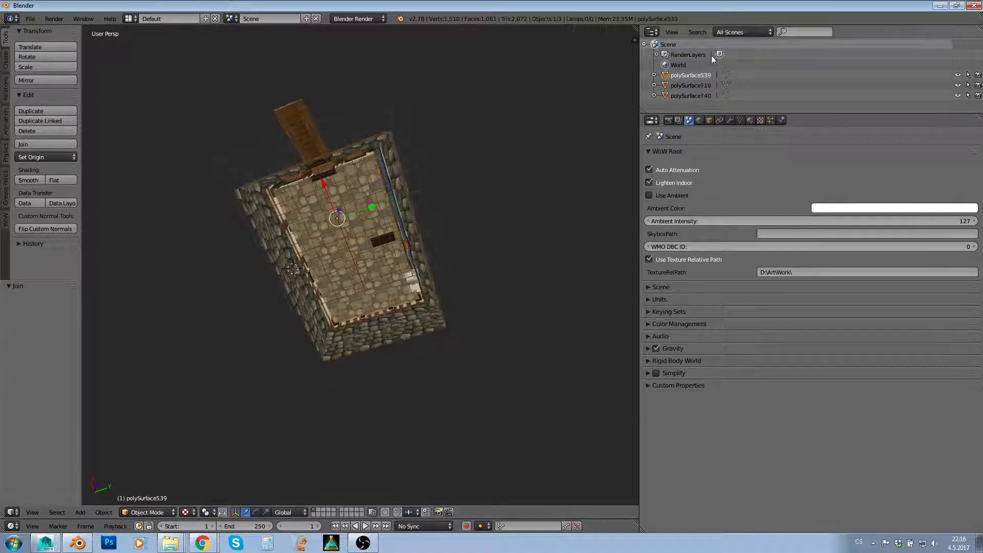
middle_click_drag(464, 93, 453, 207)
scroll(453, 207, "up", 3)
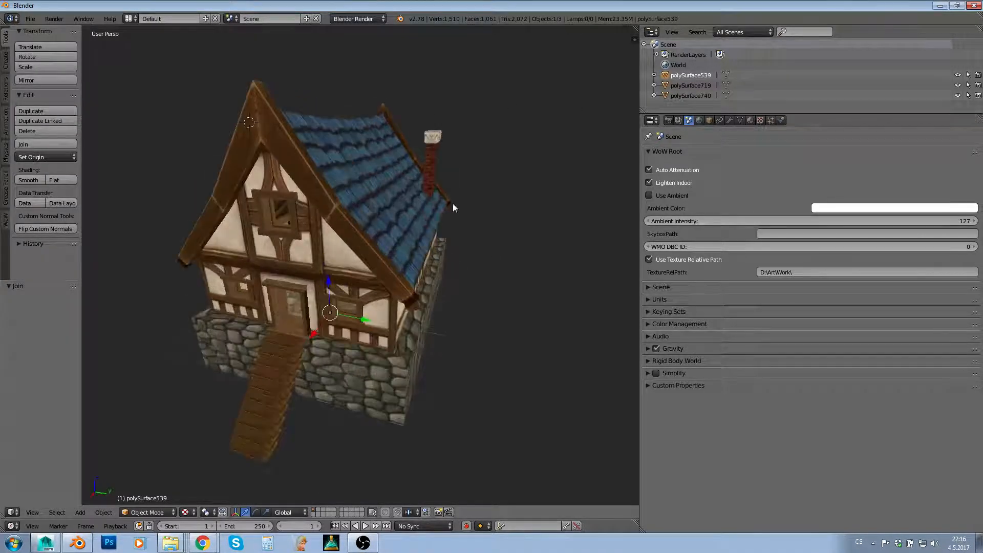
- Rename the exterior mesh polySurface719 as ext
left_click(690, 85)
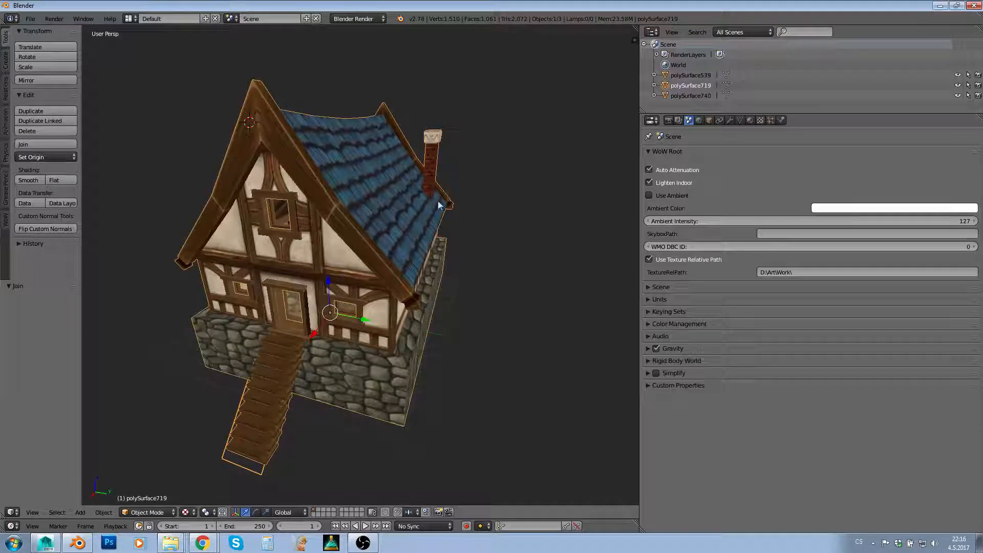
double_click(689, 86)
type("ext")
key("Return")
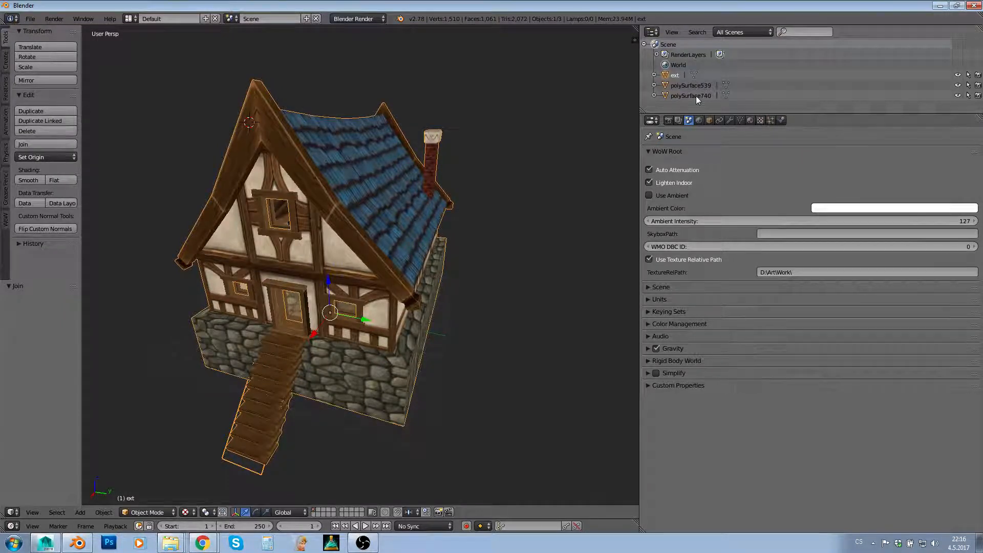
- Rename the front interior mesh polySurface740 as intFront
middle_click_drag(423, 124, 411, 117)
middle_click_drag(451, 270, 353, 192)
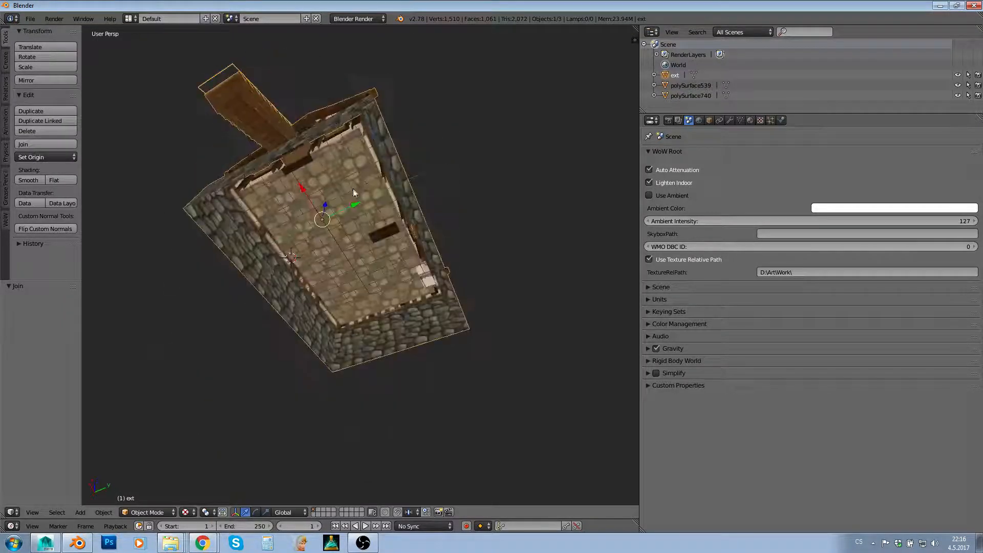
left_click(688, 96)
double_click(689, 96)
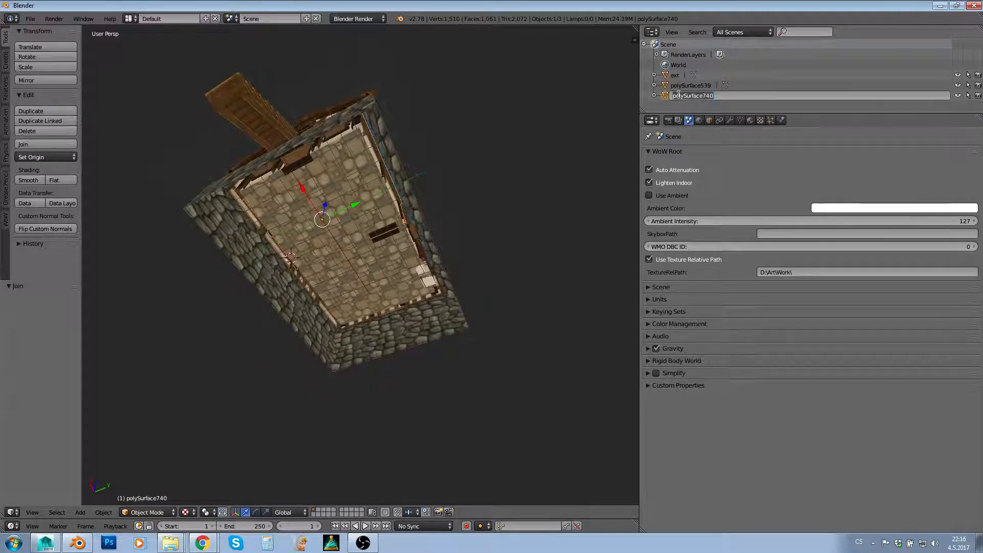
type("intFront")
key("Return")
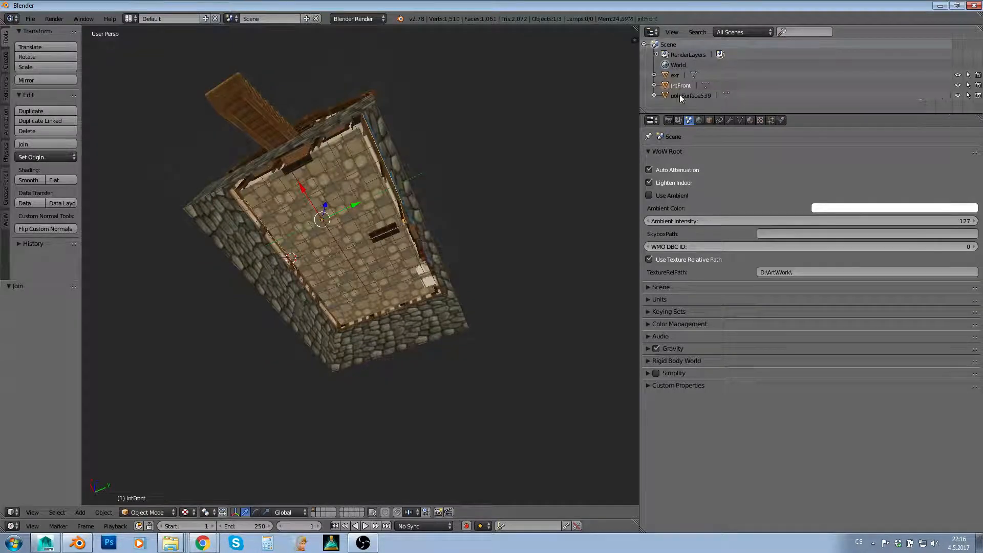
- Rename the rear interior mesh polySurface539 as intBack
right_click(400, 290)
double_click(693, 96)
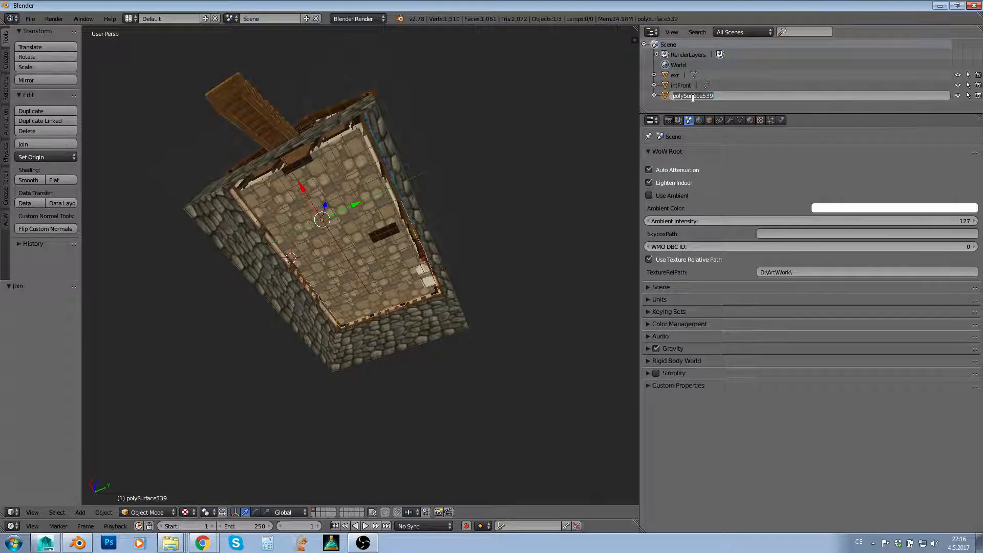
type("intBack")
key("Return")
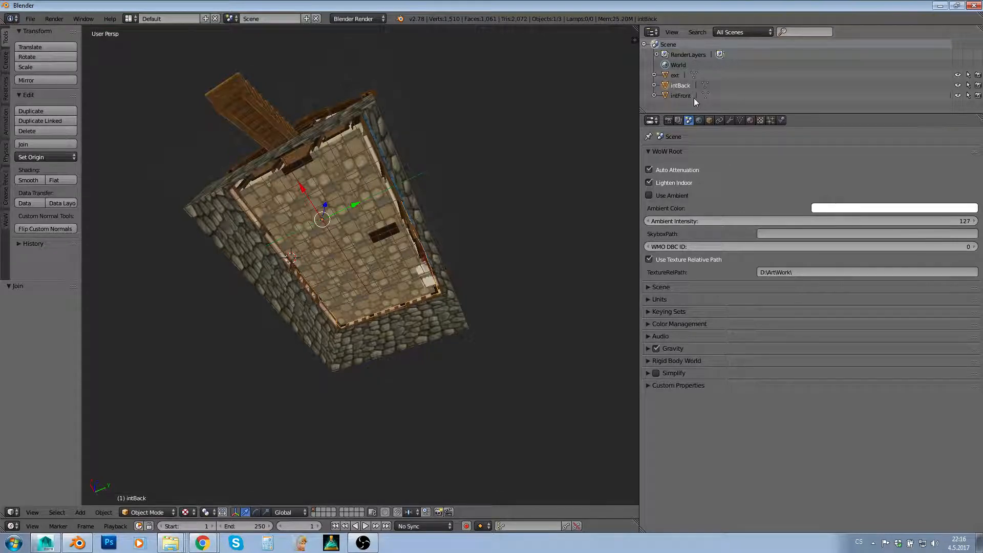
- Select the front interior and the exterior in turn to check their names, and view the house from several sides
right_click(347, 136)
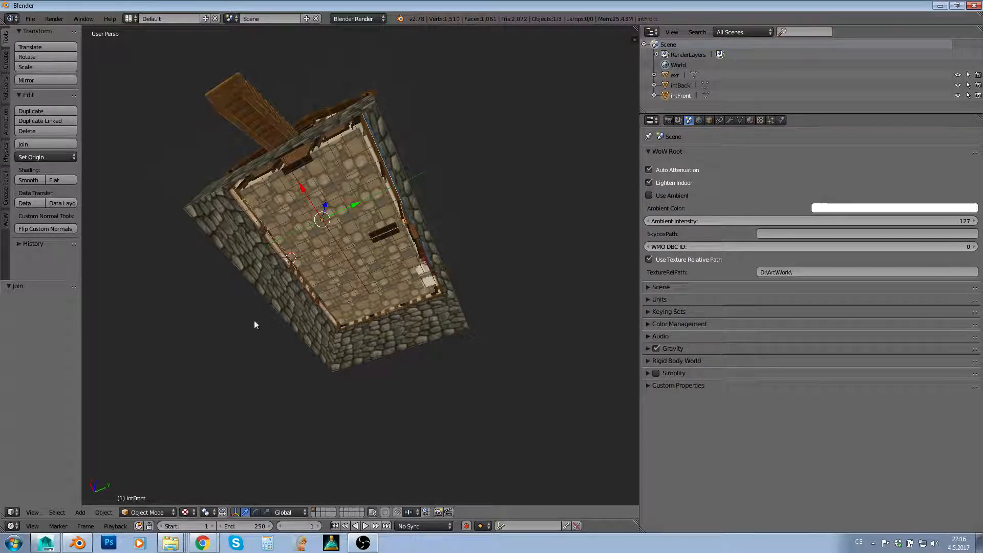
right_click(309, 138)
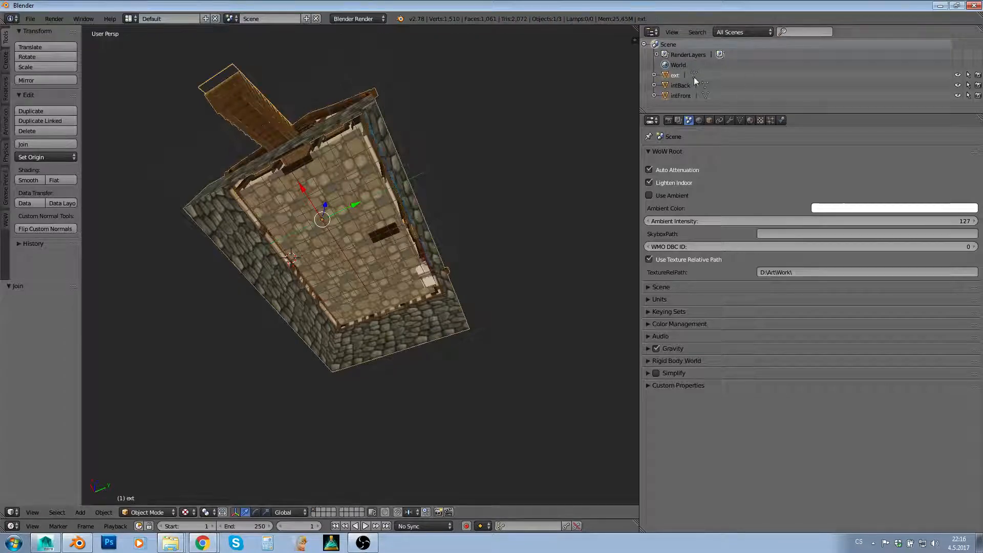
middle_click_drag(430, 134, 621, 191)
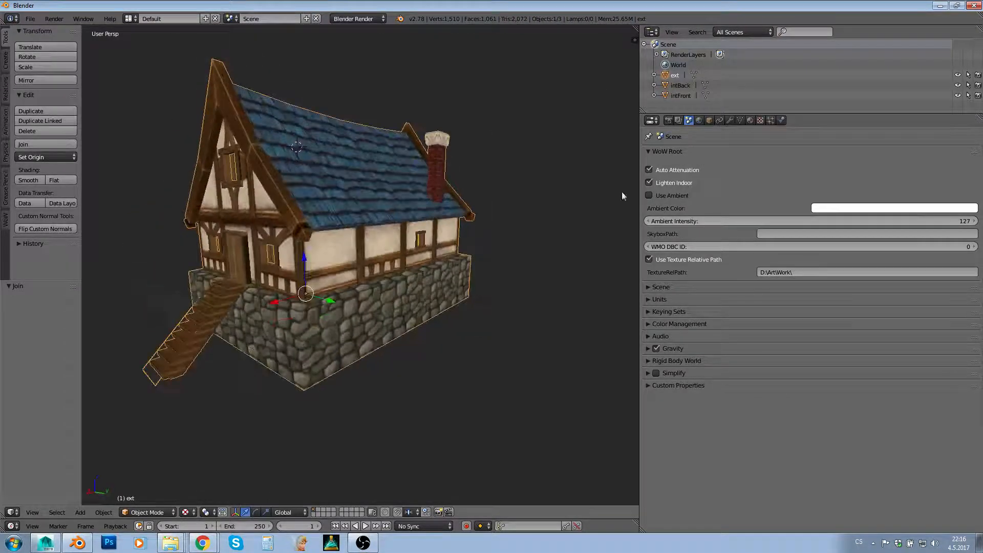
middle_click_drag(389, 210, 523, 229)
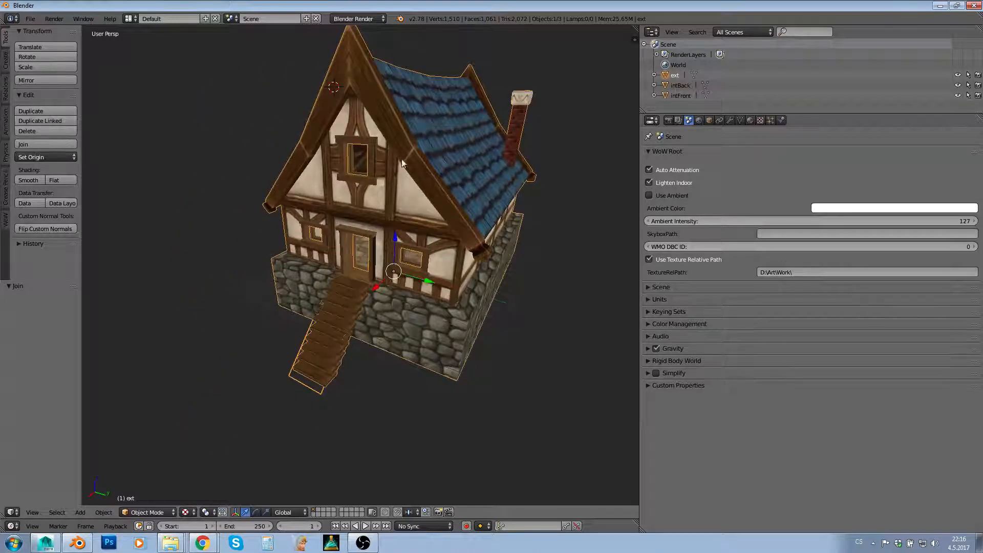
middle_click_drag(490, 162, 440, 191)
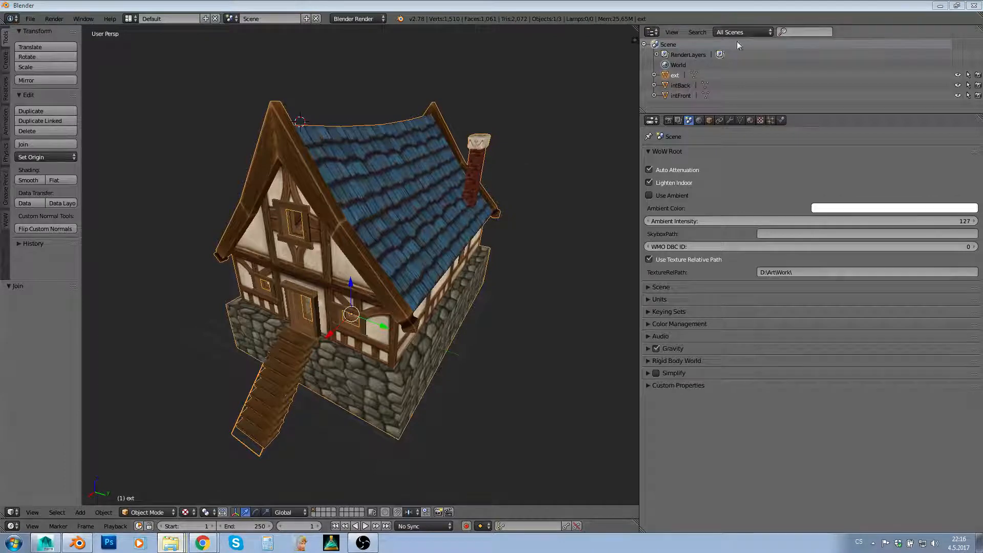
- Switch to the Buildings folder and review the am_city_house01 source files and all textures from city_bars to wooden_plank2
left_click(944, 6)
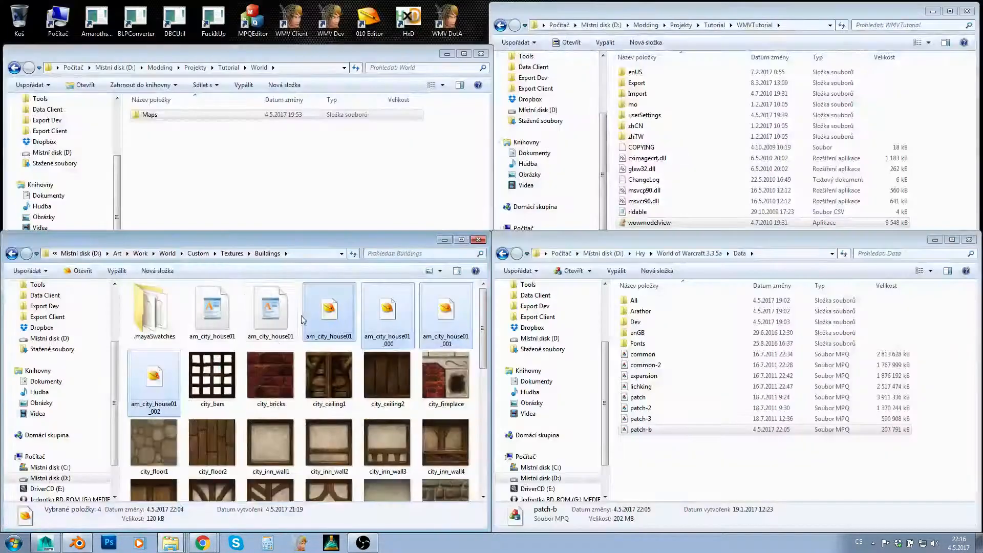
left_click(218, 296)
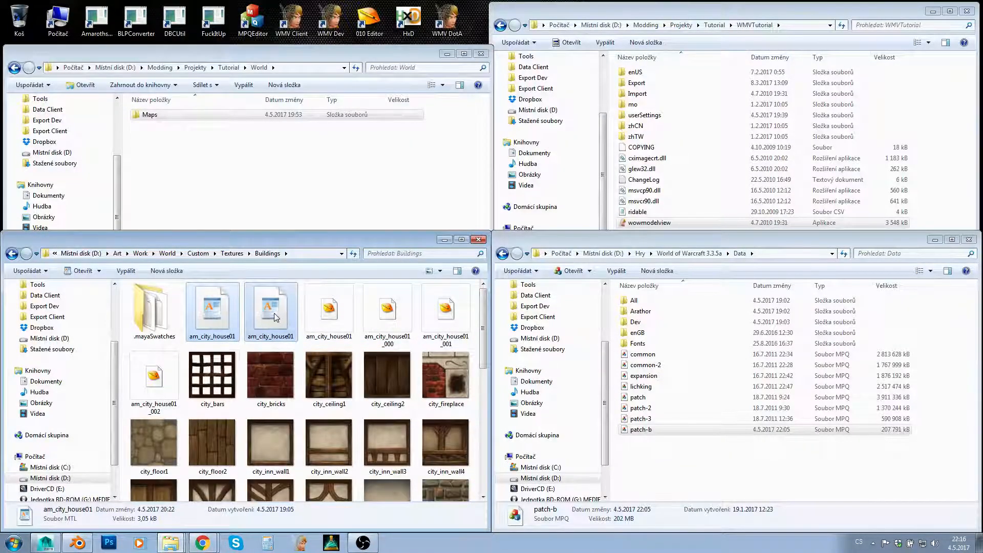
left_click(227, 372)
scroll(280, 401, "down", 7)
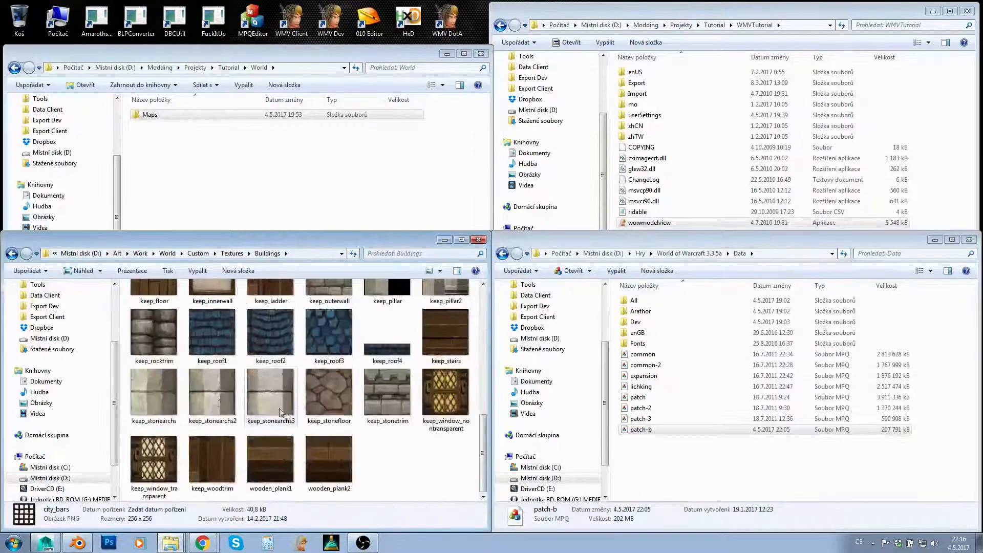
left_click(330, 453, "shift")
scroll(326, 409, "up", 7)
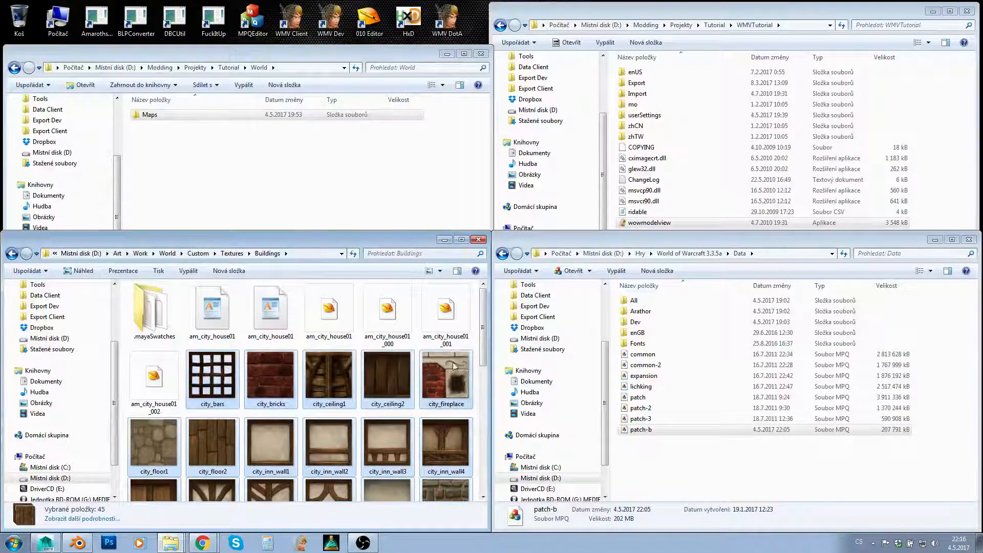
- Show the Buildings folder's full path and highlight its World\Custom\Textures\Buildings part
left_click(205, 255)
left_click(206, 255)
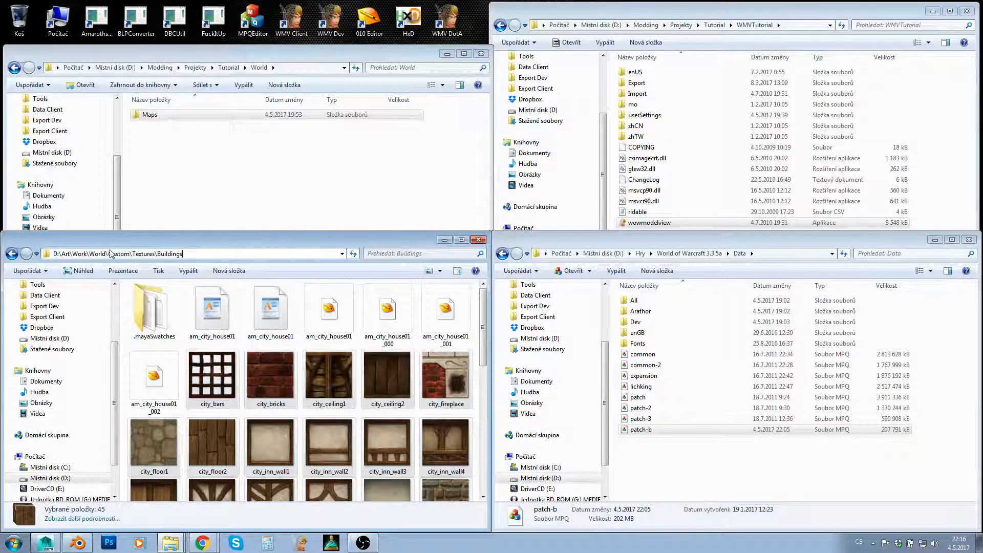
left_click_drag(107, 254, 203, 250)
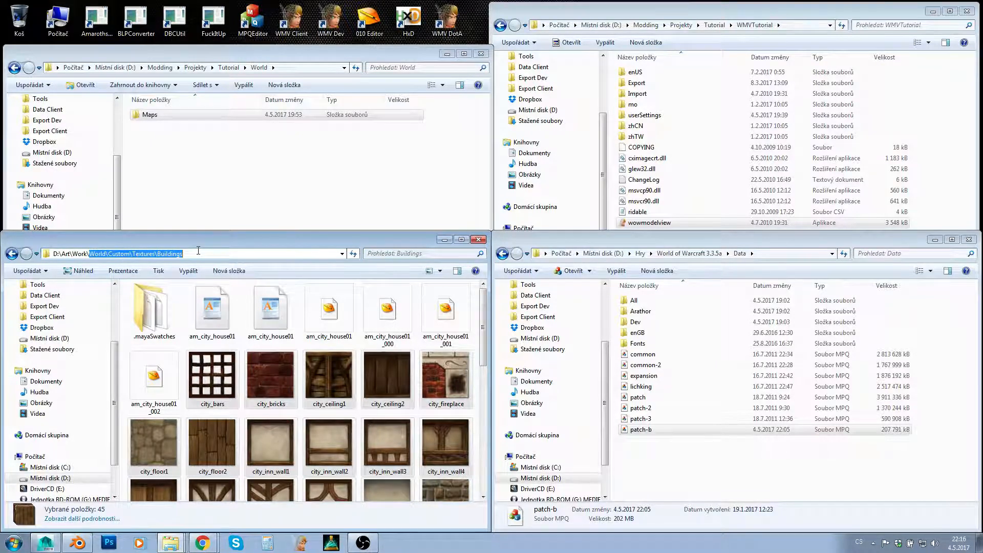
left_click(195, 254)
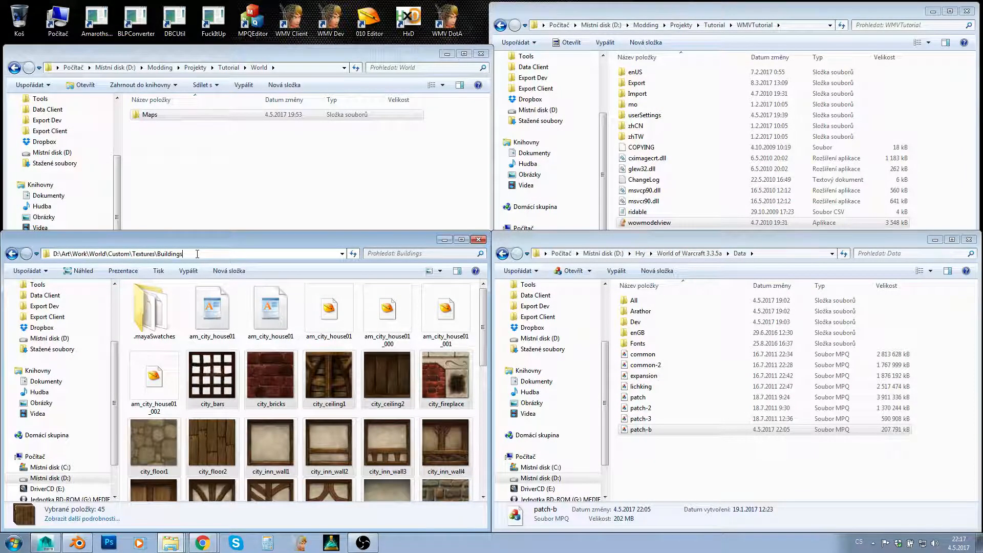
- Switch to Blender, select all three house meshes, convert them to WMO groups and turn their texfaces into materials
left_click(78, 542)
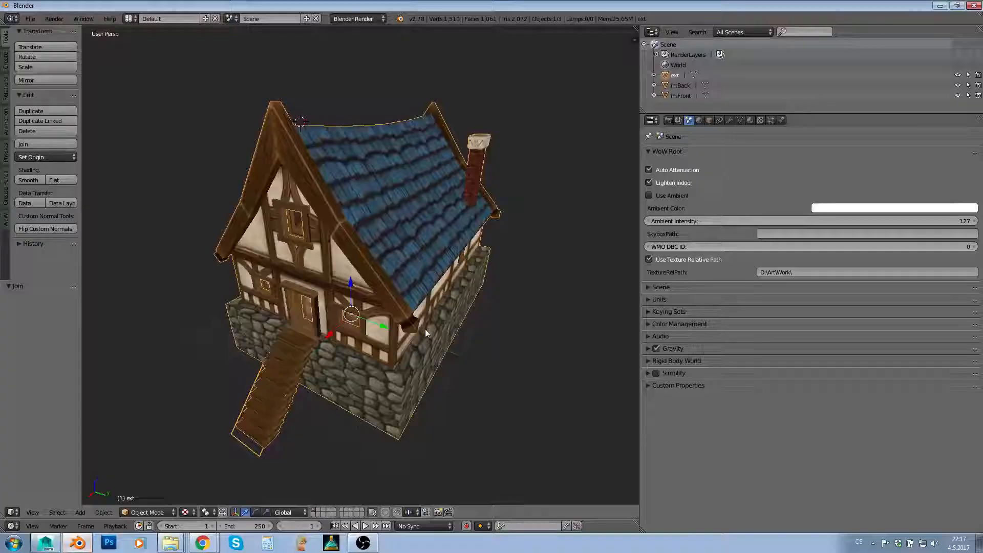
middle_click_drag(425, 328, 591, 234)
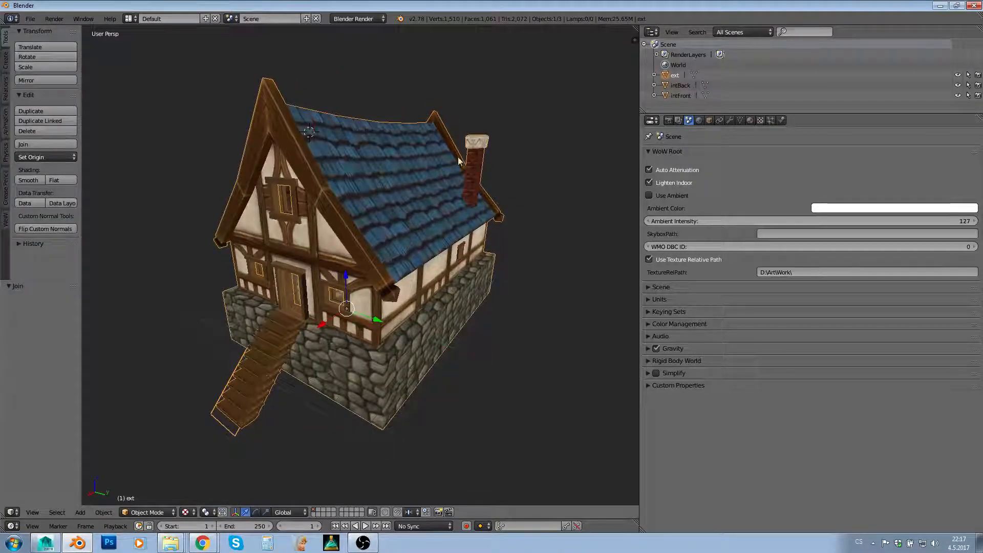
middle_click_drag(518, 254, 530, 172)
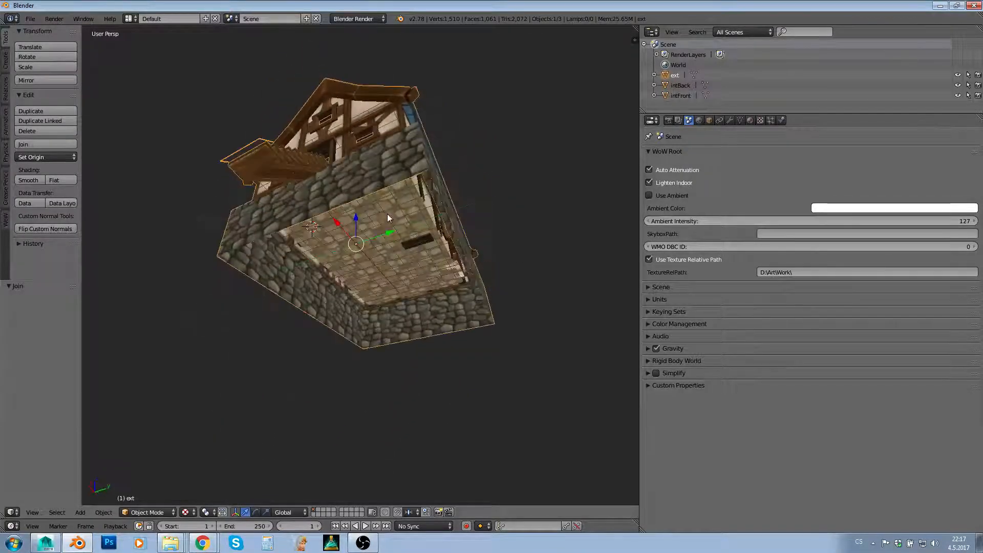
right_click(389, 216, "shift")
middle_click_drag(532, 209, 524, 265)
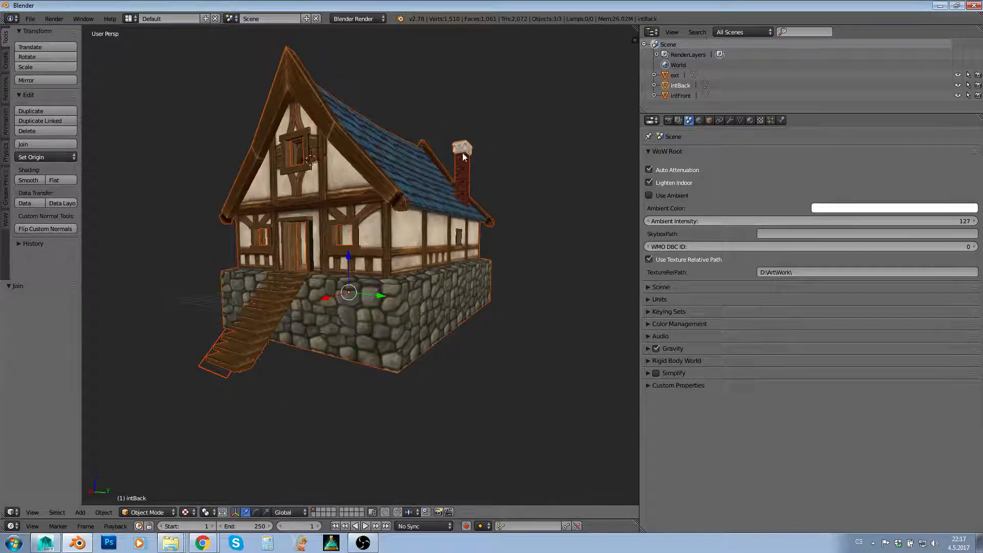
left_click(5, 219)
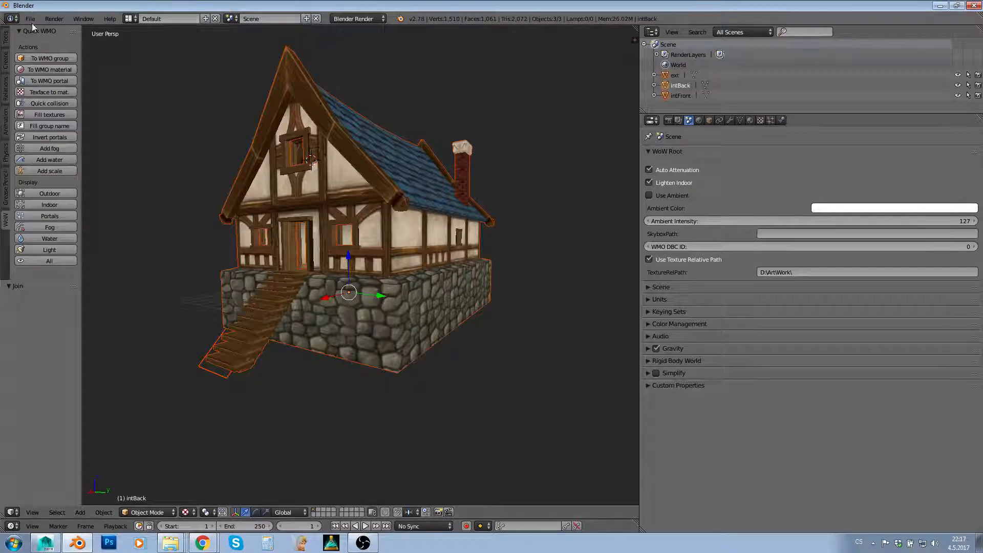
left_click(38, 60)
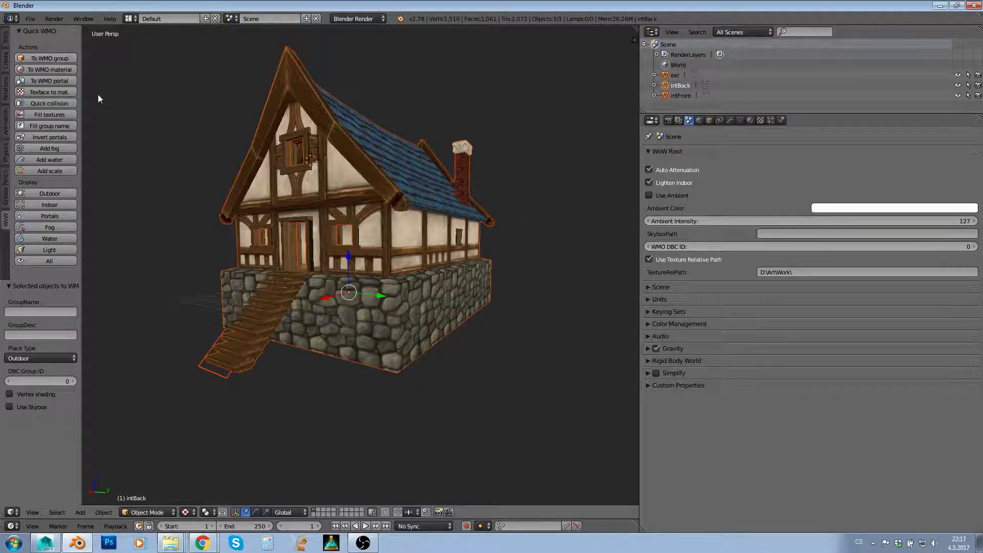
left_click(43, 94)
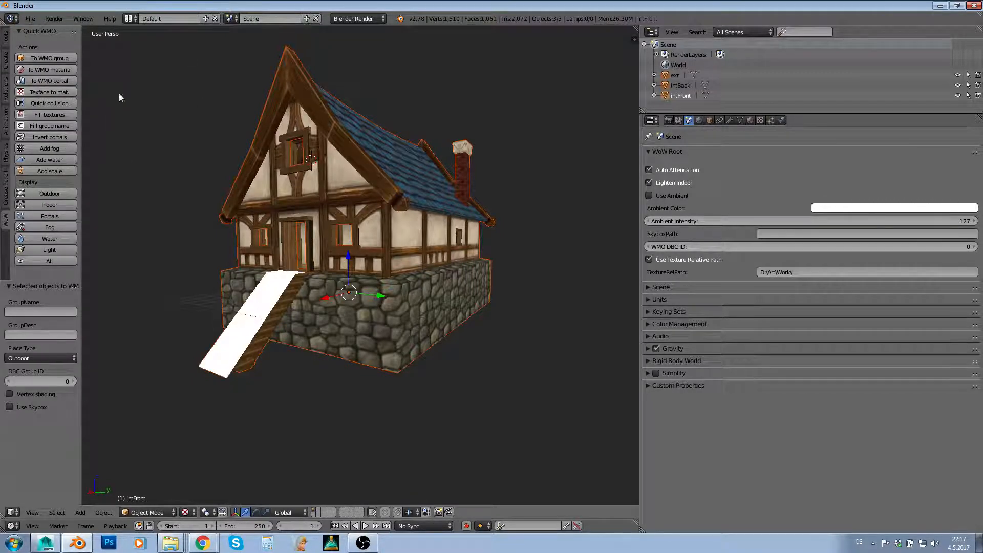
- Convert the materials of all three selected meshes to WMO materials with the Wood terrain type
left_click(35, 70)
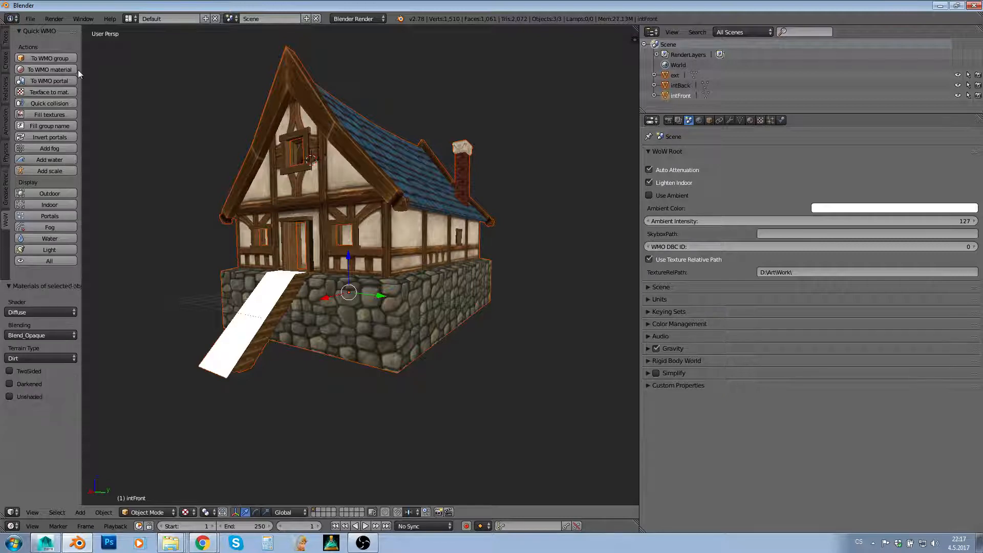
middle_click_drag(288, 250, 427, 206)
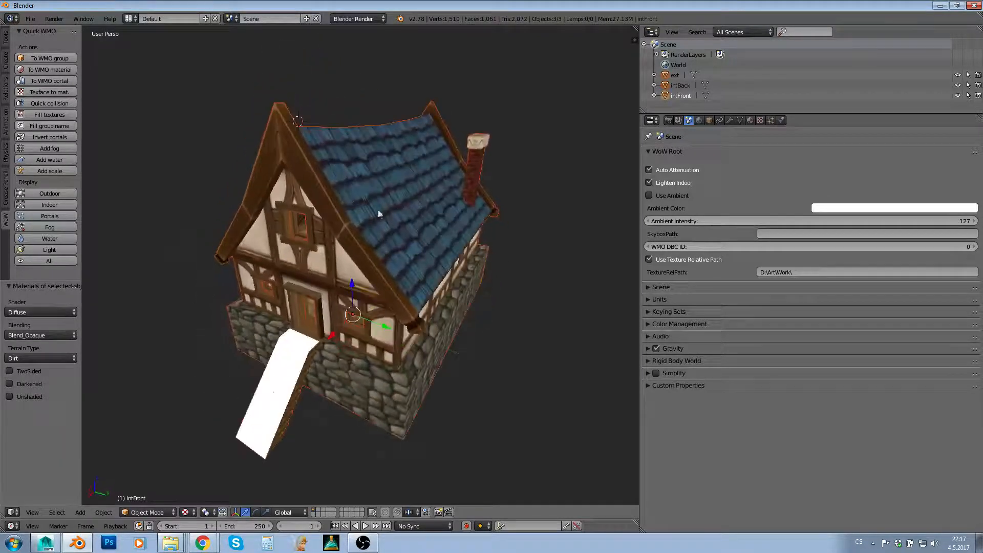
left_click(19, 359)
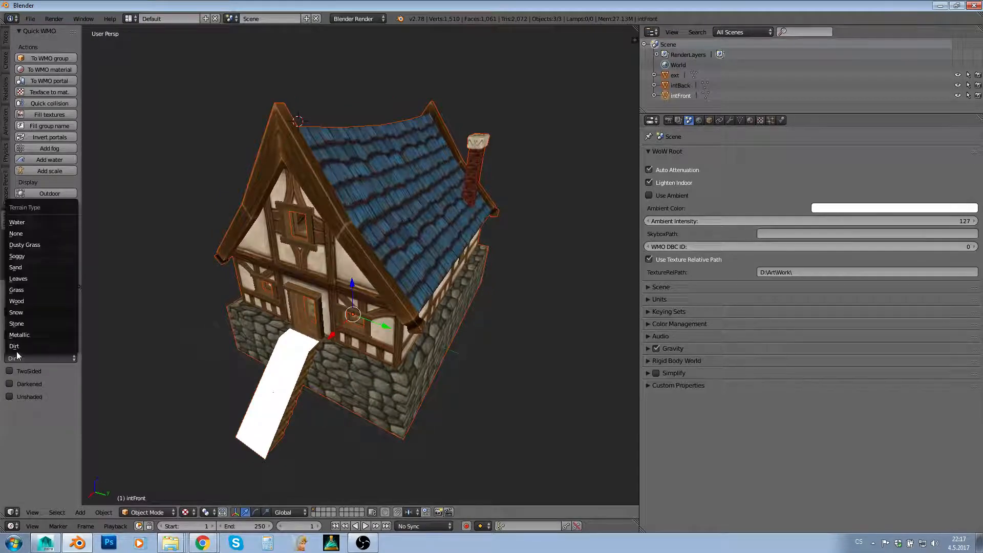
left_click(26, 301)
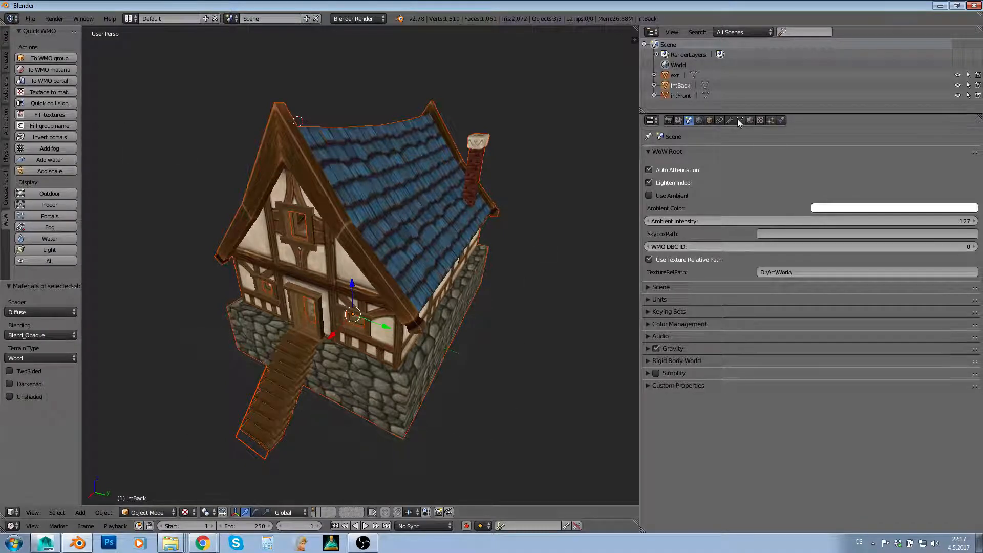
- Regenerate the three meshes' materials from their texfaces and check the WoW Material settings on the front interior's material slots
left_click(750, 120)
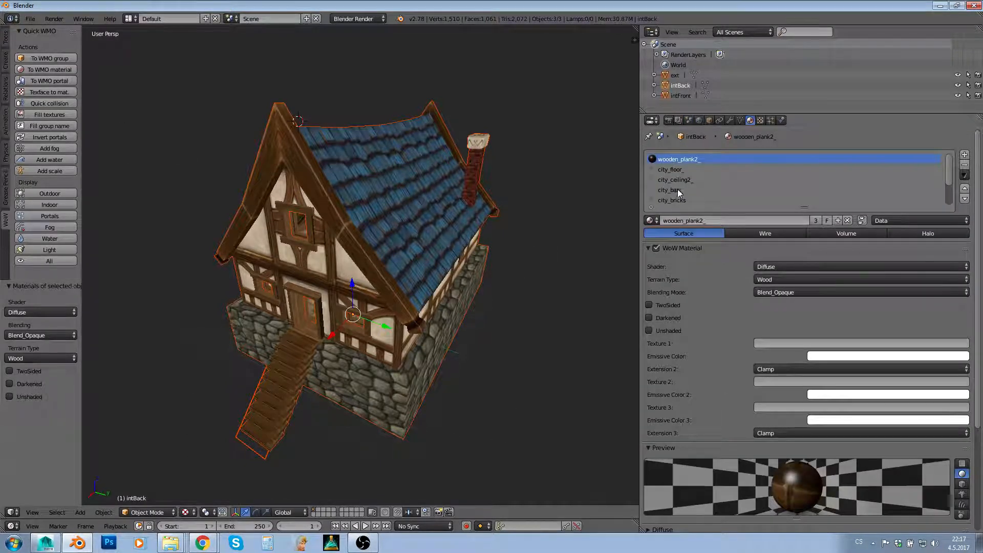
left_click(51, 91)
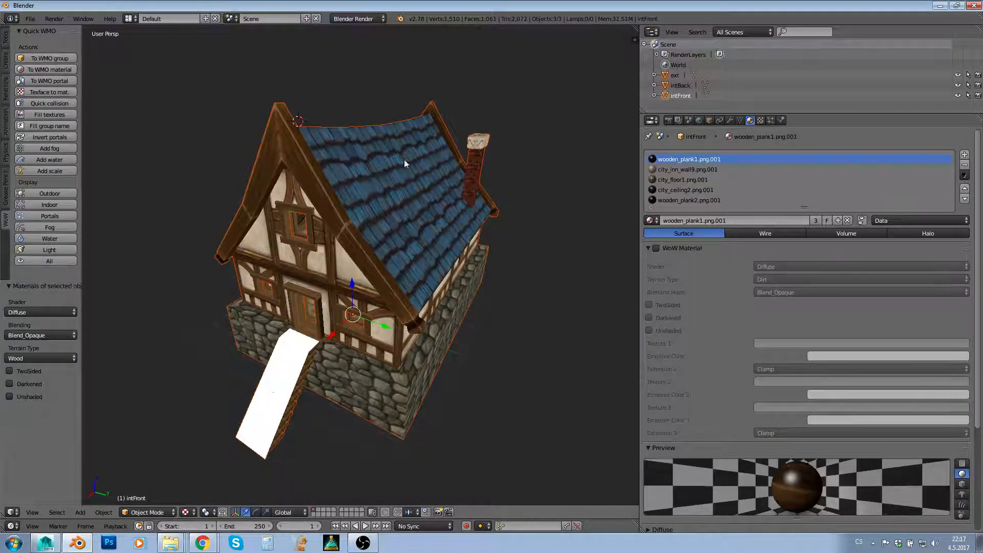
left_click(669, 169)
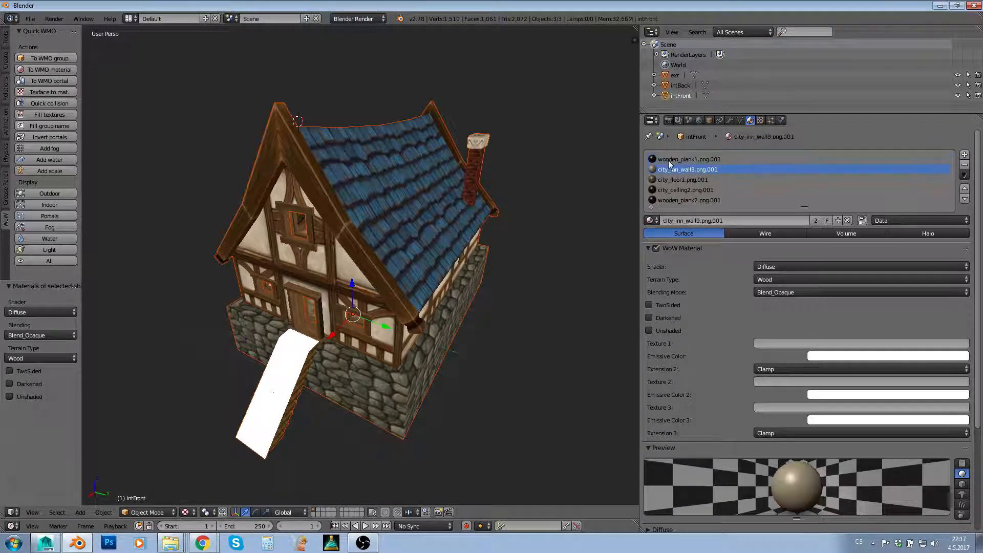
left_click(680, 190)
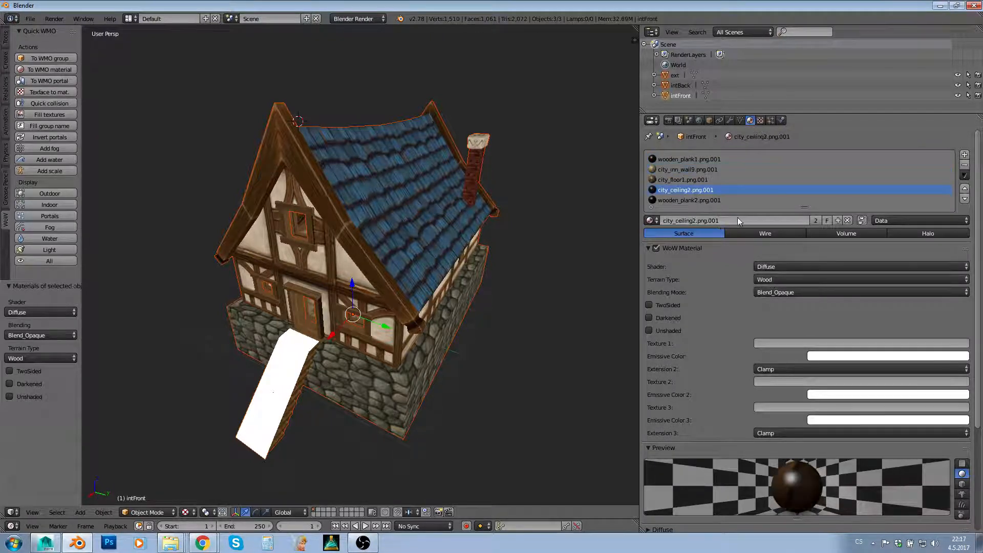
left_click(683, 200)
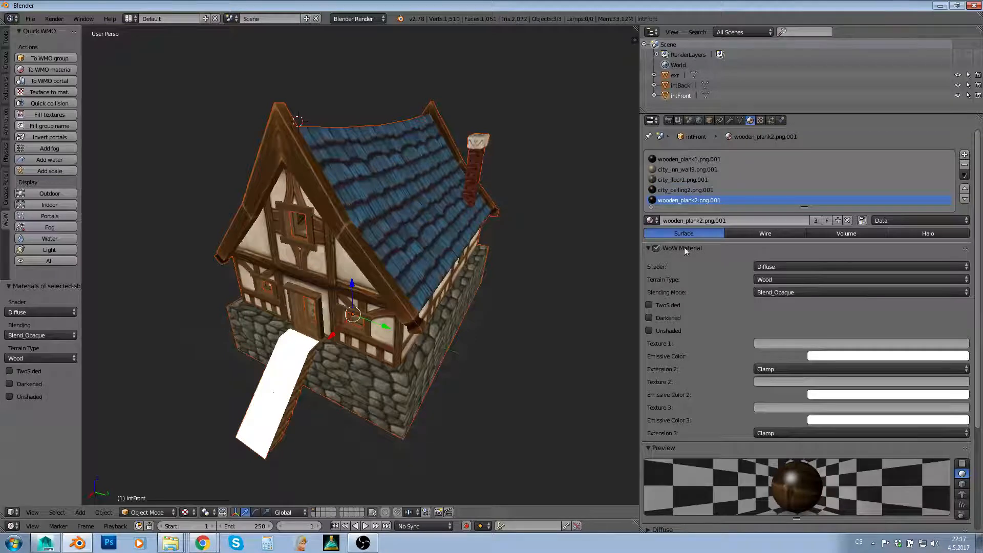
left_click(687, 169)
scroll(803, 424, "down", 4)
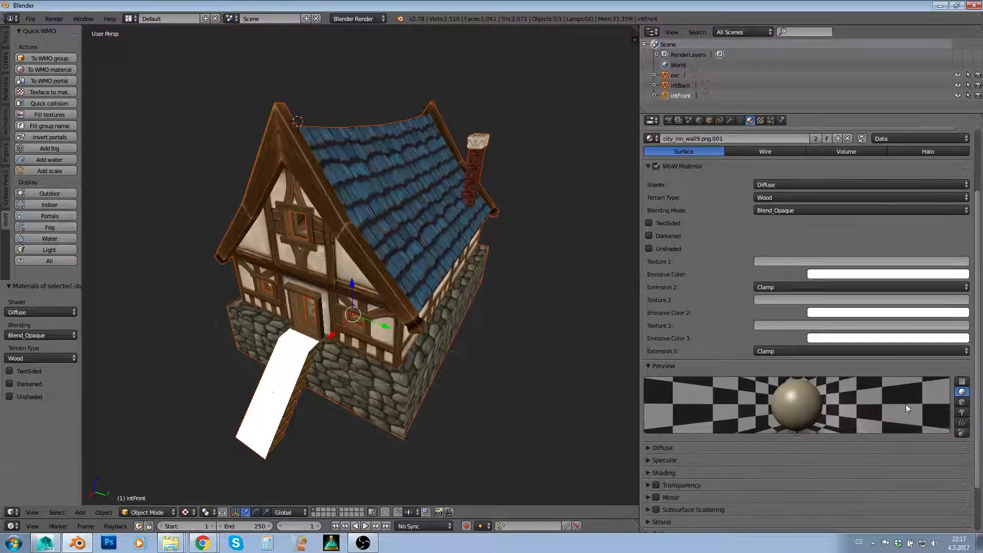
scroll(711, 192, "up", 4)
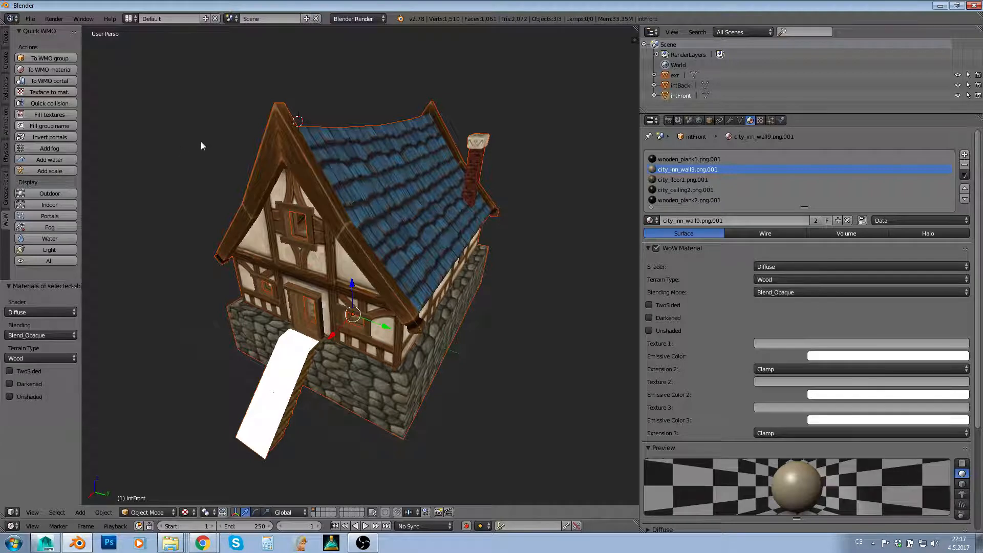
- Generate quick collision with a node max size of 2500, fill the WMO texture paths, and check them on the front interior
left_click(41, 104)
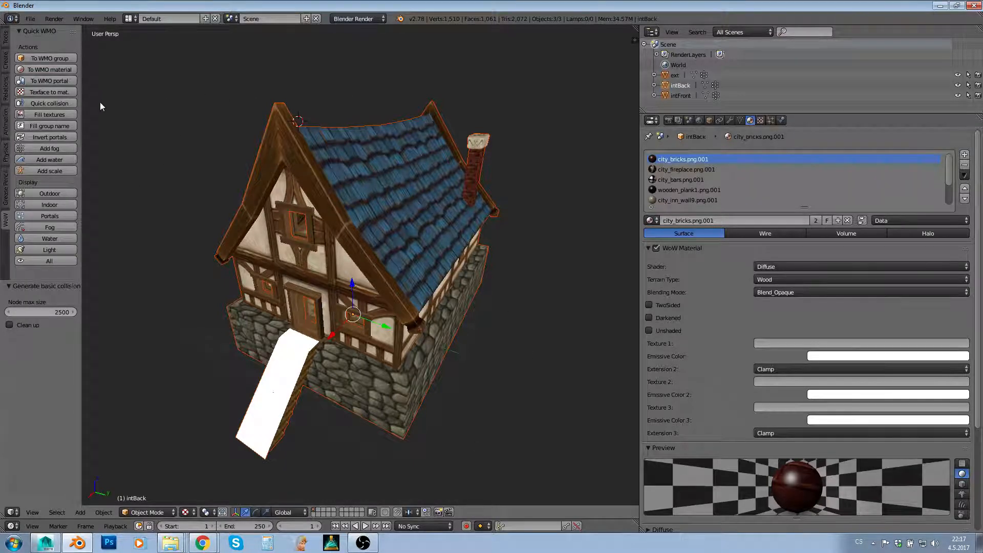
left_click(46, 115)
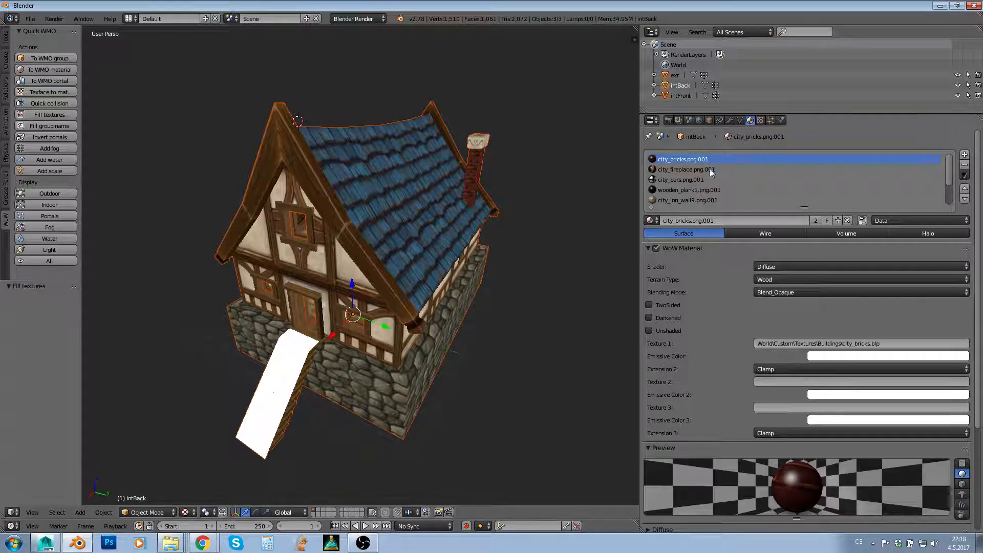
middle_click_drag(304, 235, 364, 255)
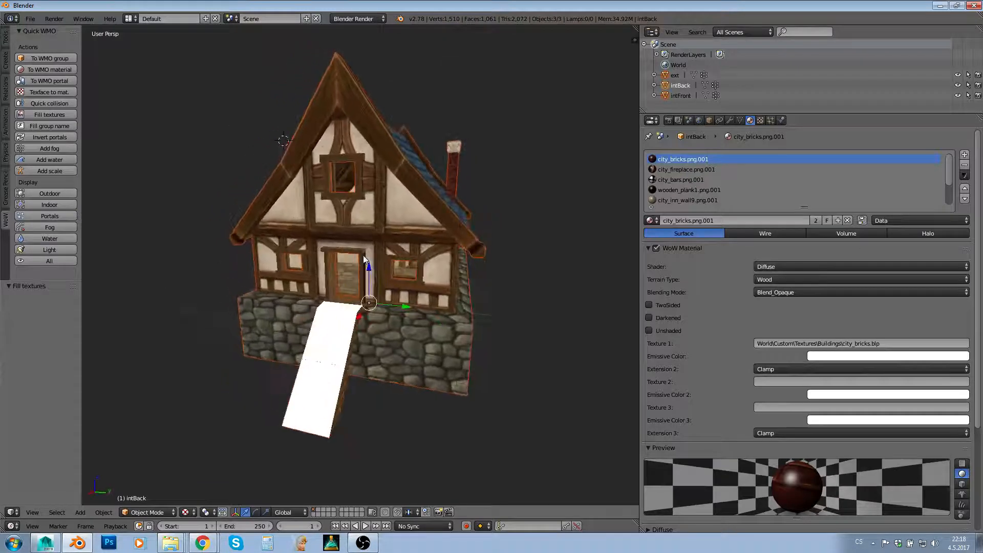
left_click(679, 96)
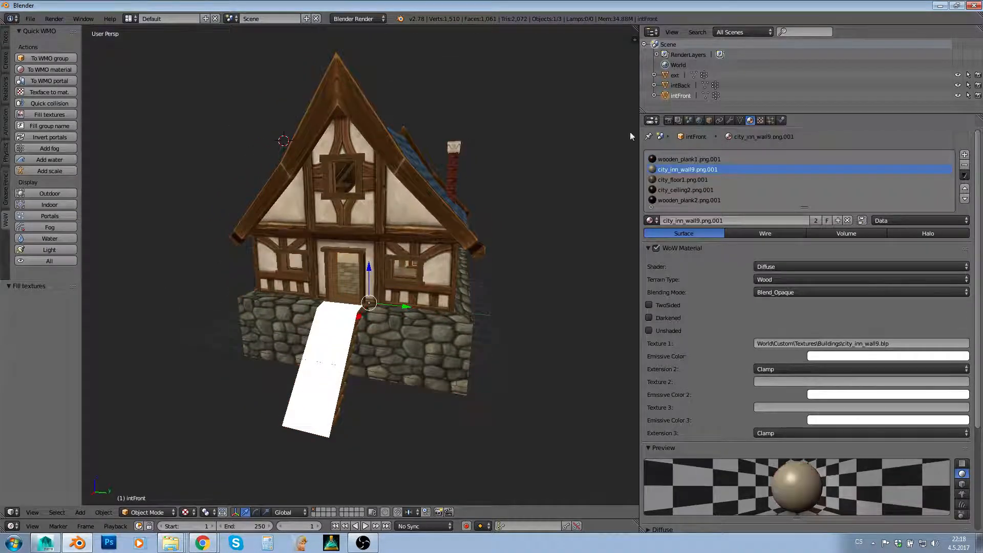
- Select the house parts in turn and inspect the building from the front and from underneath
middle_click_drag(455, 227, 478, 210)
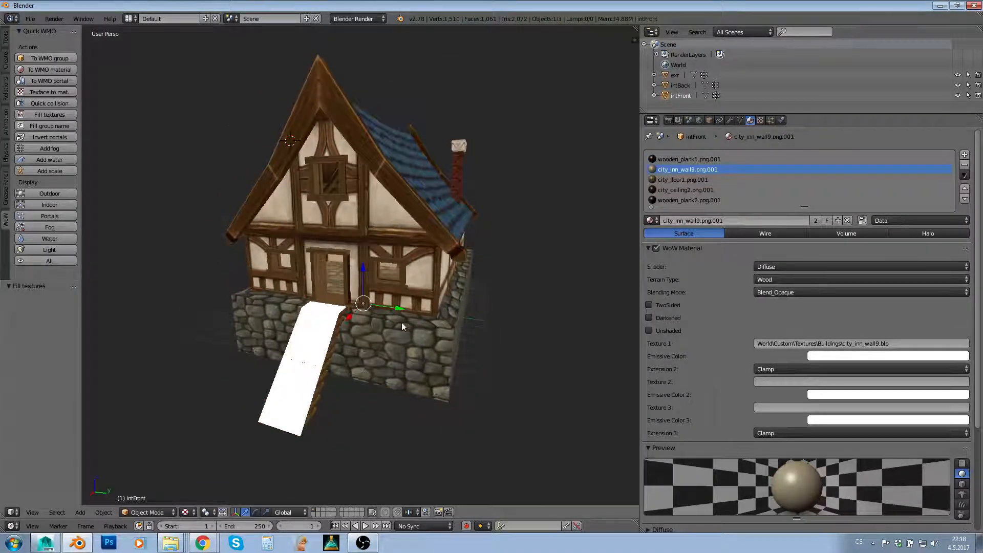
mouse_move(402, 326)
middle_mouse_down()
mouse_move(418, 366)
mouse_move(407, 335)
middle_mouse_up()
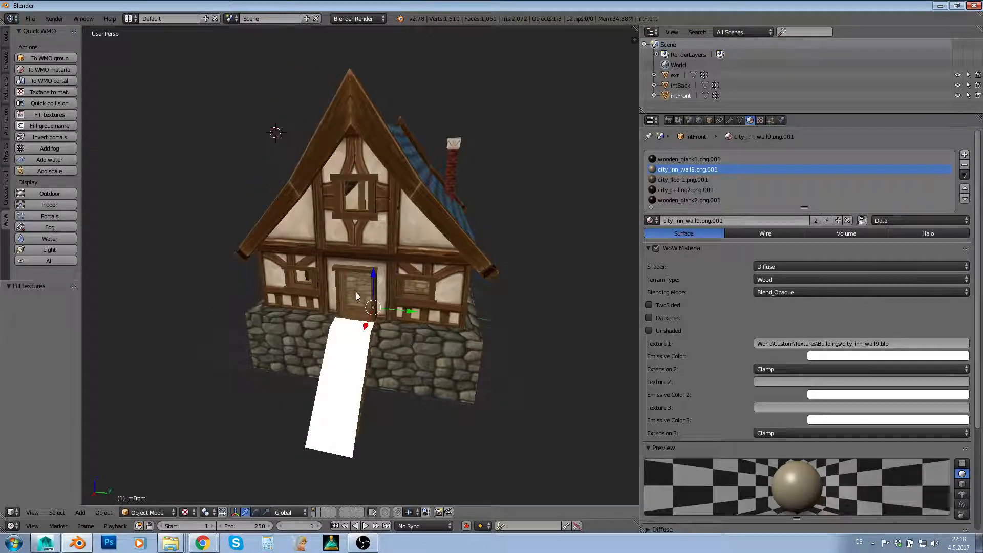
left_click(672, 74)
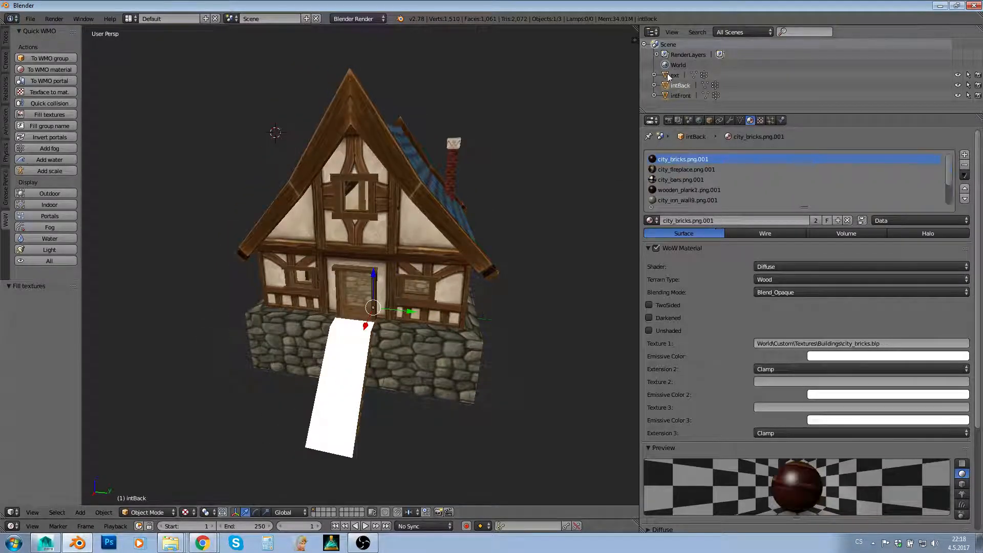
middle_click_drag(472, 192, 468, 88)
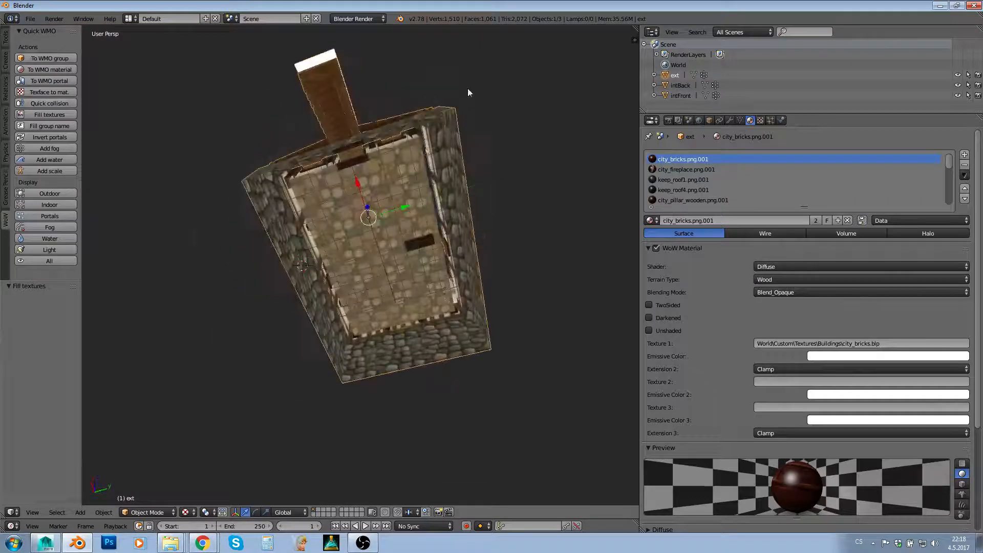
right_click(412, 161)
middle_click_drag(505, 156, 450, 277)
- Set the WMO group place type of the intBack object to Indoor
left_click(675, 84)
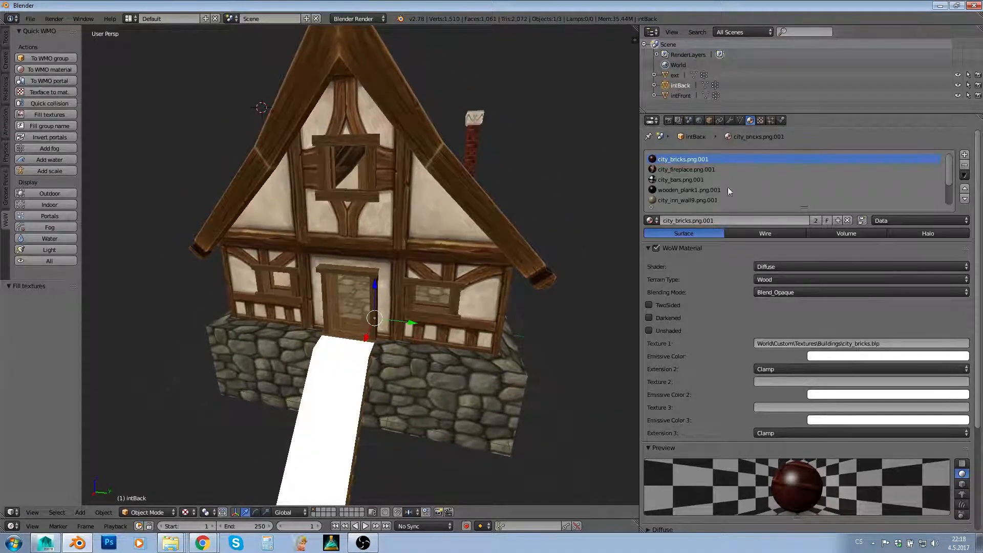
left_click(709, 120)
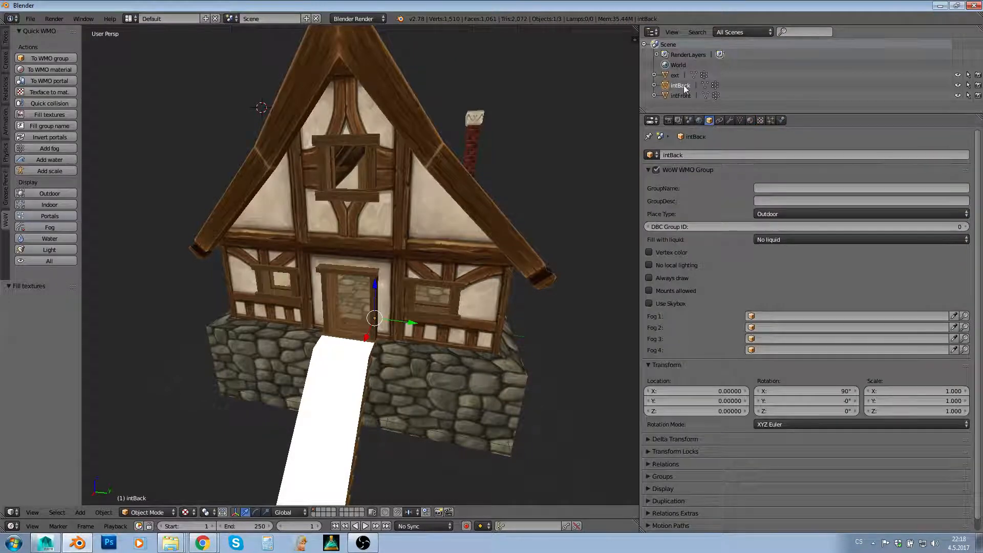
middle_click_drag(371, 265, 385, 256)
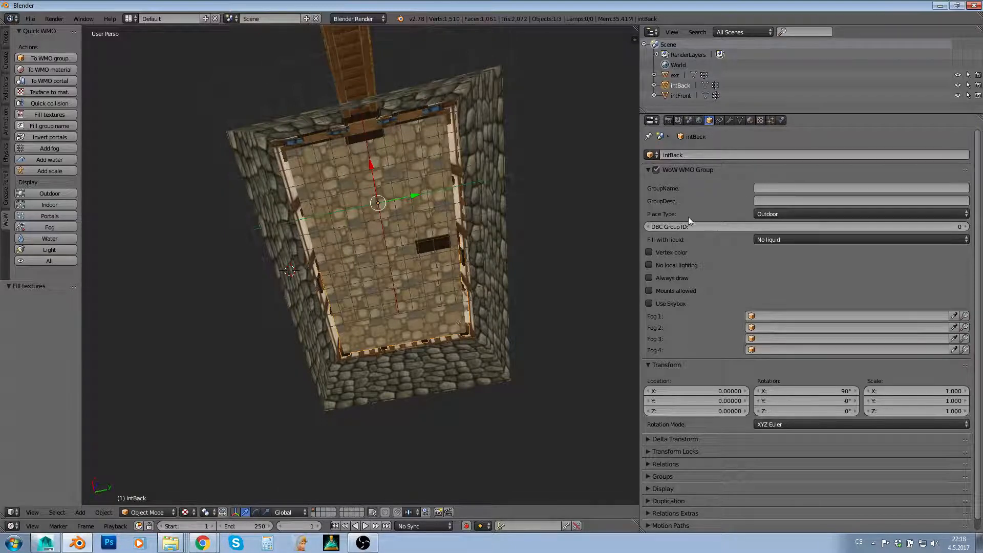
left_click(774, 215)
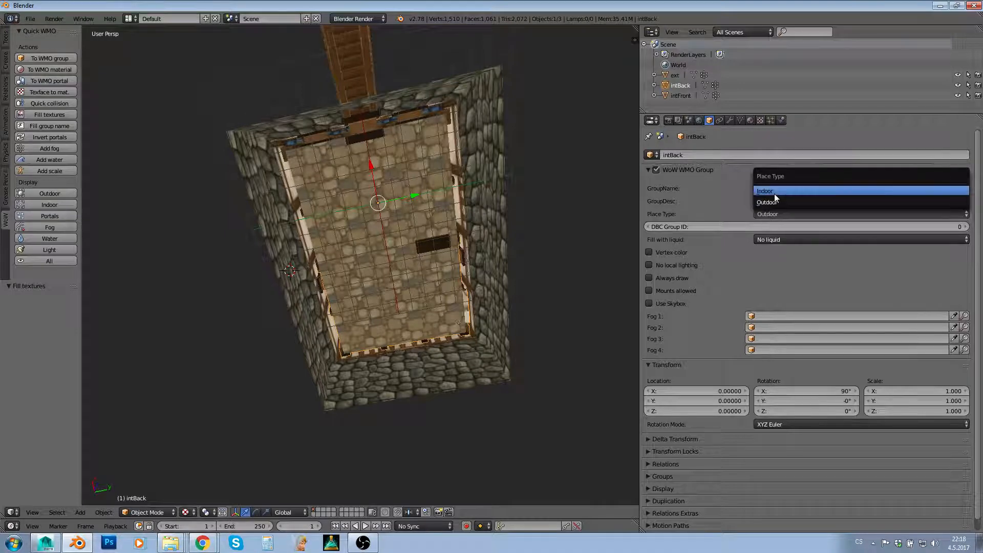
left_click(774, 191)
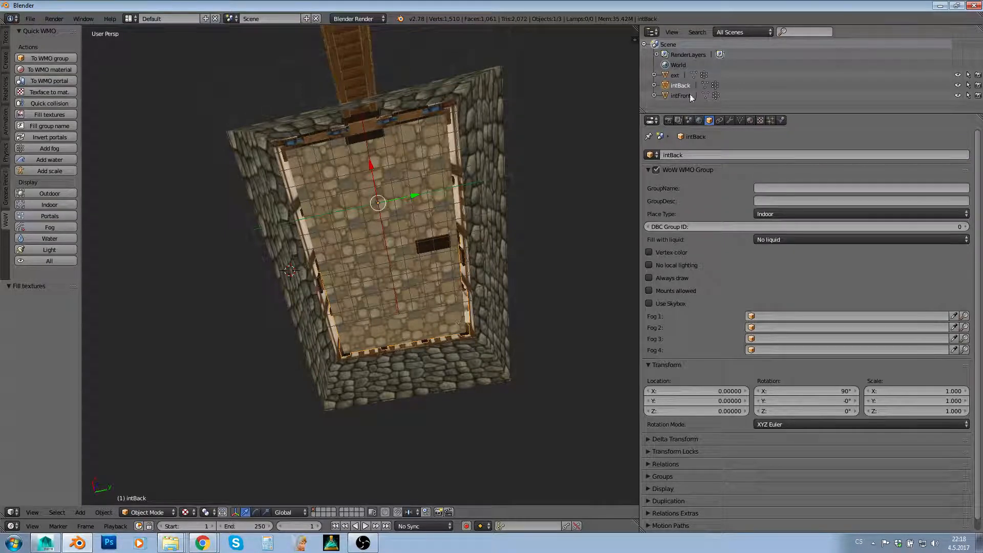
- Set the WMO group place type of the intFront object to Indoor
left_click(680, 95)
left_click(767, 215)
left_click(767, 189)
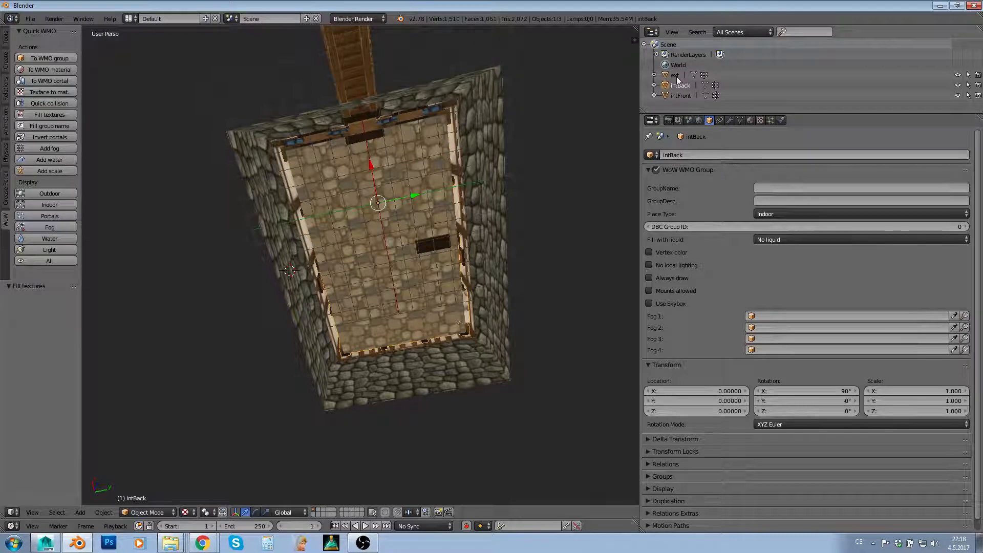
- Select the exterior and both interior parts in turn to review their WMO group place types and options
left_click(676, 75)
middle_click_drag(512, 282, 349, 181)
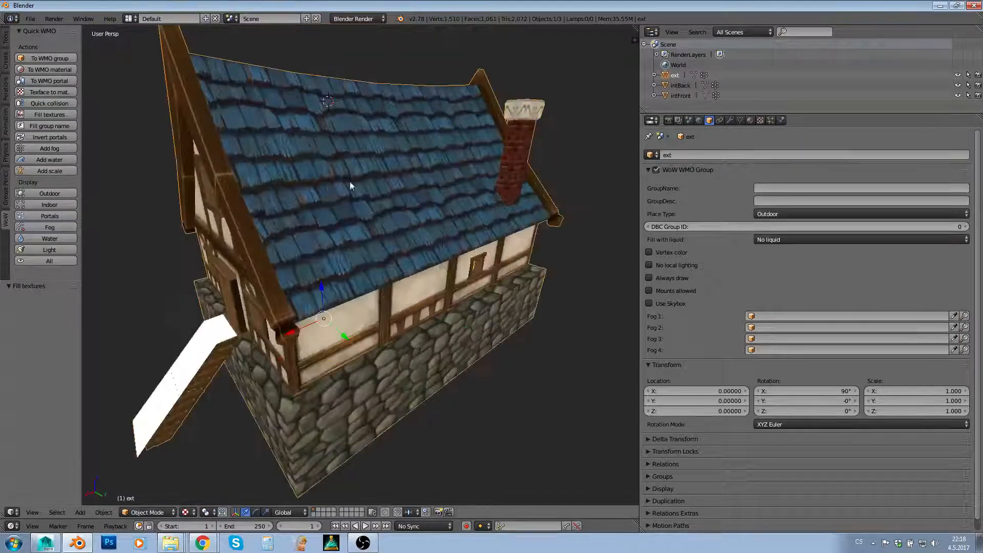
middle_click_drag(419, 203, 466, 177)
scroll(482, 226, "down", 3)
middle_click_drag(482, 225, 466, 244)
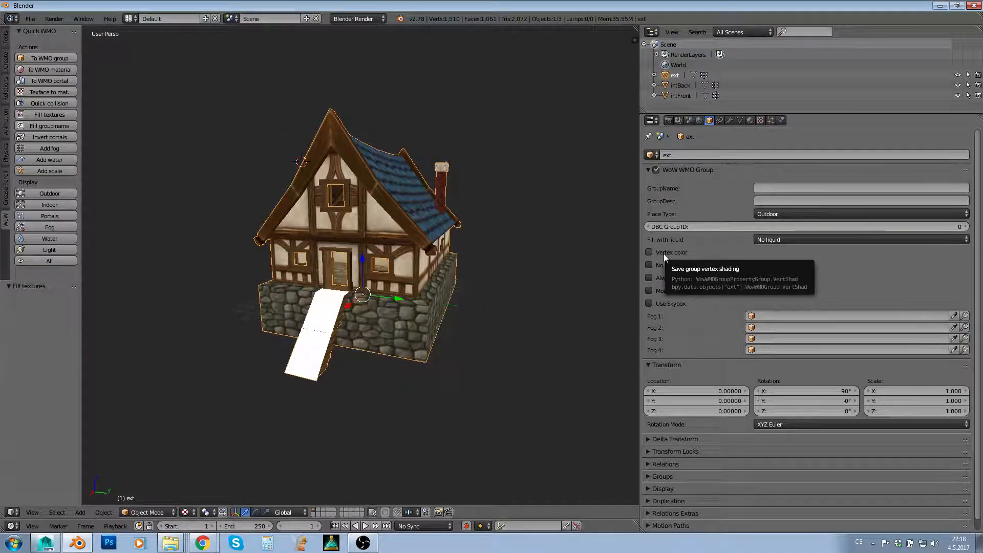
left_click(680, 86)
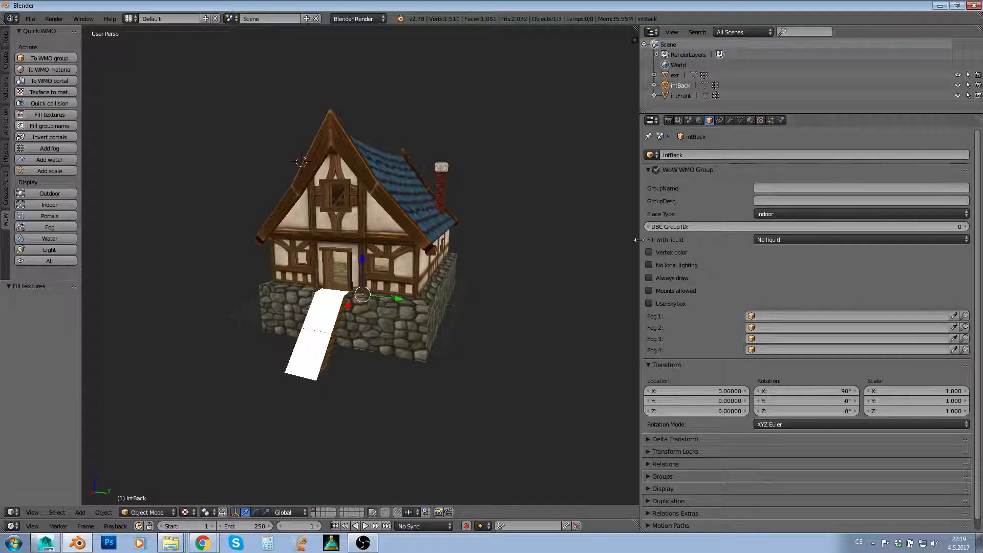
left_click(679, 85)
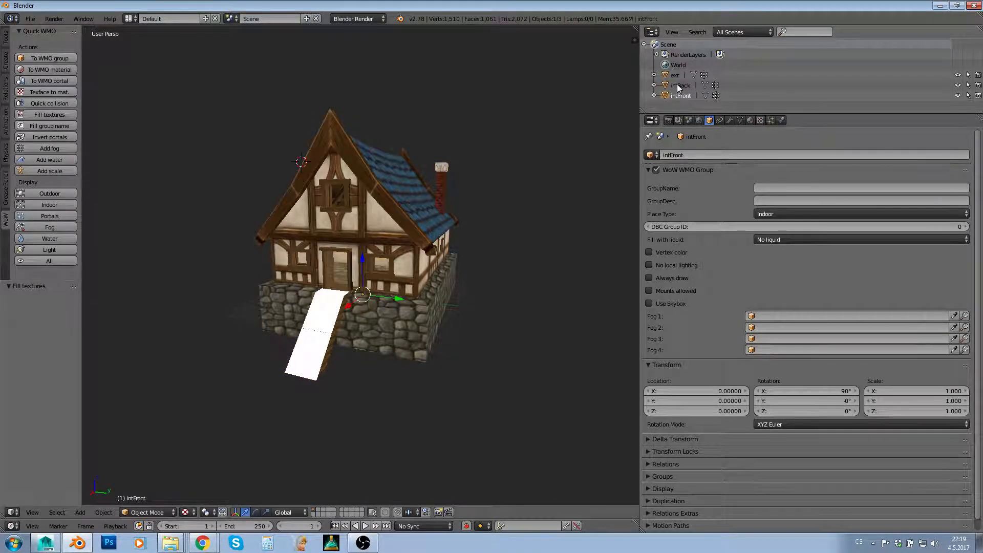
left_click(674, 75)
middle_click_drag(427, 201, 408, 287)
right_click(397, 202)
scroll(407, 287, "up", 3)
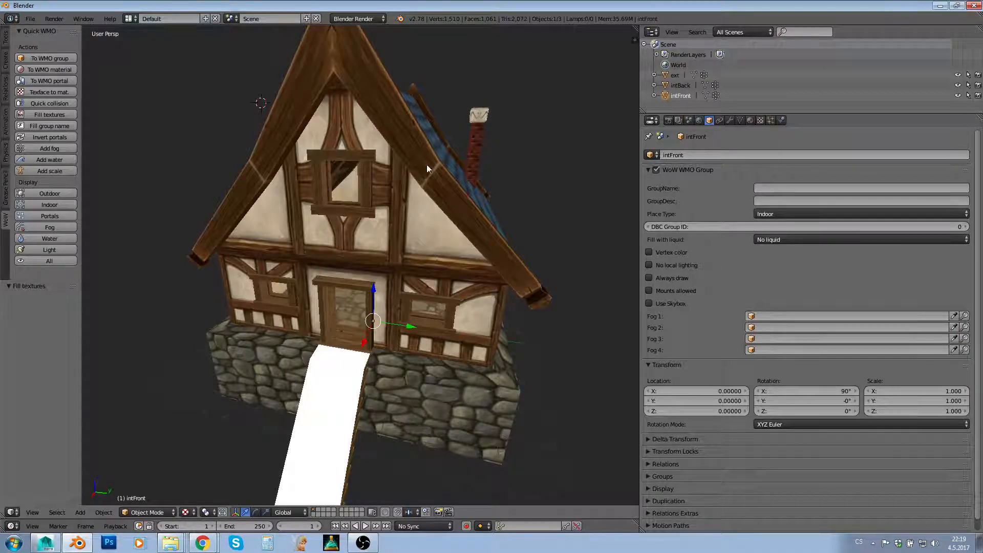
left_click(675, 74)
middle_click_drag(527, 132, 492, 134)
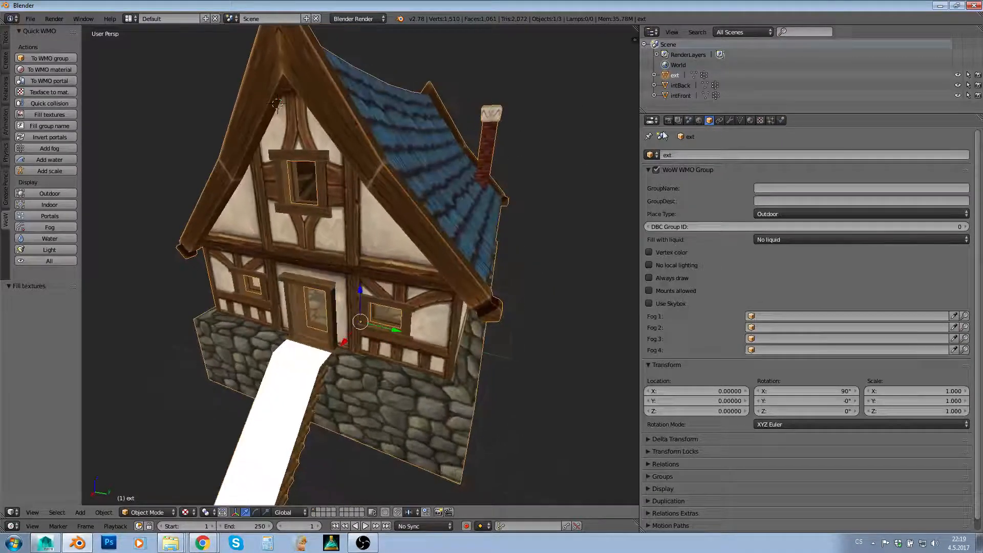
- Hide the exterior and the back interior, and select the front interior
left_click(957, 74)
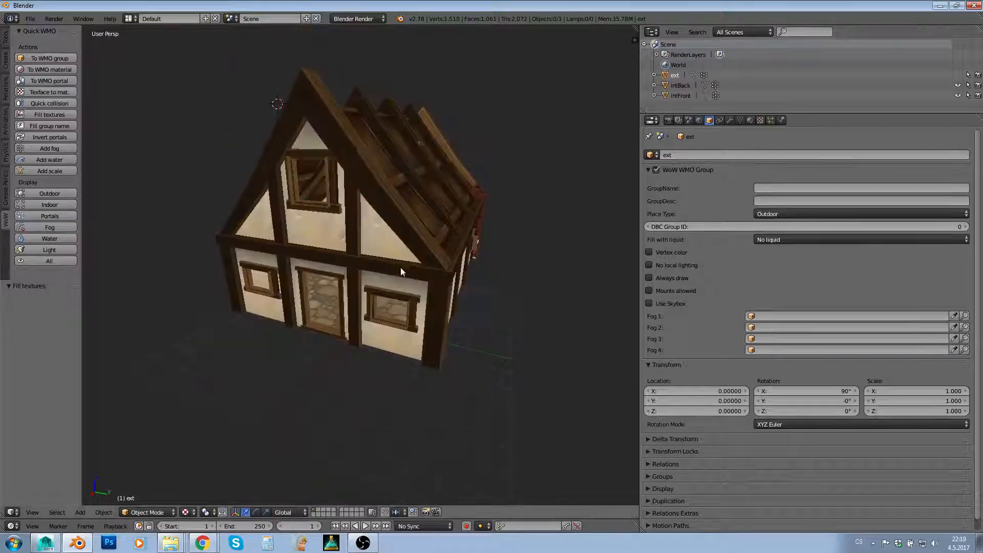
middle_click_drag(401, 267, 321, 275)
right_click(422, 192)
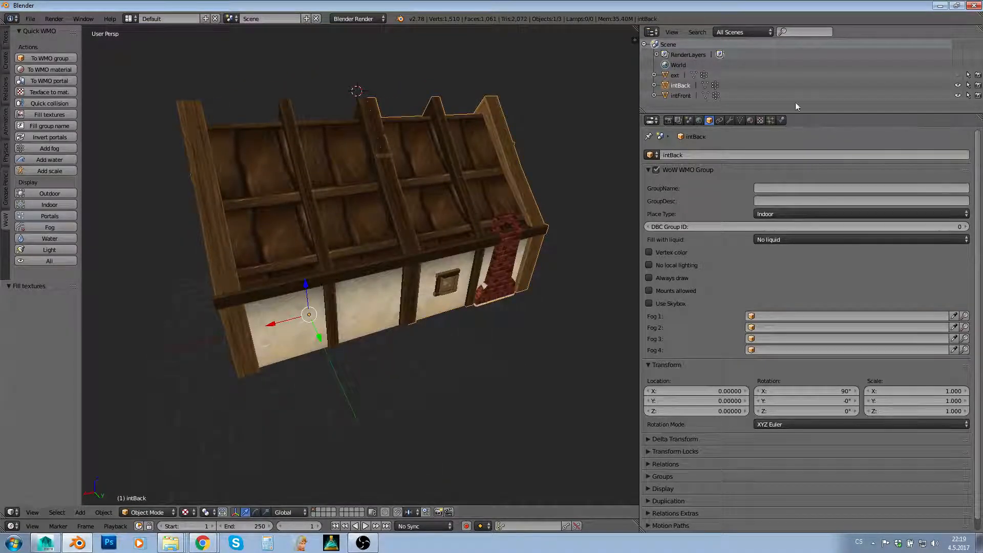
left_click(958, 85)
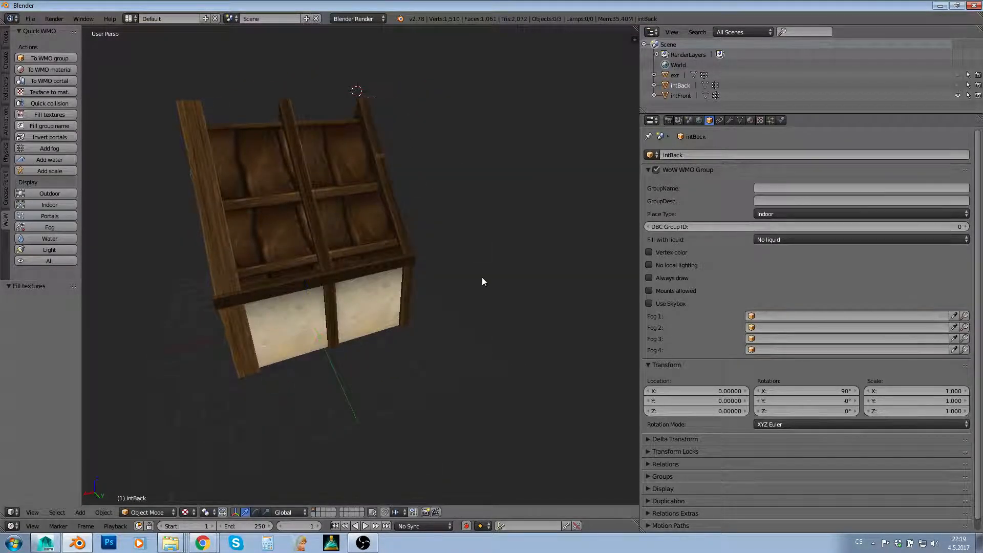
middle_click_drag(482, 282, 450, 245)
right_click(313, 234)
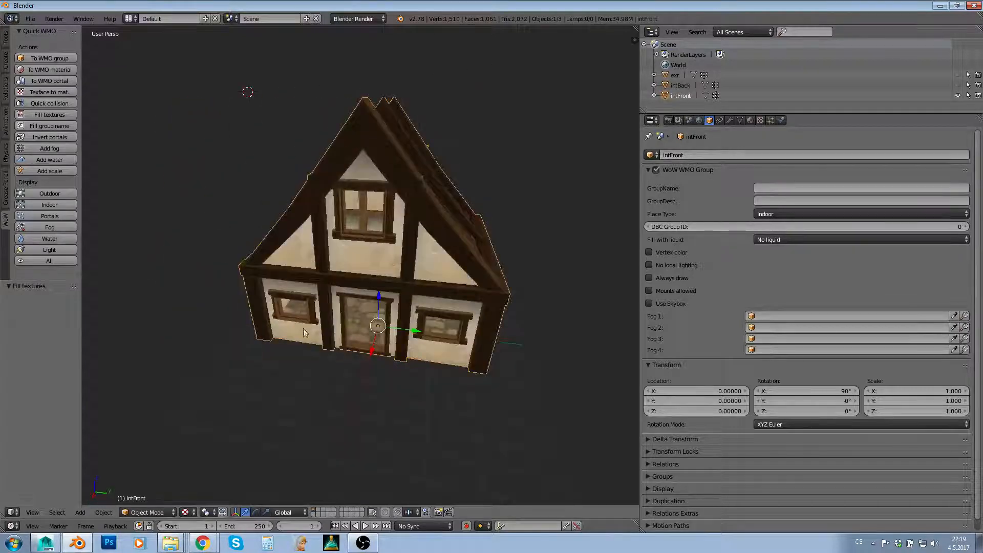
- In Edit Mode on intFront, fill the upper gable window opening with a face between its four corner vertices
middle_click_drag(427, 282, 424, 274)
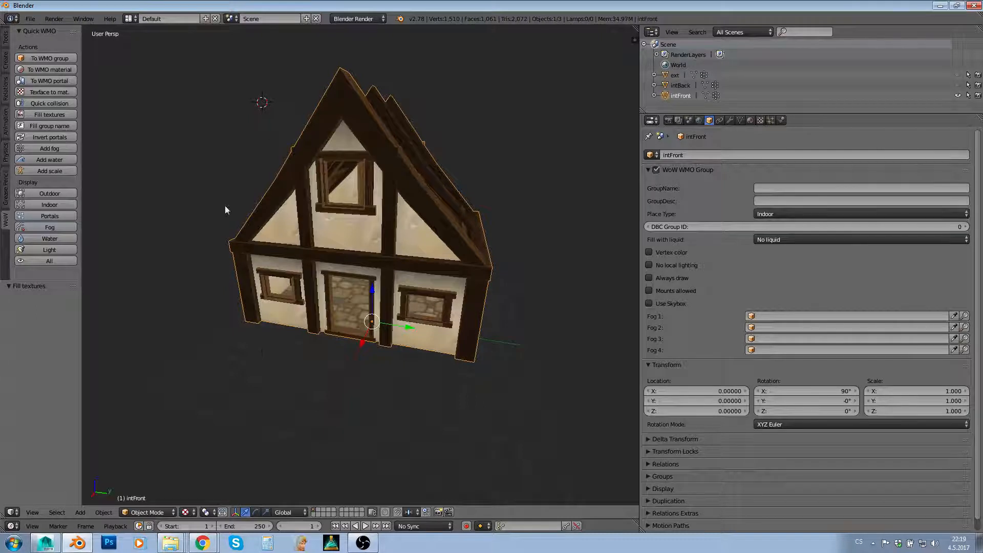
left_click(147, 512)
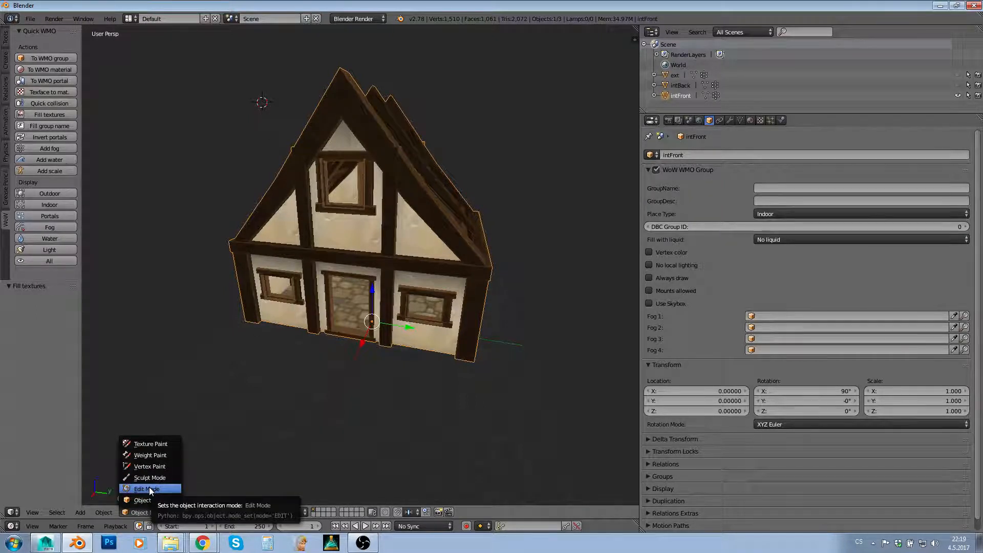
key("Tab")
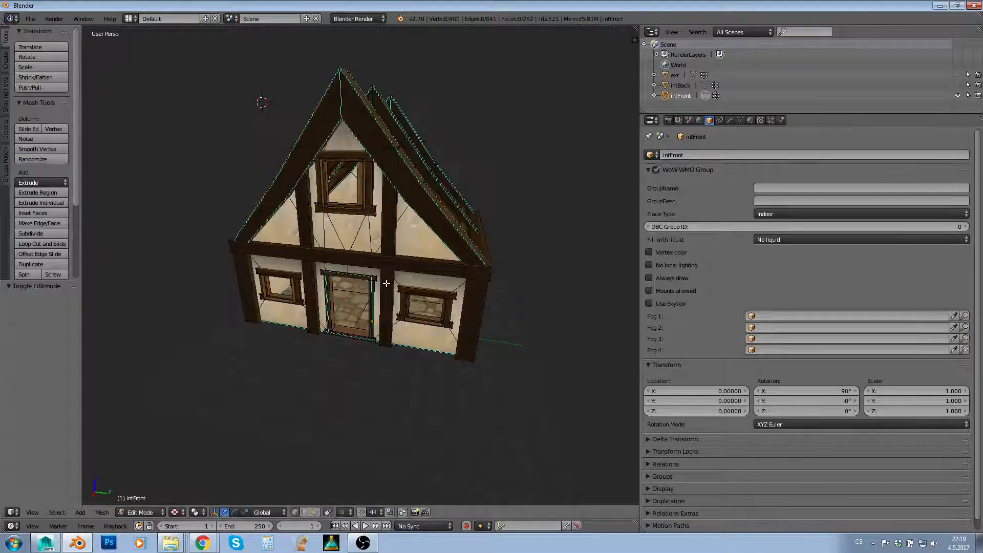
middle_click_drag(358, 328, 328, 246)
scroll(377, 355, "up", 4)
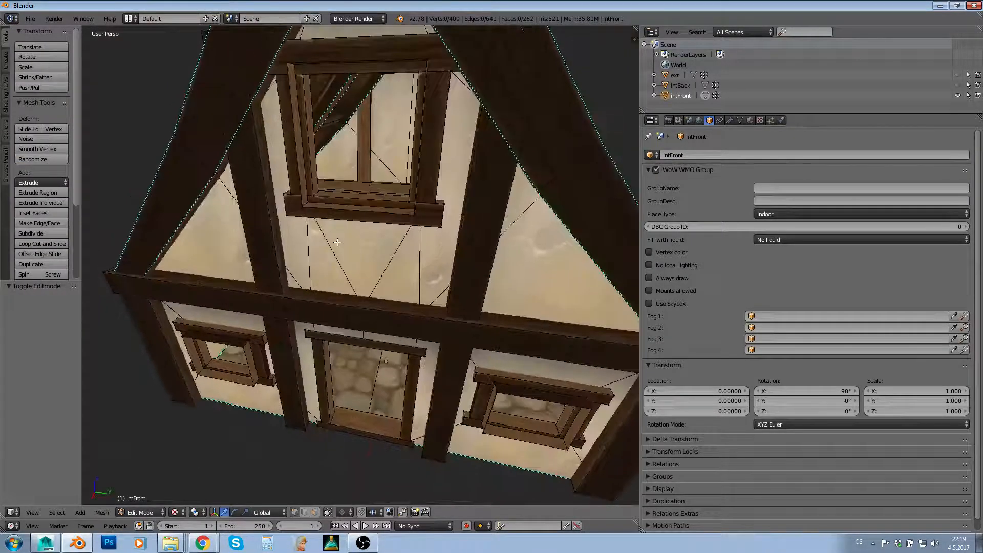
right_click(302, 206)
right_click(414, 214, "shift")
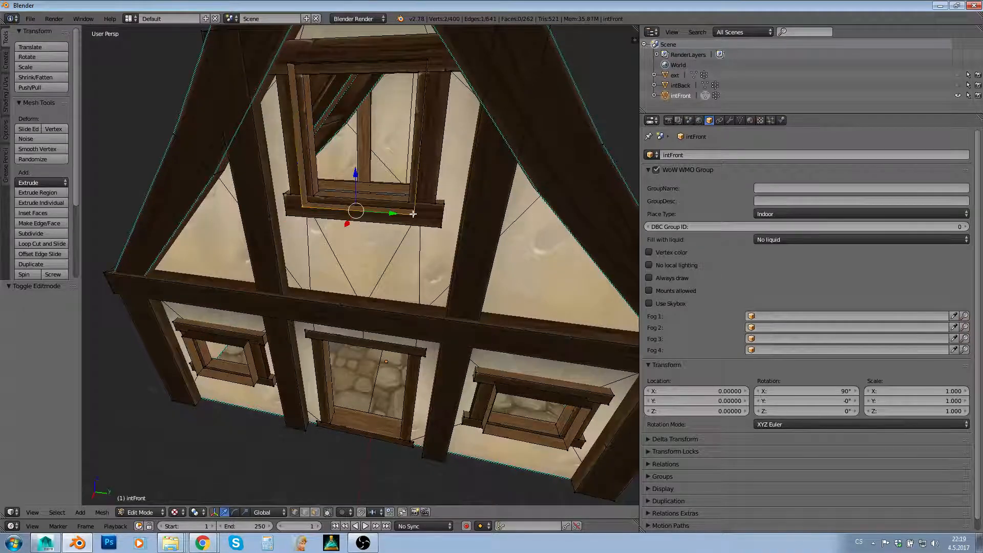
middle_click_drag(434, 99, 416, 180)
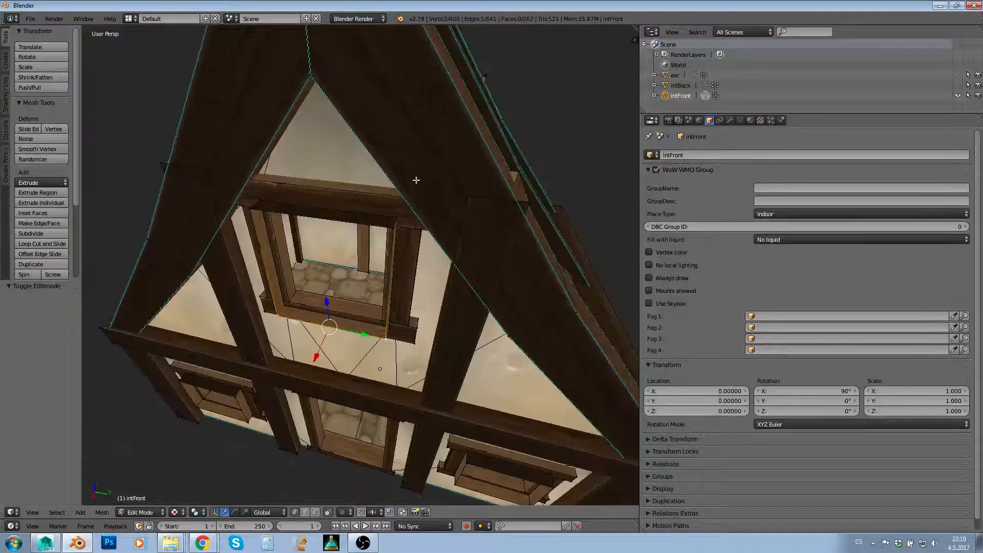
right_click(393, 225, "shift")
right_click(246, 213, "shift")
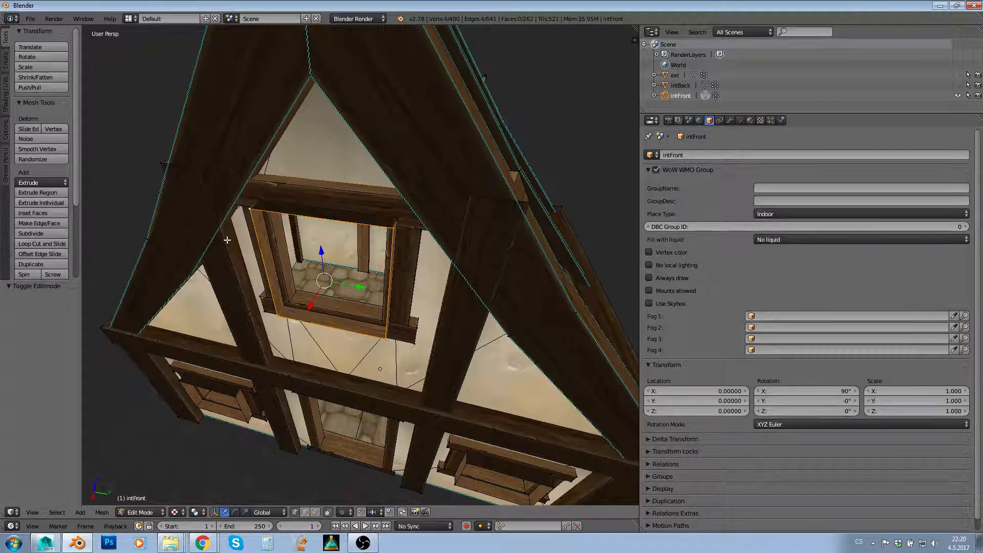
key("f")
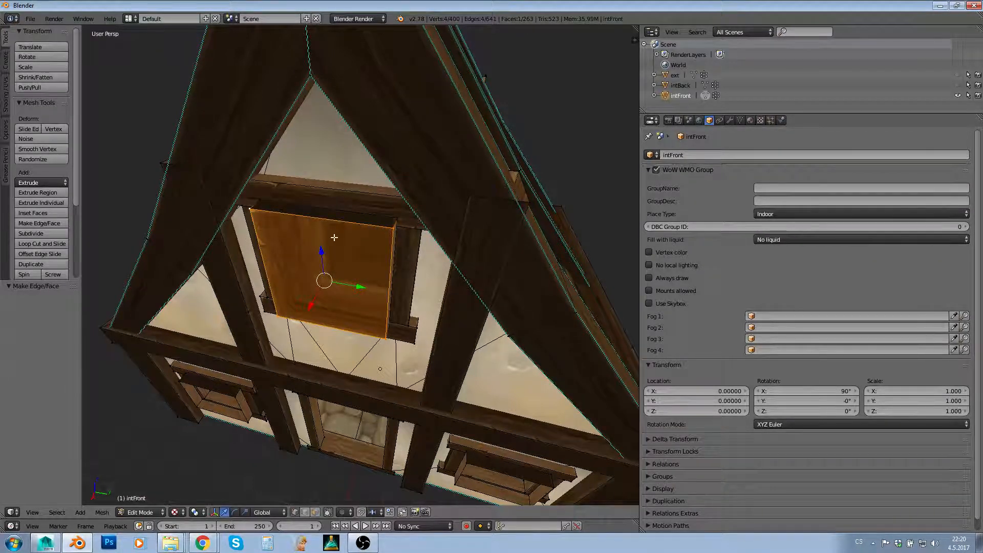
- Separate the new gable window face into its own object and select that object
key("p")
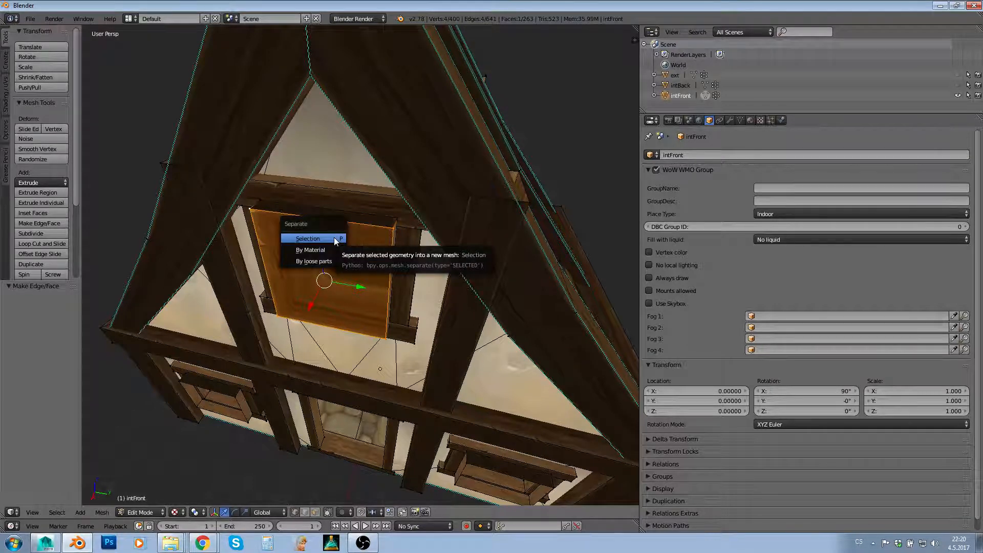
left_click(334, 239)
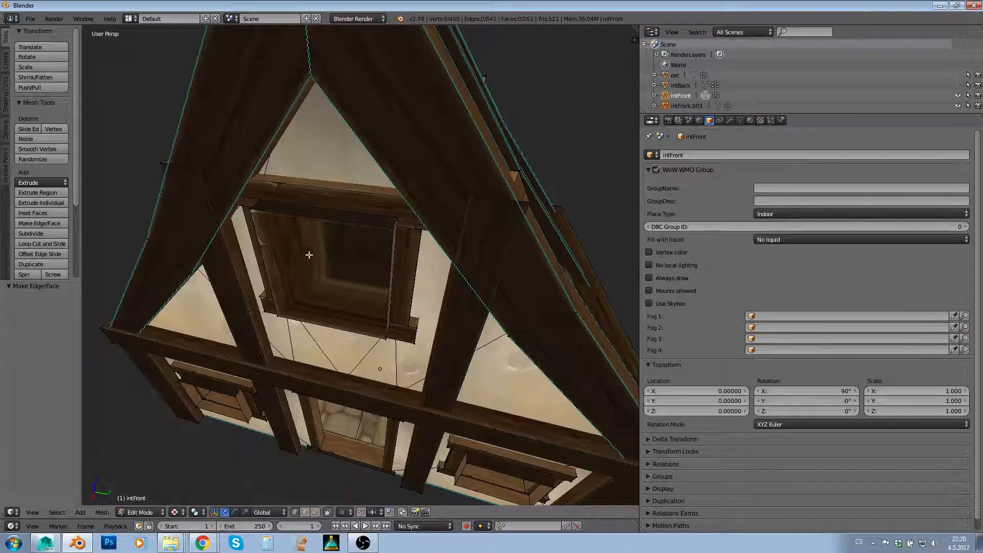
left_click(684, 105)
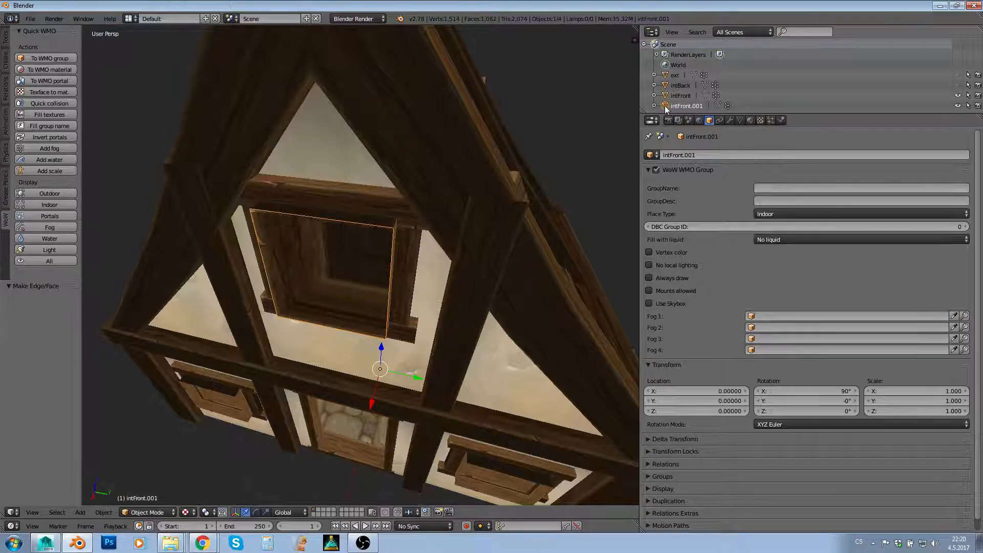
- Fill intFront's ground-floor window opening left of the front door with a face and separate it into its own object
left_click(673, 94)
middle_click_drag(424, 247, 306, 241)
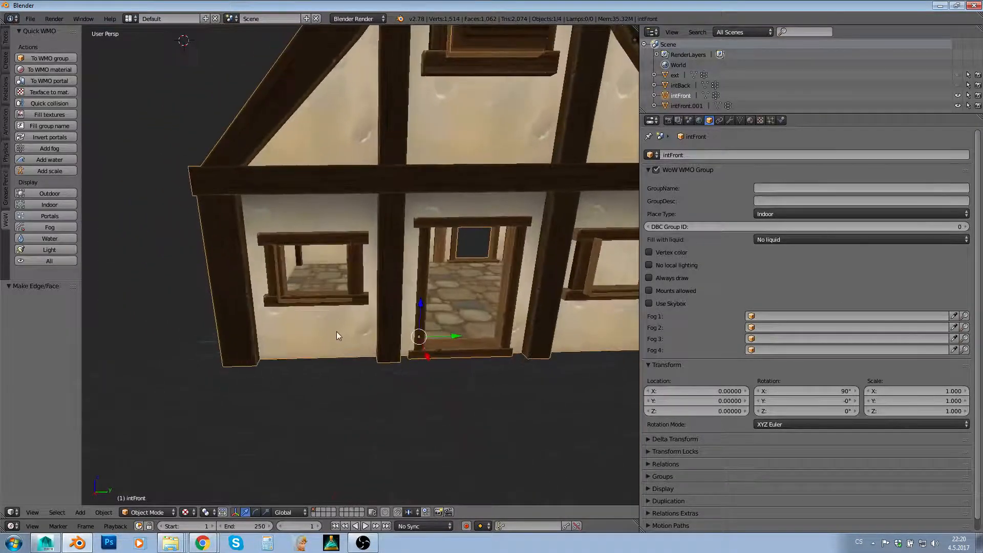
middle_click_drag(336, 333, 278, 346)
key("Tab")
right_click(230, 334)
scroll(277, 349, "up", 3)
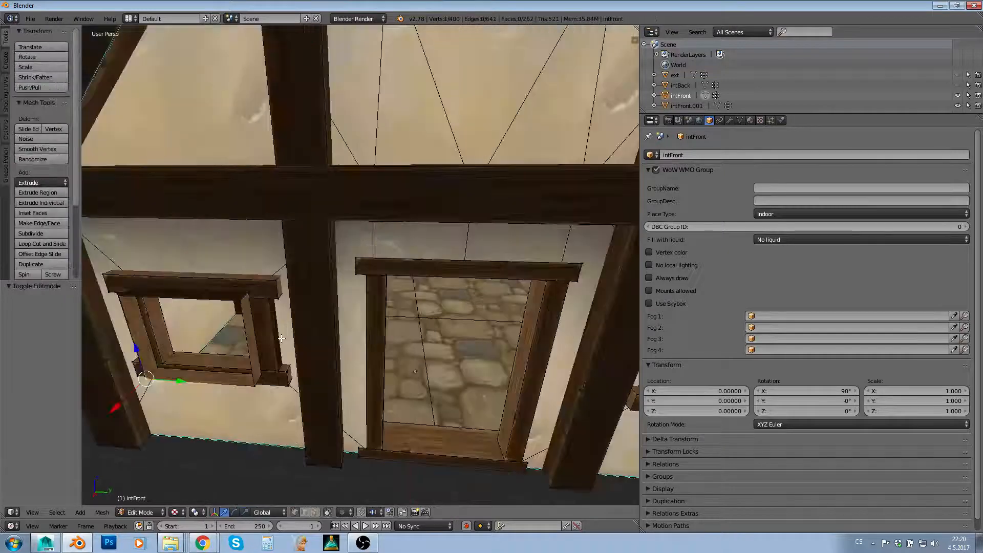
right_click(256, 382, "shift")
right_click(247, 302, "shift")
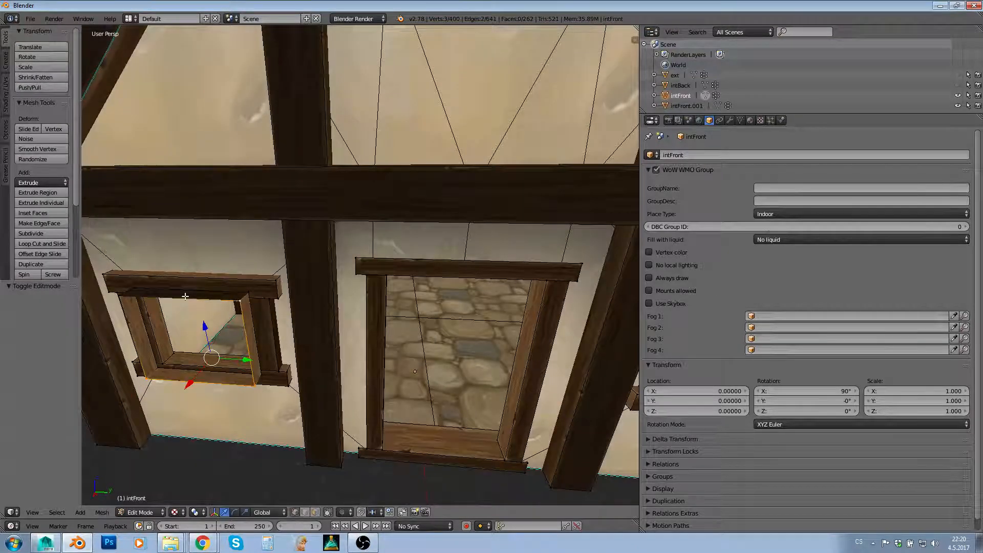
right_click(120, 297, "shift")
key("f")
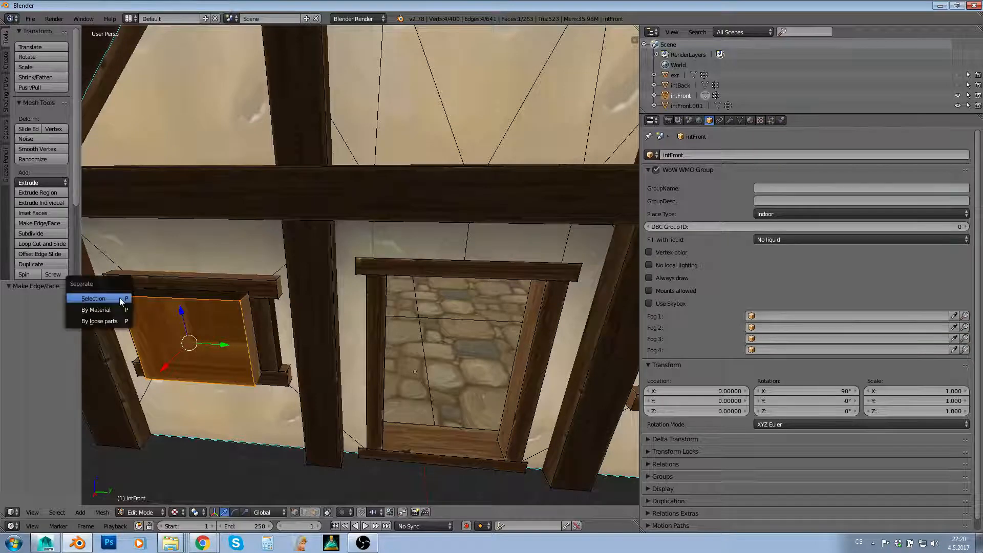
key("a")
- Fill the front doorway opening of intFront with a face from its corner vertices and separate it into its own object
right_click(382, 449)
right_click(505, 458, "shift")
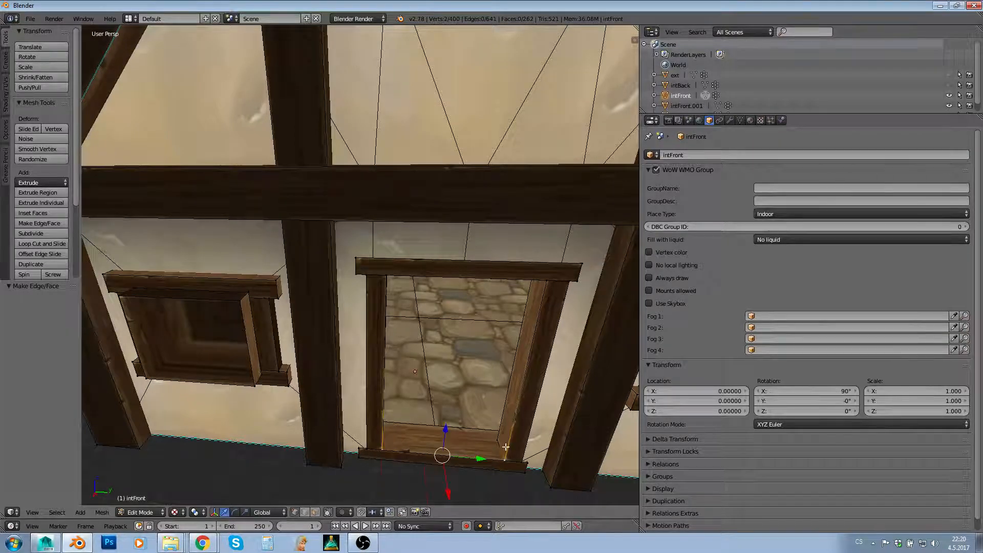
right_click(544, 289, "shift")
right_click(384, 274, "shift")
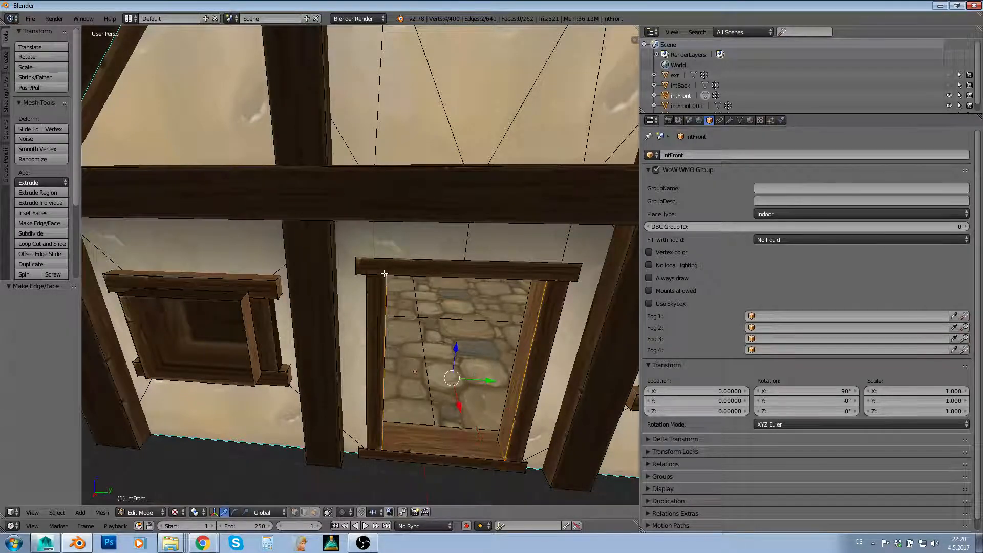
key("f")
key("a")
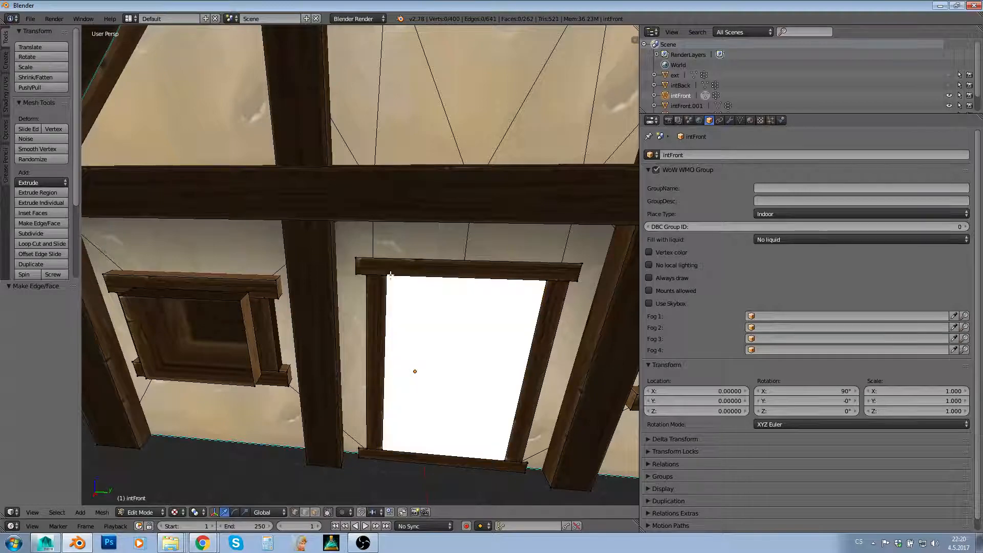
- Fill intFront's ground-floor window opening right of the front door with a face and separate it into its own object
middle_click_drag(390, 275, 342, 437)
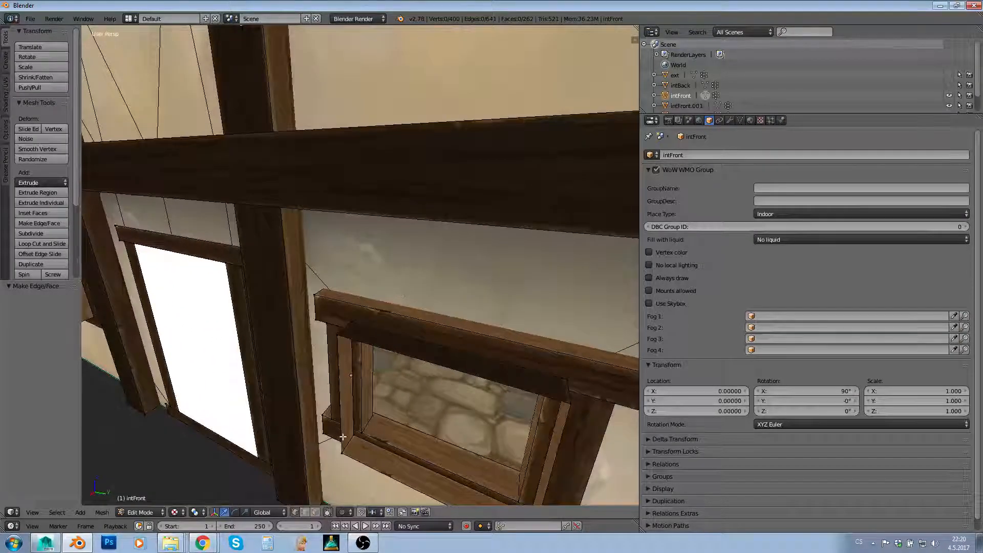
right_click(343, 450)
right_click(338, 336, "shift")
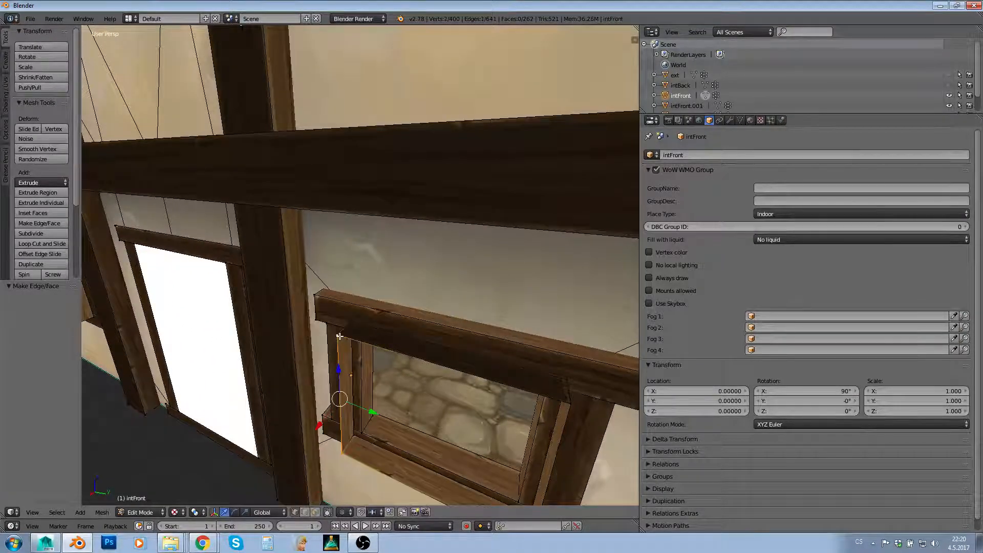
right_click(567, 405, "shift")
scroll(542, 438, "down", 5)
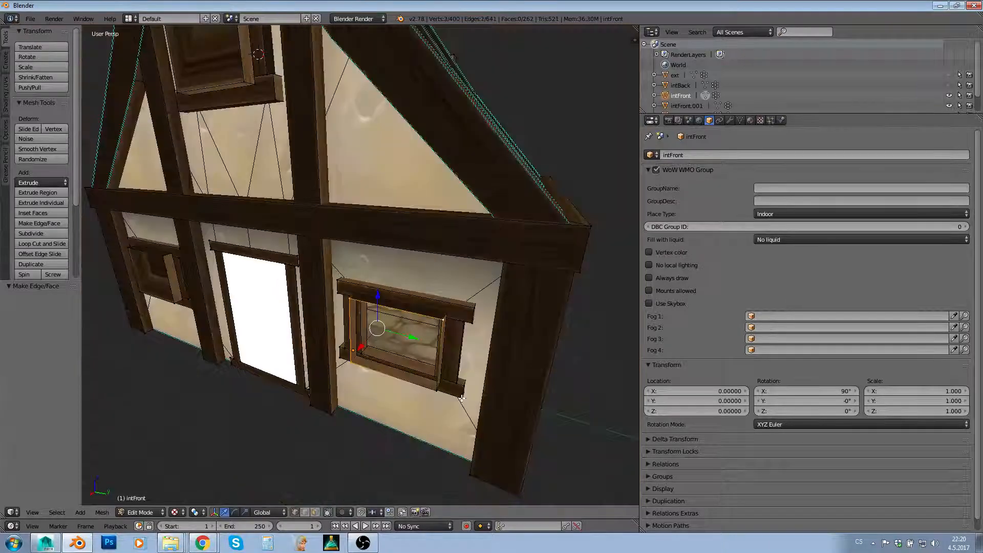
right_click(437, 391, "shift")
key("f")
key("x")
left_click(438, 391)
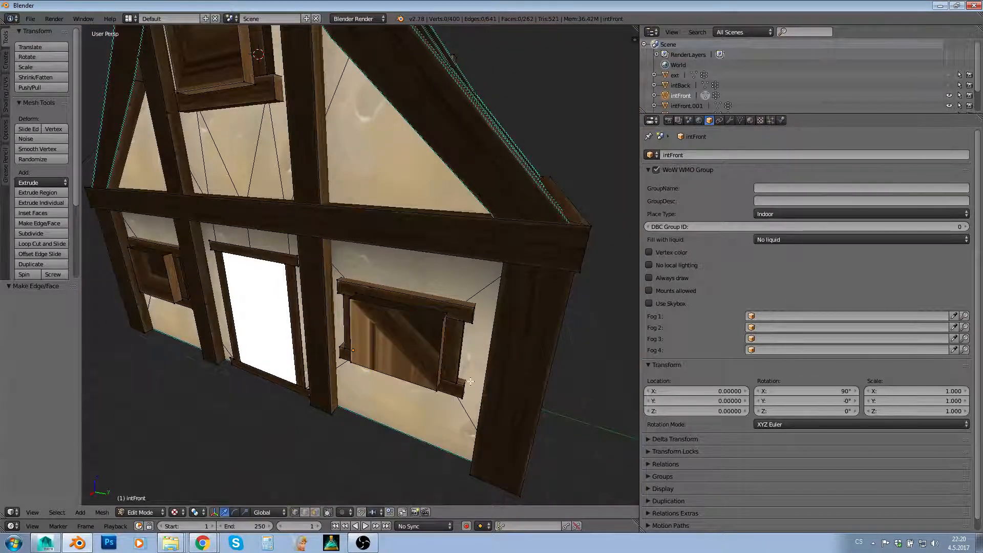
- Fill the doorway in the rear wall of intFront with a face between its four corners and separate it into its own object
middle_click_drag(437, 390, 635, 356)
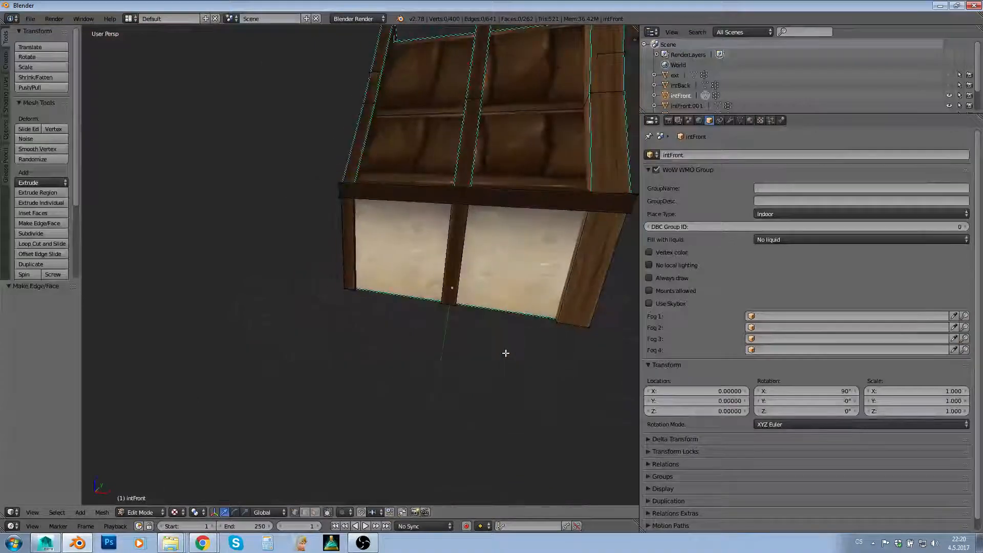
middle_click_drag(487, 341, 189, 350)
scroll(256, 318, "up", 3)
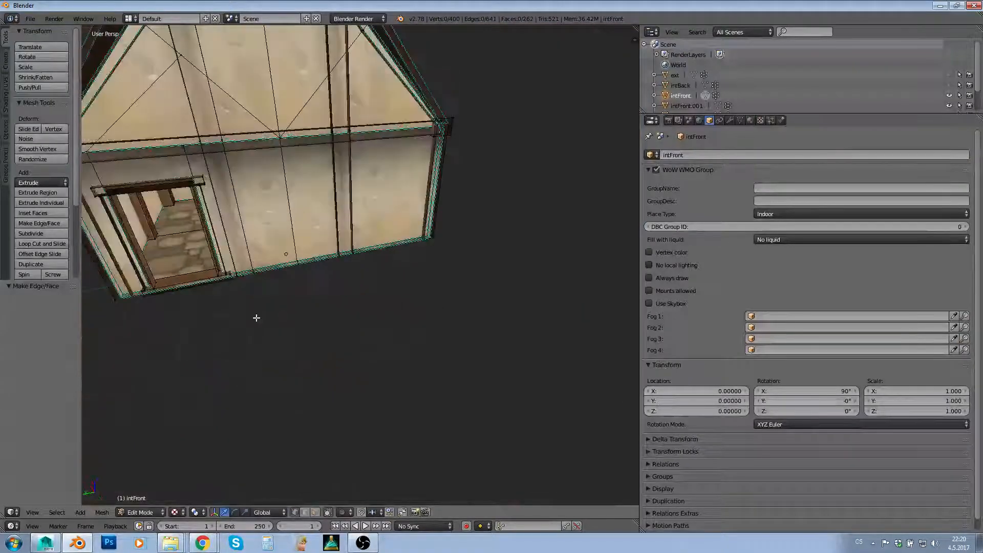
middle_click_drag(257, 317, 313, 277)
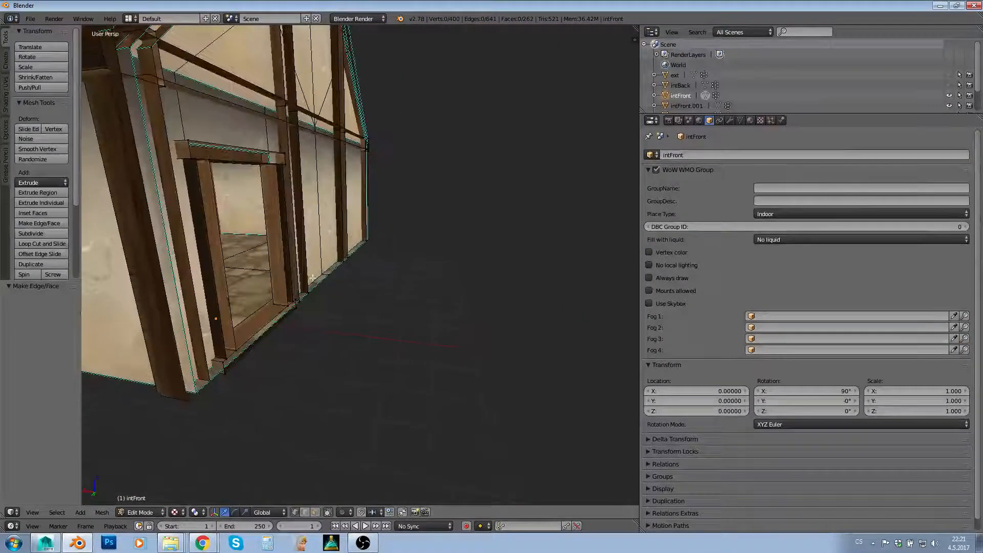
middle_click_drag(291, 242, 299, 299)
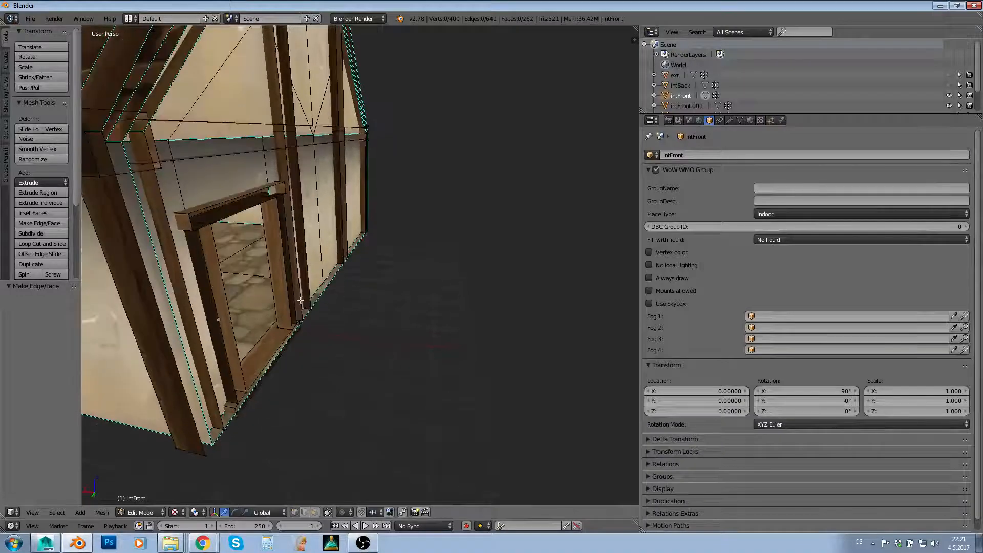
right_click(291, 330)
right_click(278, 195, "shift")
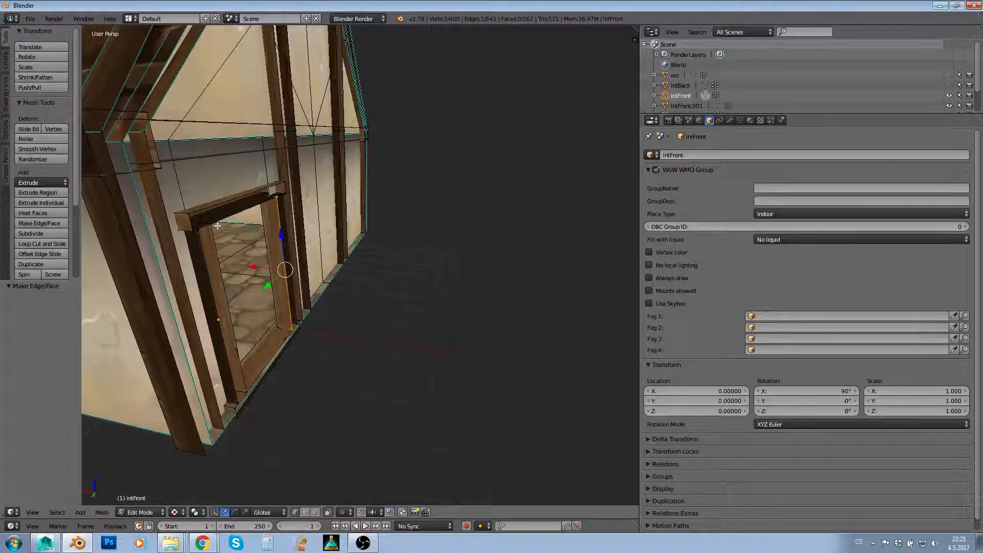
right_click(211, 224, "shift")
right_click(246, 392, "shift")
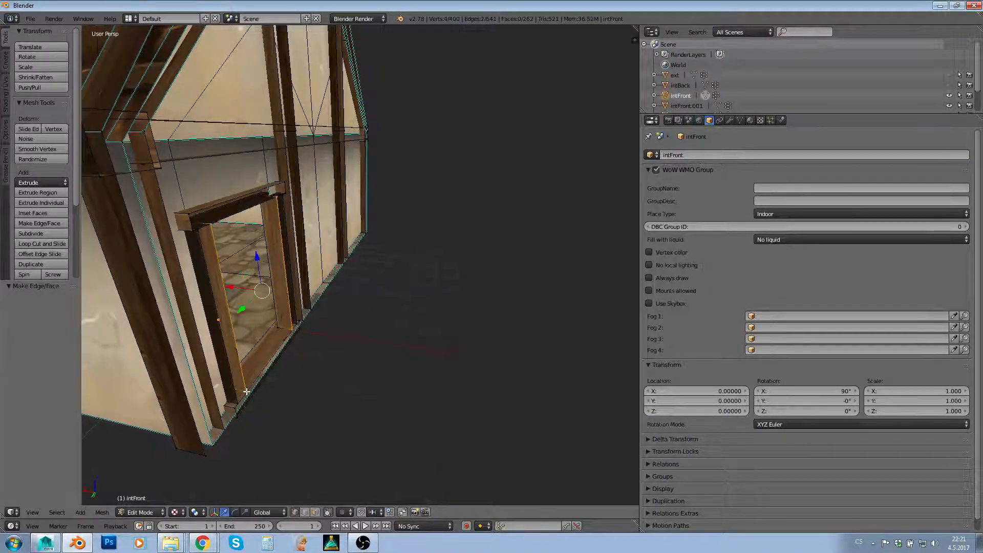
key("f")
key("p")
left_click(247, 391)
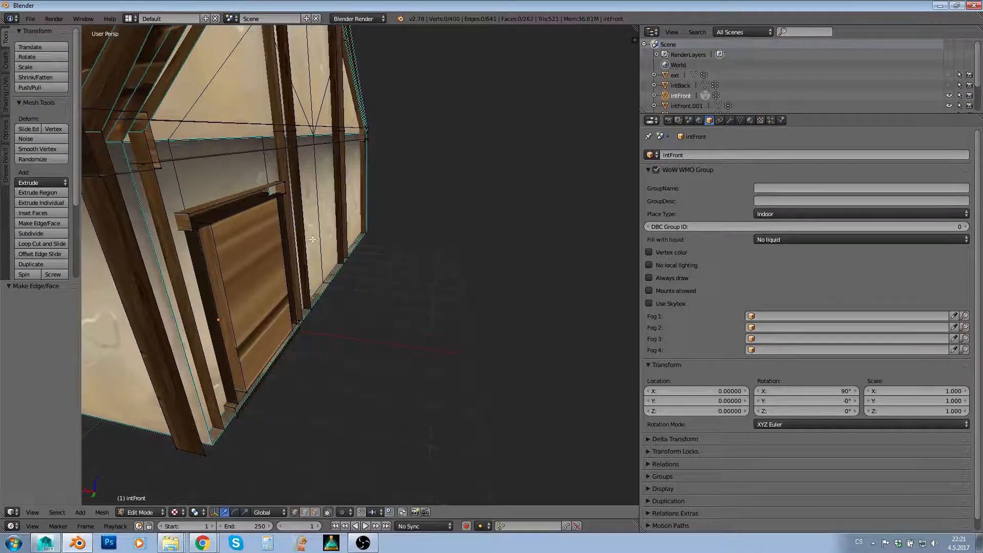
- Enlarge the outliner to list all the separated faces and return intFront to Object Mode
middle_click_drag(313, 239, 191, 287)
middle_click_drag(257, 354, 346, 343)
scroll(346, 343, "down", 3)
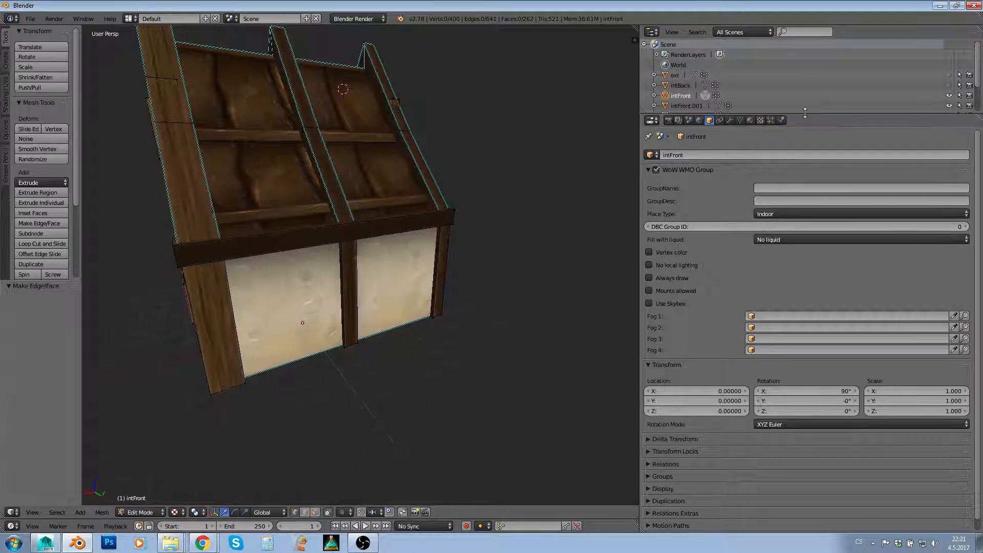
left_click_drag(804, 114, 803, 183)
middle_click_drag(396, 235, 459, 226)
scroll(460, 227, "down", 2)
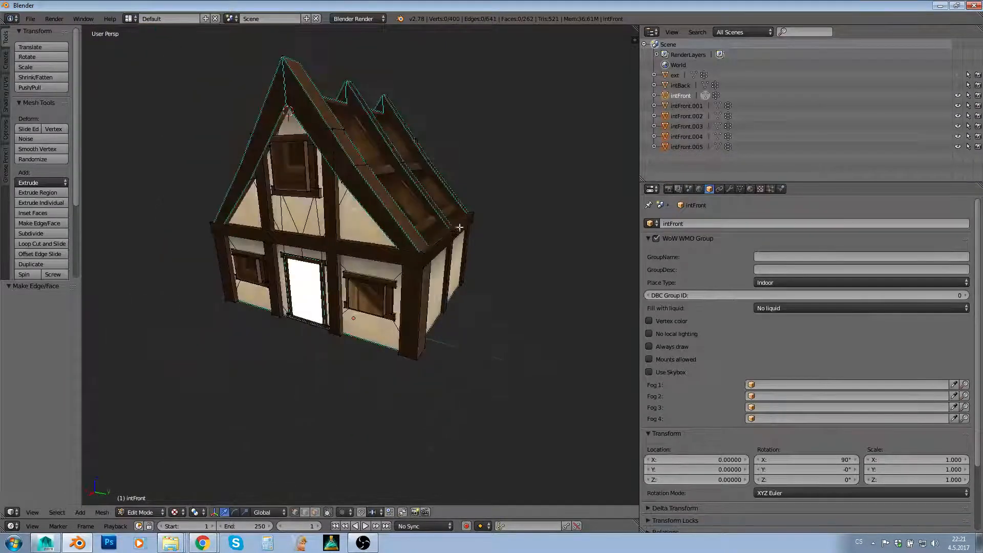
middle_click_drag(345, 279, 359, 302)
key("Tab")
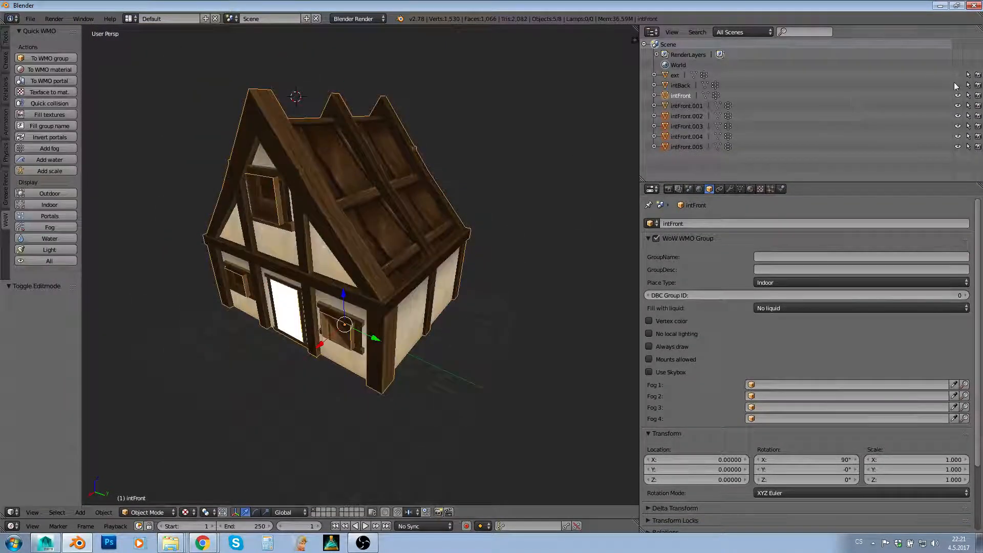
- Hide intFront to examine the separated door and window faces on their own, and show it again
left_click(958, 95)
middle_click_drag(440, 179, 273, 356)
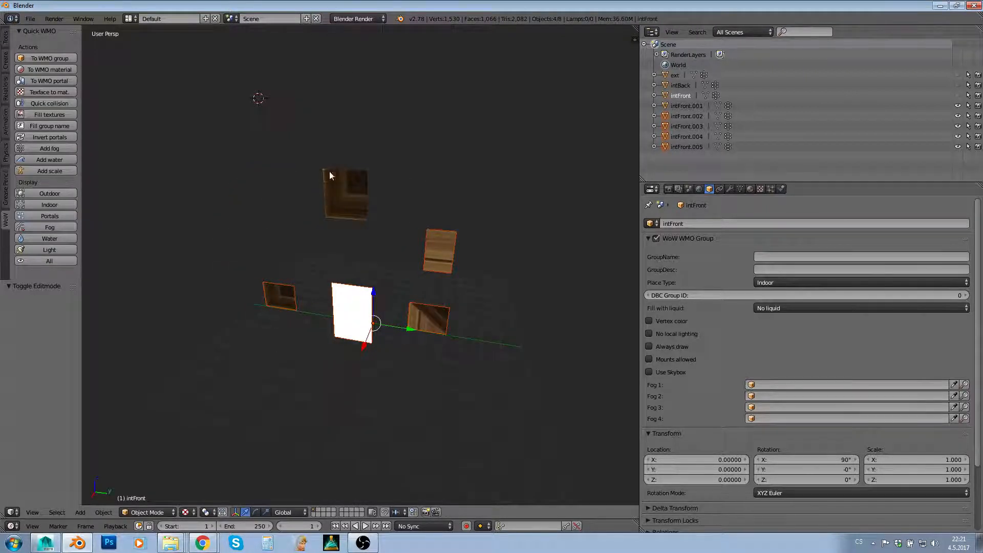
middle_click_drag(441, 302, 420, 302)
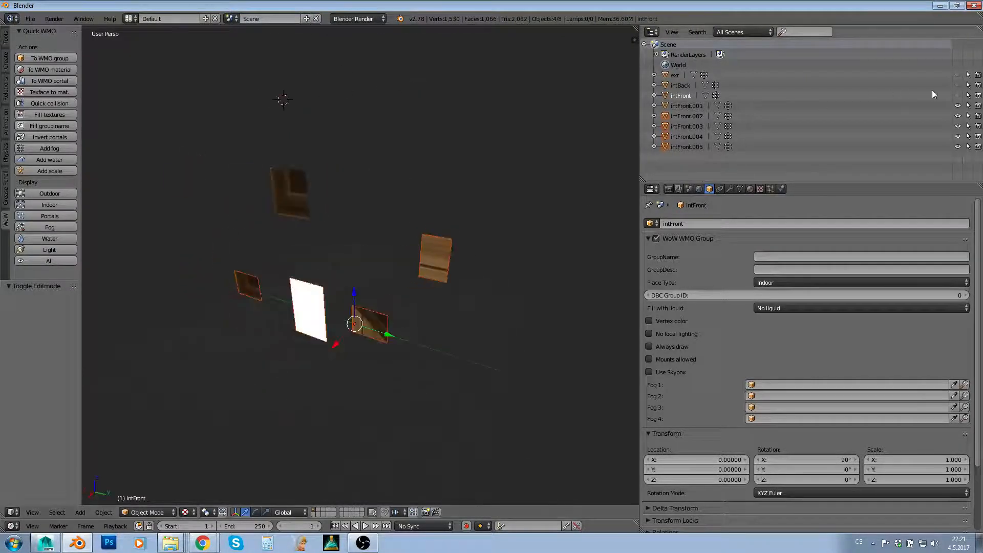
left_click(956, 95)
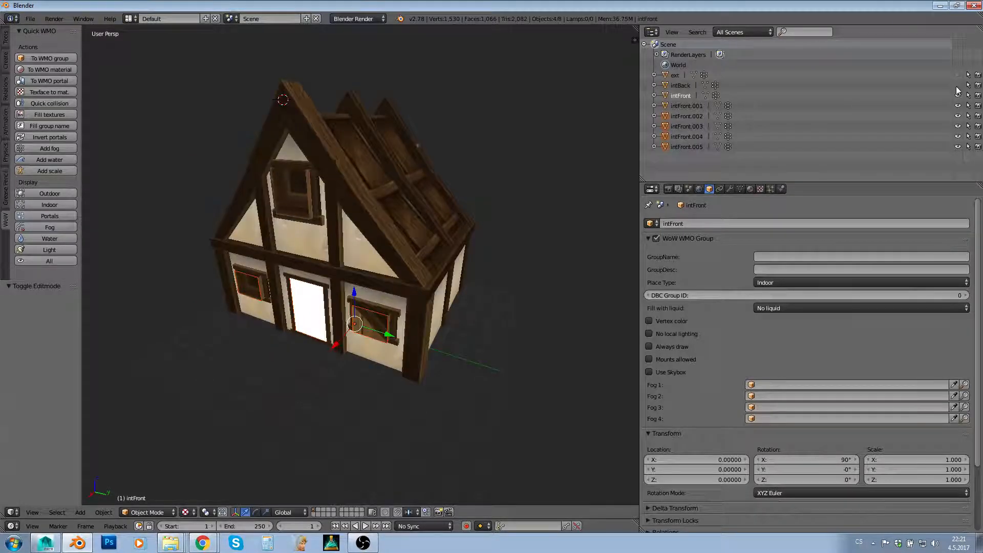
- Show intBack, hide intFront, and open intBack in Edit Mode
left_click(957, 85)
left_click(957, 95)
middle_click_drag(553, 121, 480, 121)
right_click(497, 197)
scroll(505, 204, "up", 2)
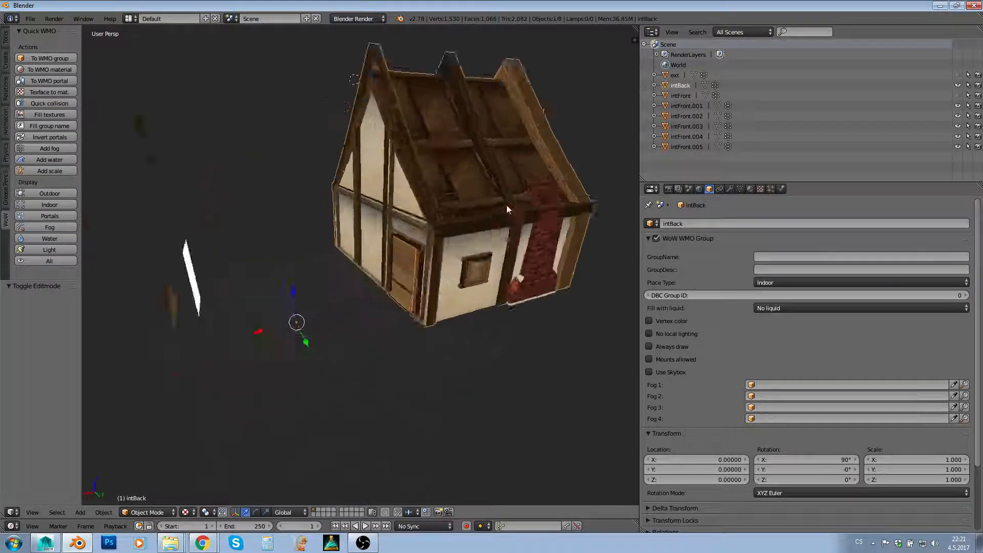
scroll(506, 205, "up", 3)
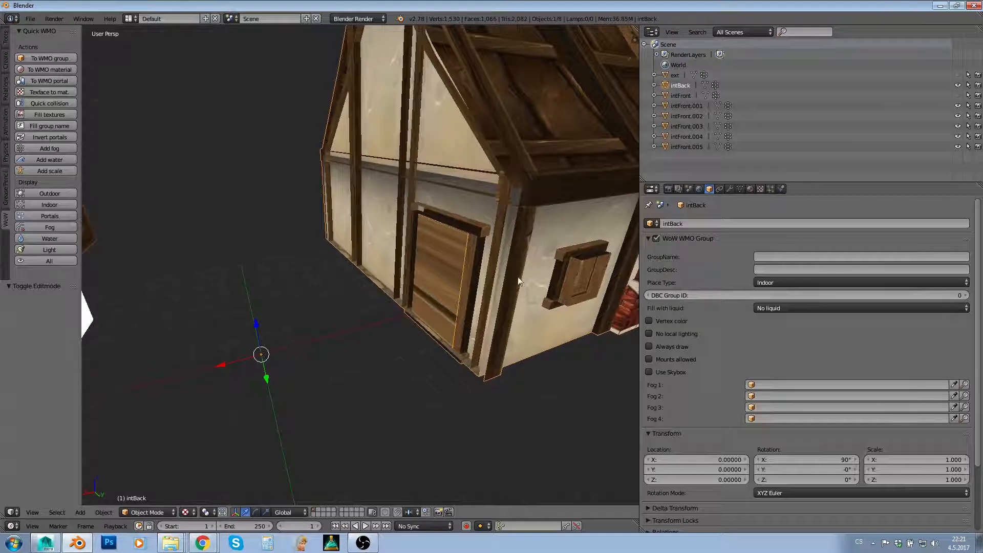
middle_click_drag(519, 279, 476, 281)
key("Tab")
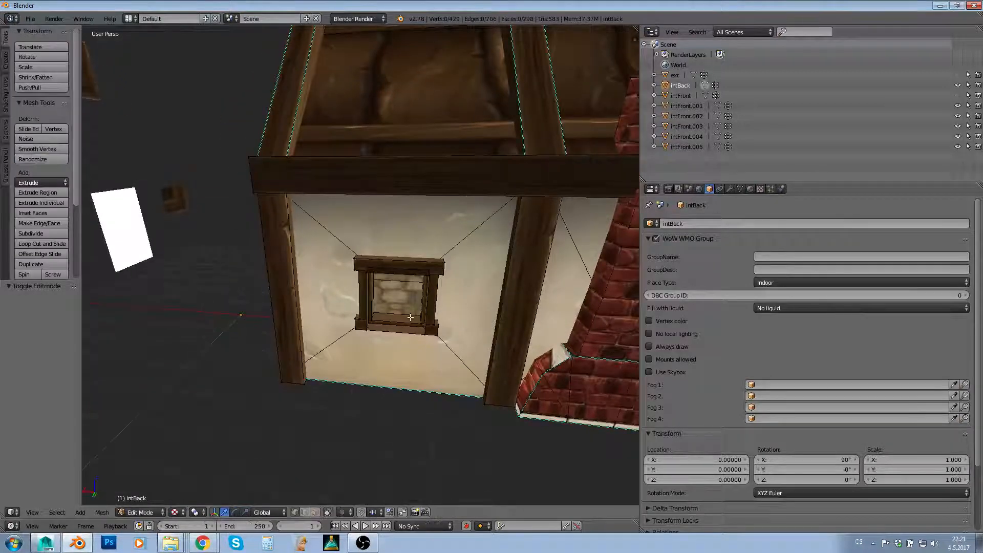
- Fill intBack's side-wall window opening beside the brick chimney with a face between its four corners and separate it into its own object
right_click(372, 333)
scroll(372, 333, "up", 2)
right_click(470, 385)
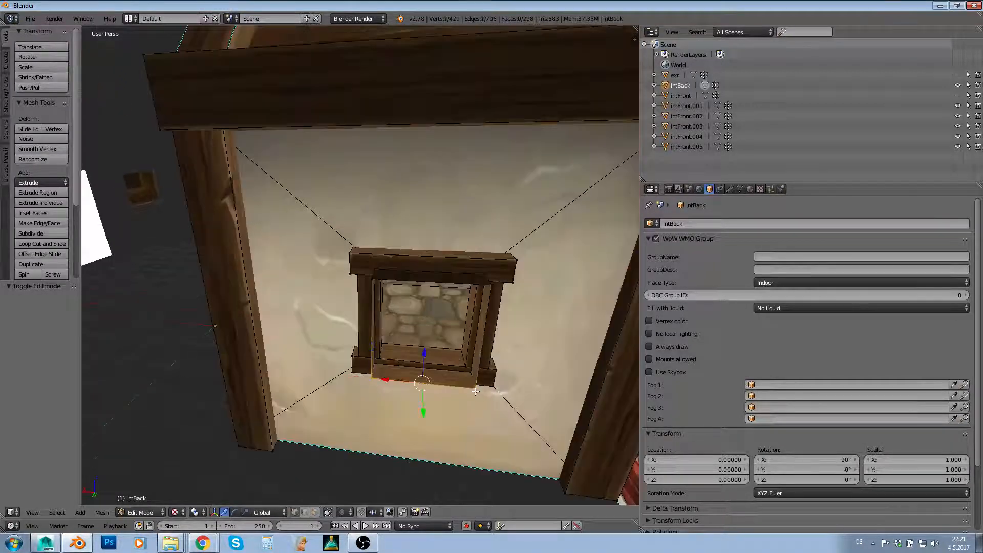
right_click(488, 292, "shift")
right_click(372, 279, "shift")
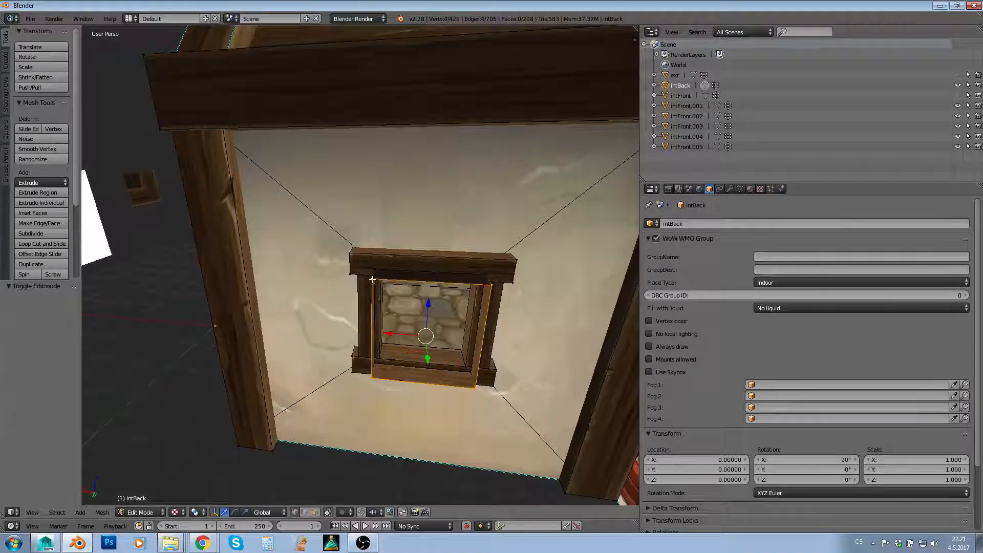
key("f")
key("p")
left_click(373, 280)
- Fill the window opening in intBack's rear gable wall with a face between its four corners and separate it into its own object
middle_click_drag(345, 284, 368, 337)
right_click(424, 363)
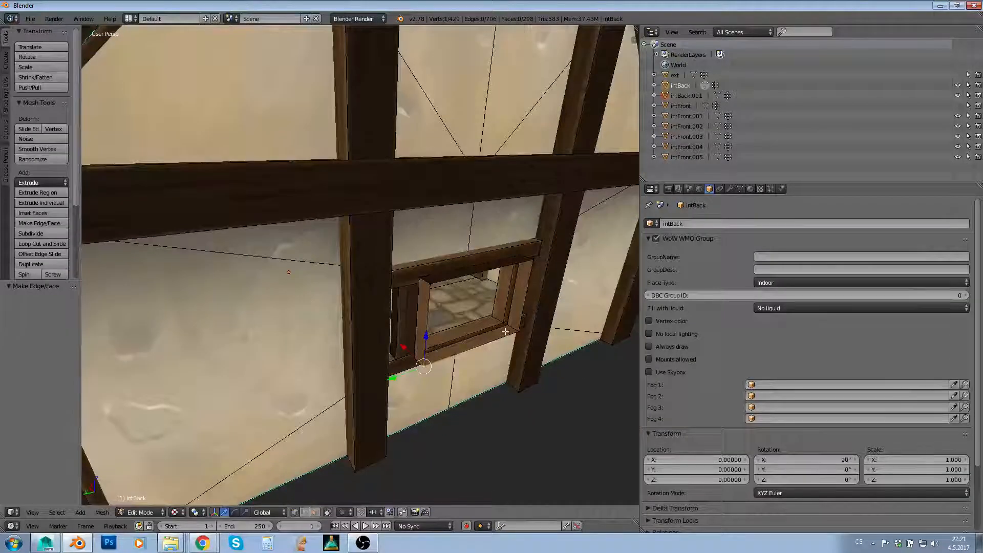
right_click(517, 327, "shift")
right_click(531, 258, "shift")
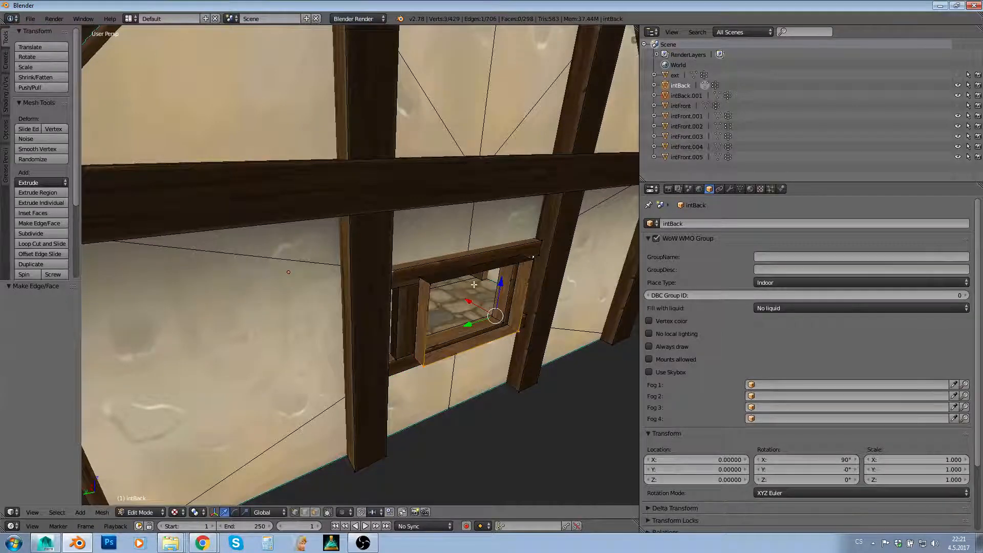
right_click(531, 258, "shift")
middle_click_drag(562, 290, 420, 333)
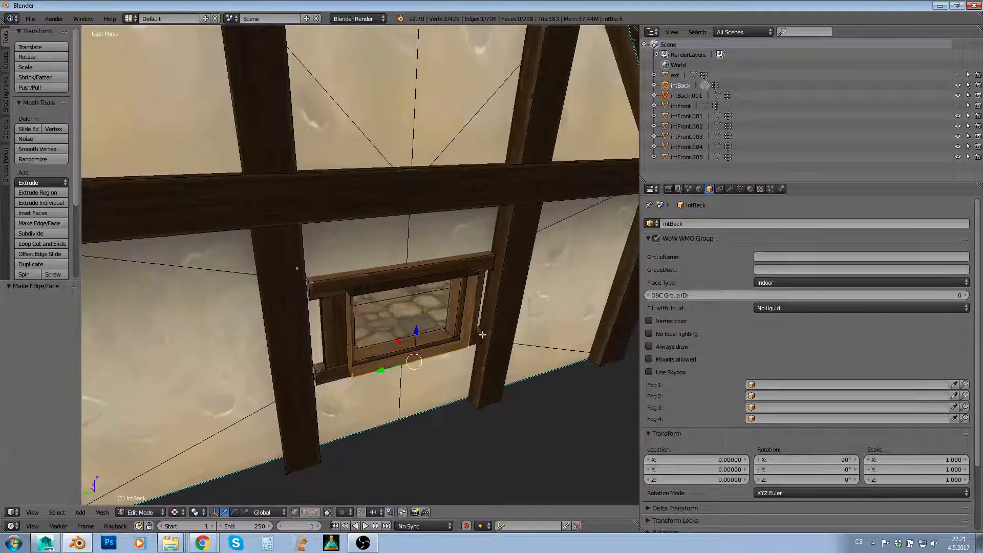
right_click(356, 368, "shift")
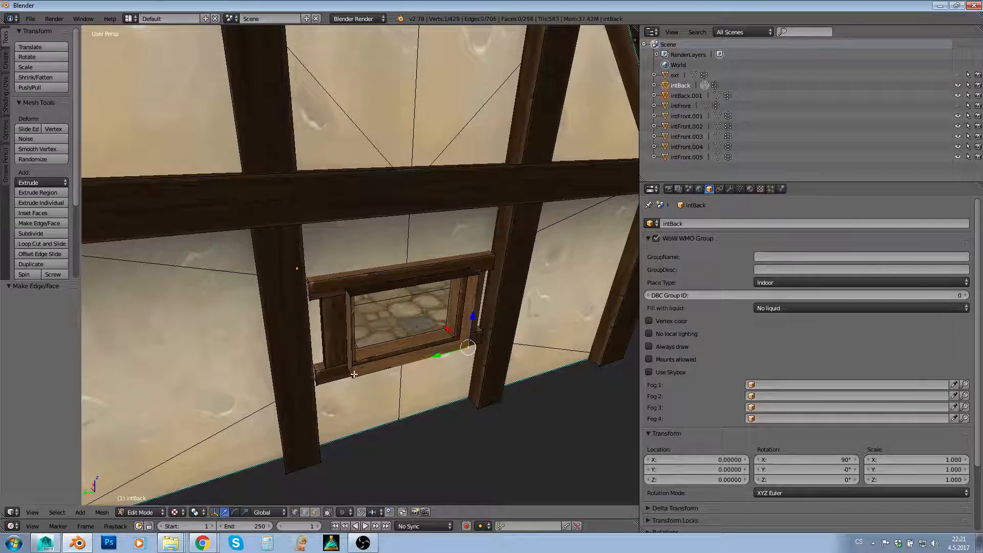
right_click(351, 368, "shift")
right_click(350, 296, "shift")
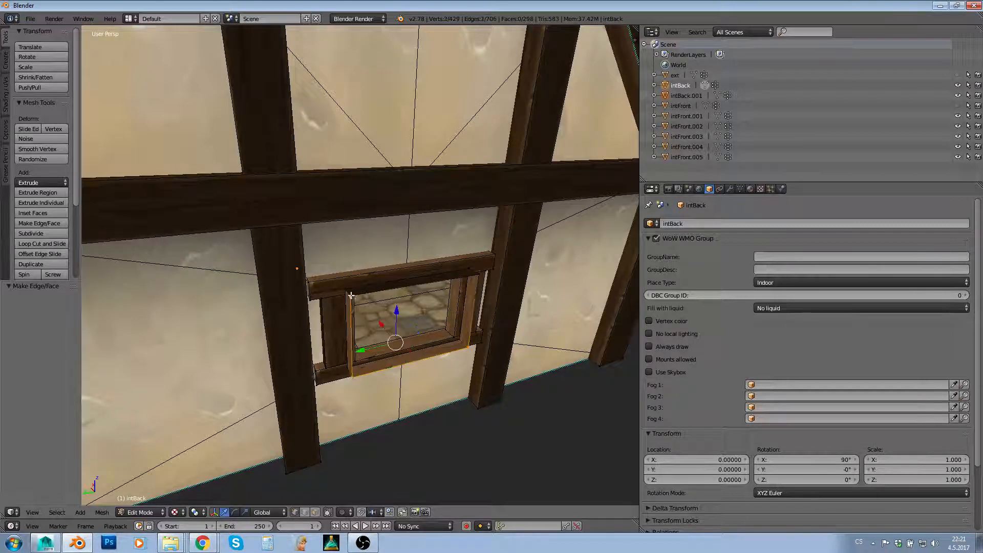
key("ctrl+l")
key("p")
left_click(487, 273)
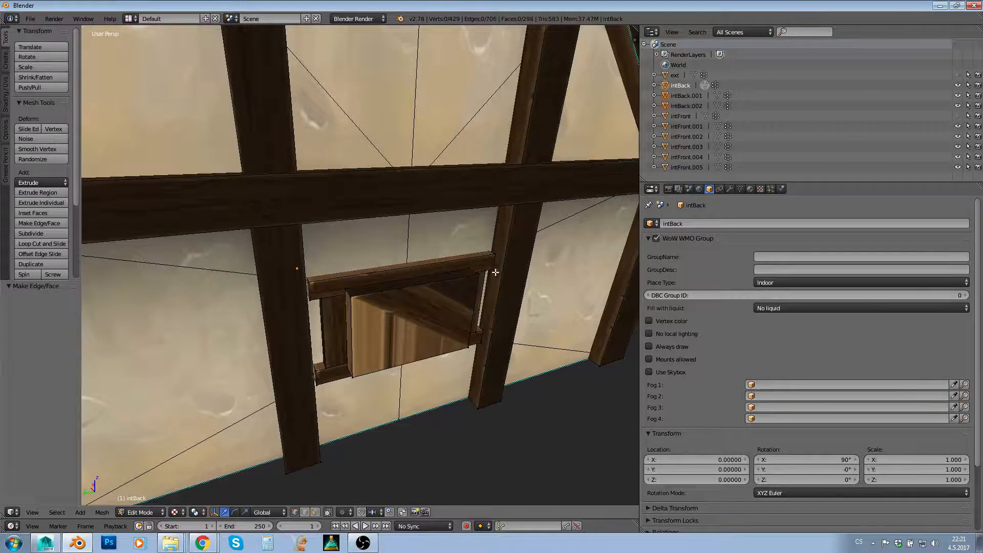
- Fill the window opening in intBack's side wall opposite the chimney, separate the face into its own object and return to Object Mode
middle_click_drag(495, 272, 325, 334)
right_click(324, 335)
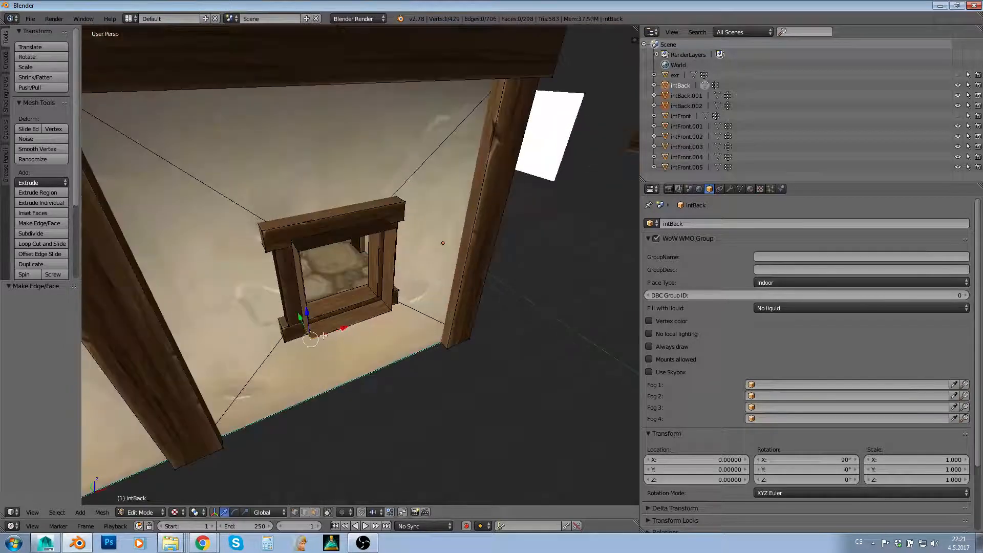
right_click(393, 310, "shift")
right_click(393, 228, "shift")
right_click(298, 250, "shift")
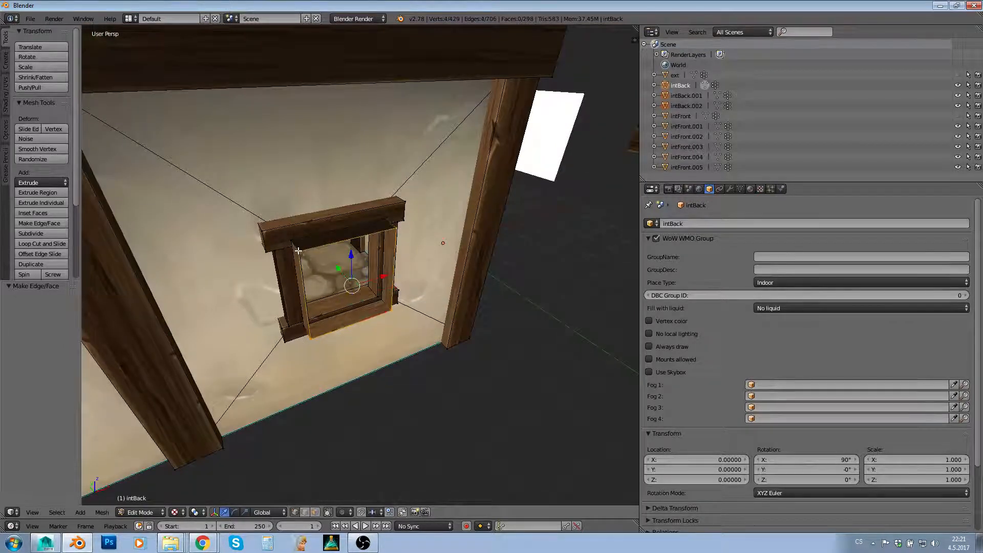
key("f")
key("p")
left_click(298, 251)
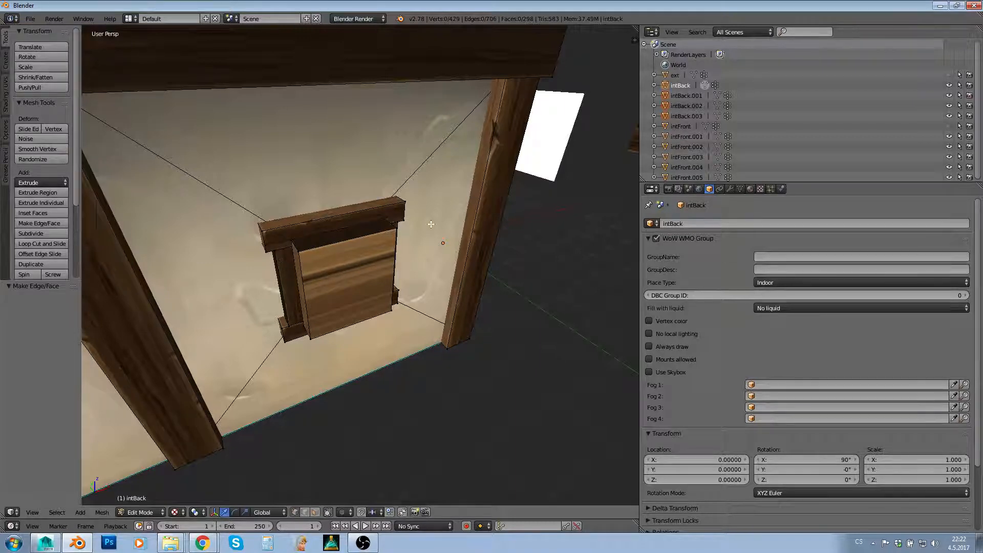
key("Tab")
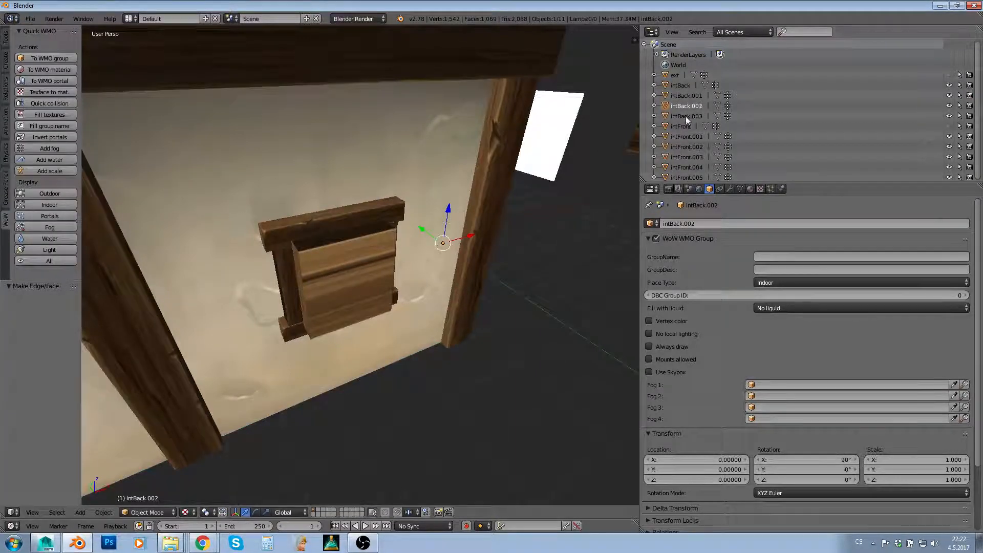
- Try moving an upper corner of the intBack.003 window face by -0.216 along X and 0.252 along Z, and undo both moves
right_click(349, 260)
middle_click_drag(348, 270, 366, 202)
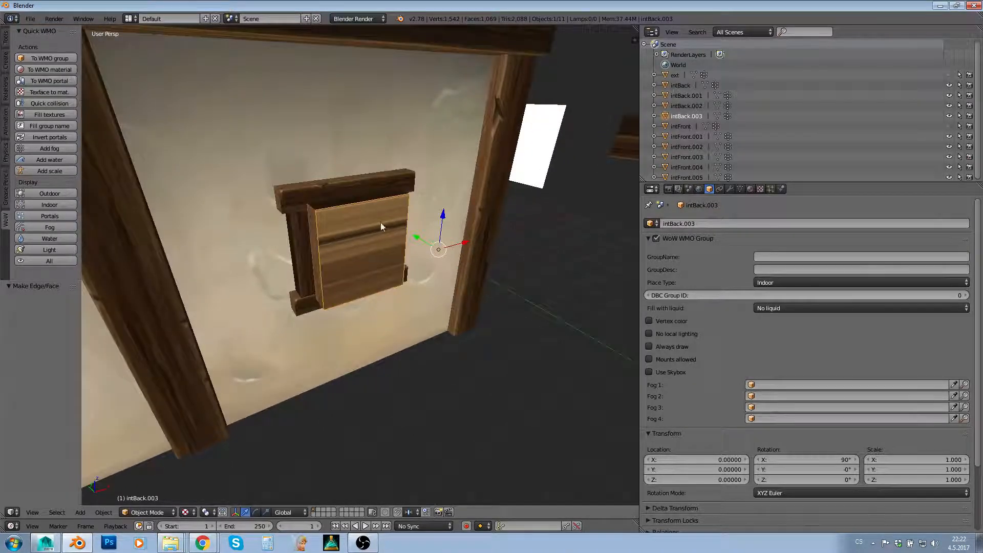
key("Tab")
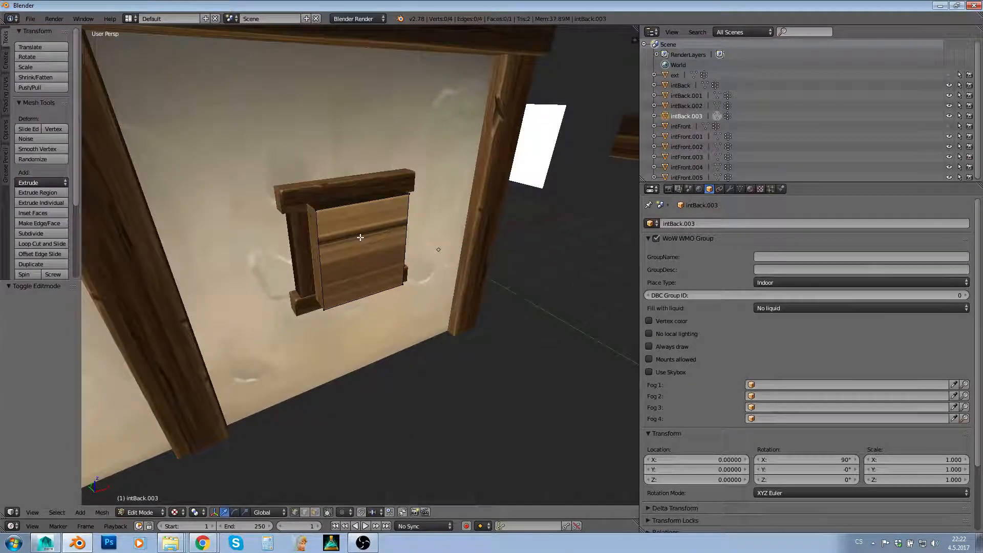
right_click(317, 212)
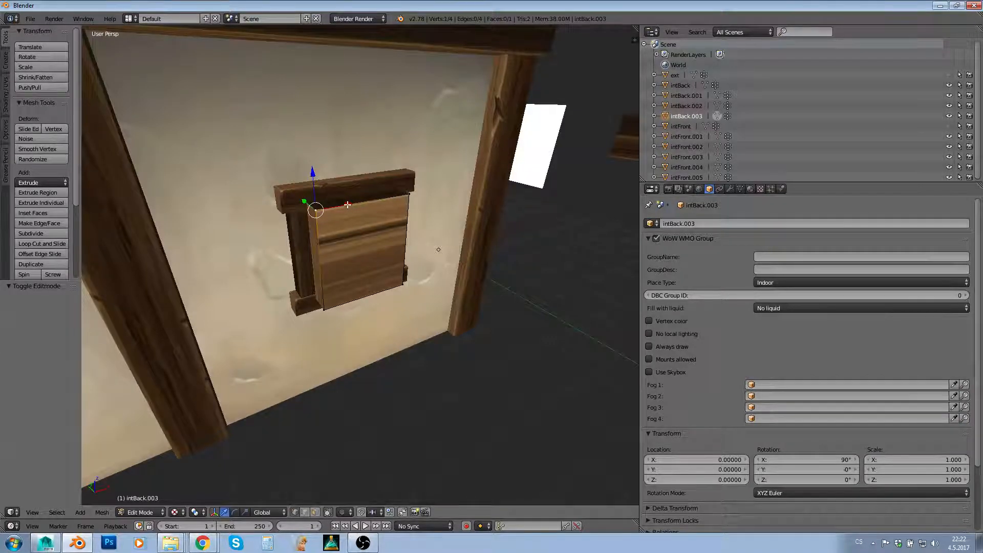
key("g")
key("x")
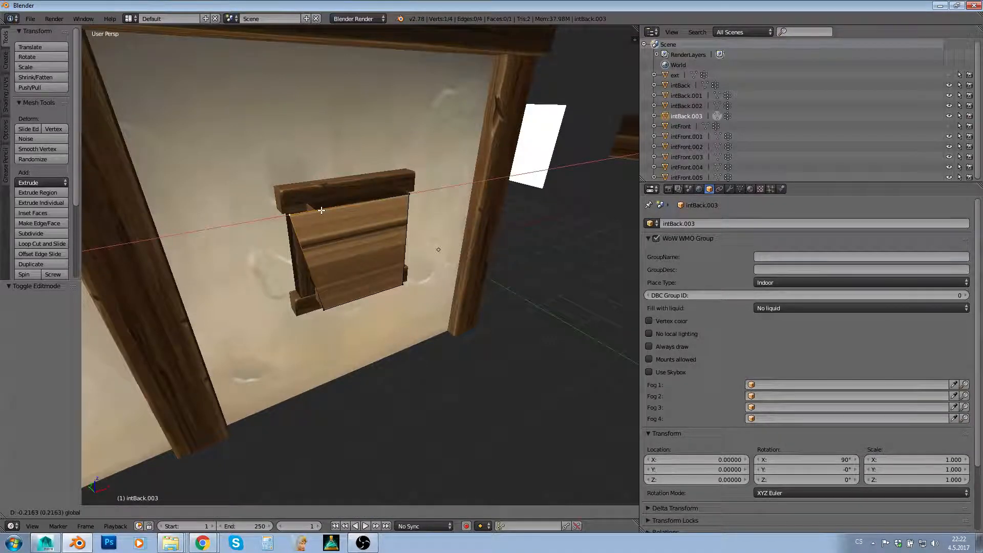
left_click(321, 209)
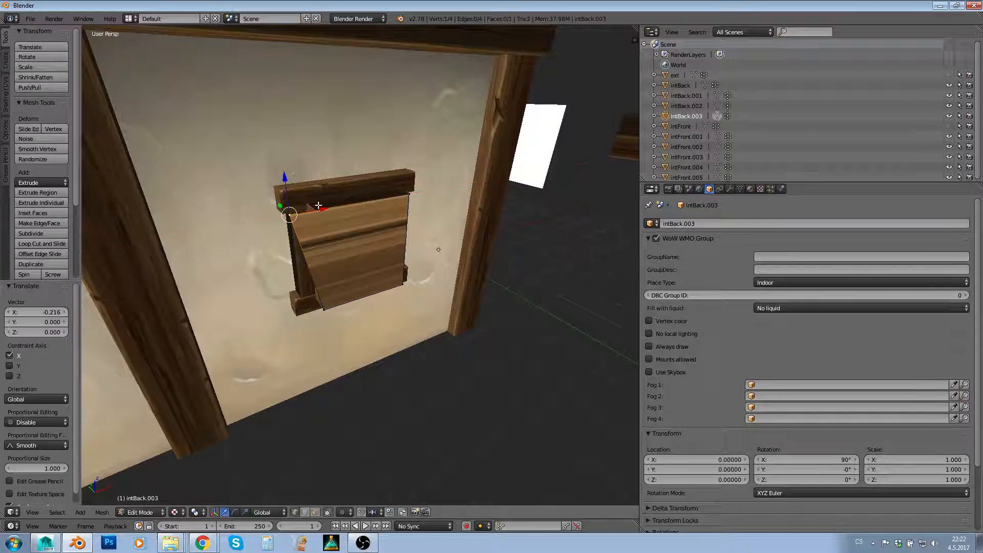
key("g")
key("z")
left_click(388, 192)
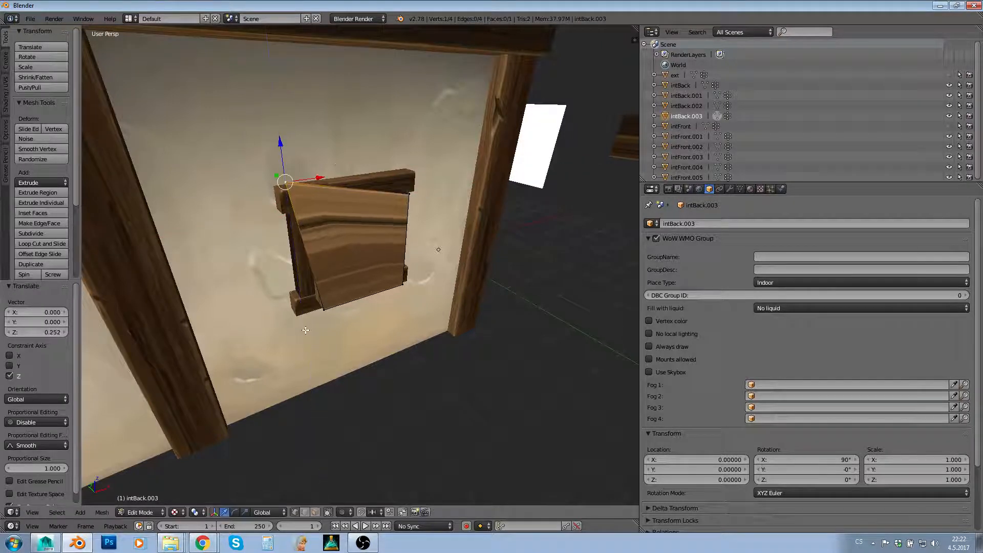
key("ctrl+z")
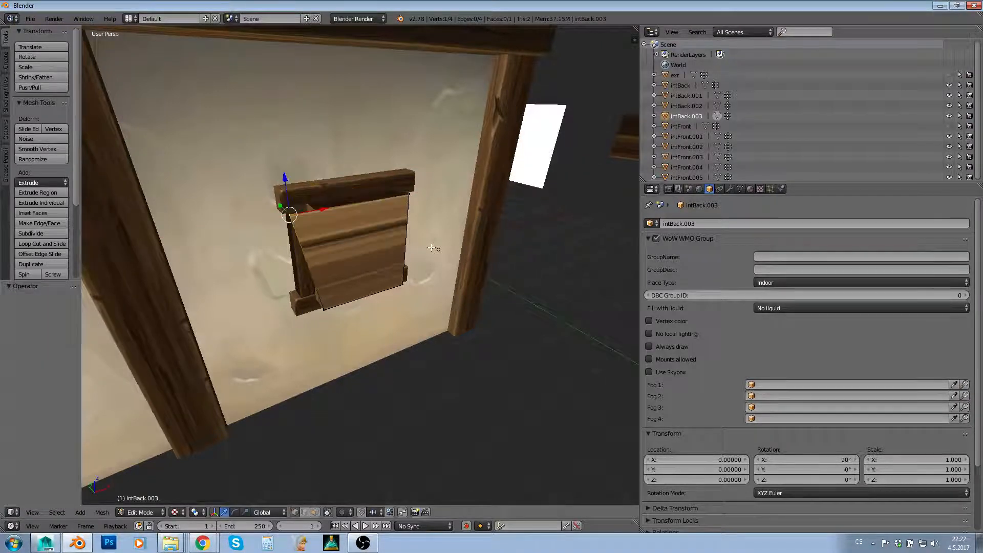
key("ctrl+z")
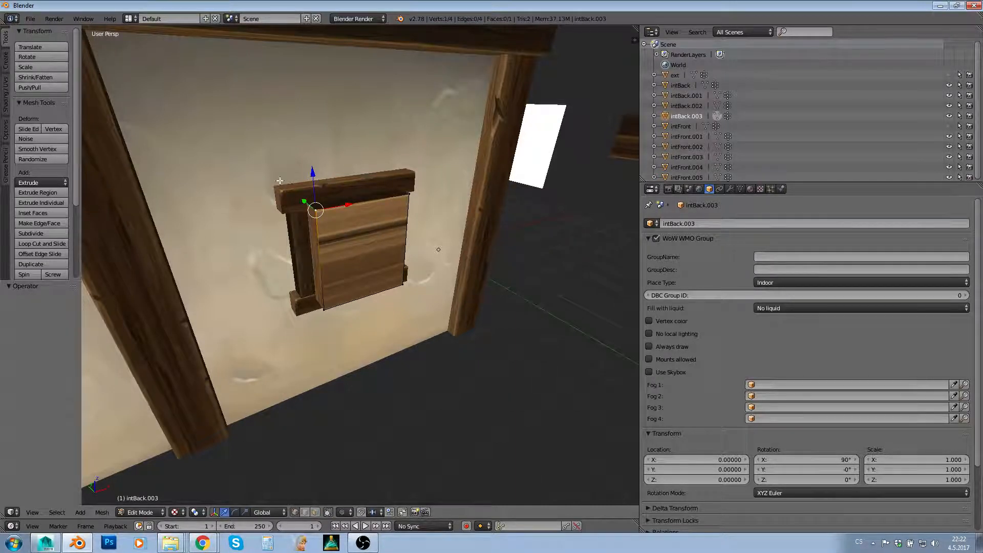
- Hide intBack, return to Object Mode, select all the separated door and window faces together and convert them to WMO portals
middle_click_drag(479, 232, 440, 164)
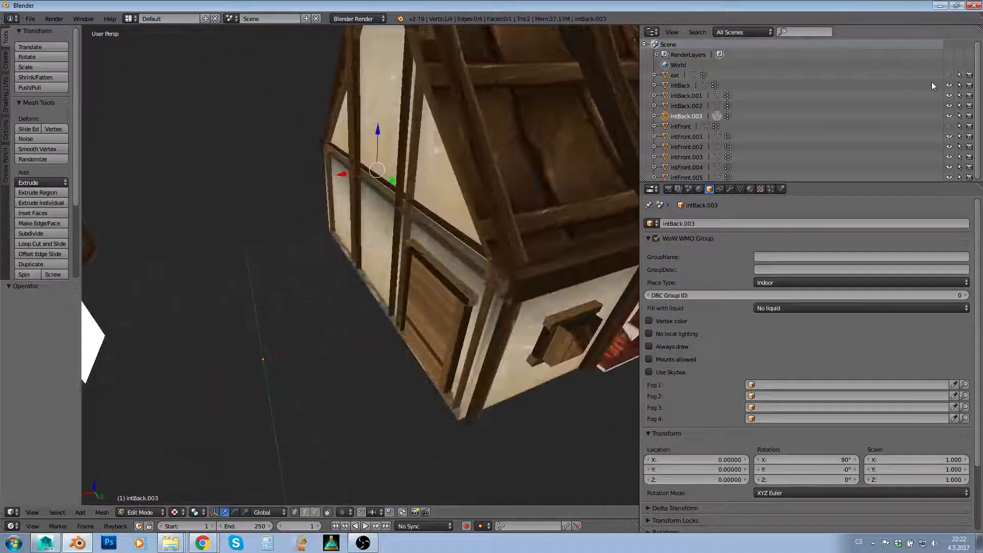
left_click(948, 85)
middle_click_drag(538, 128, 441, 153)
mouse_move(347, 141)
left_mouse_down("ctrl")
mouse_move(241, 428)
mouse_move(364, 136)
mouse_move(374, 143)
left_mouse_up("ctrl")
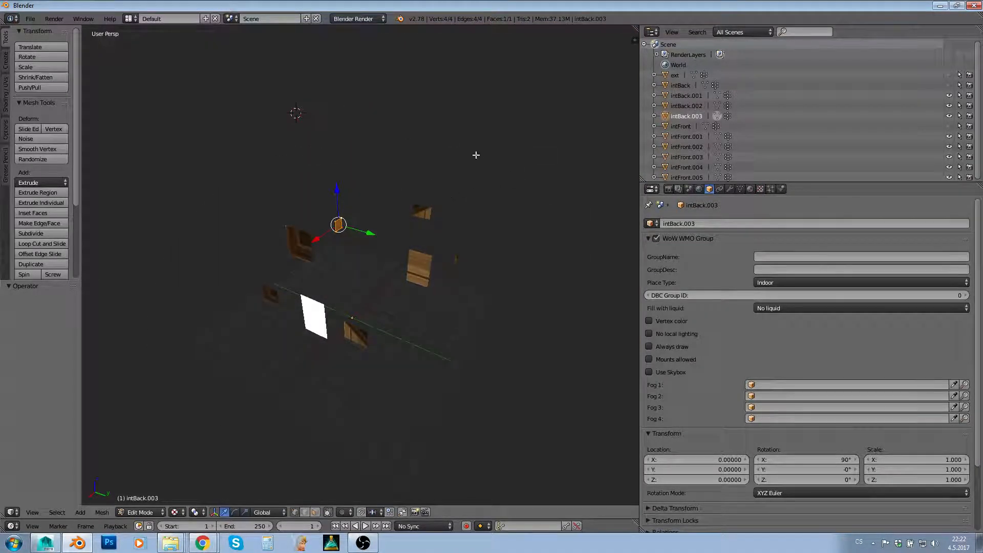
key("Tab")
mouse_move(296, 136)
left_mouse_down("ctrl")
mouse_move(301, 408)
mouse_move(330, 135)
left_mouse_up("ctrl")
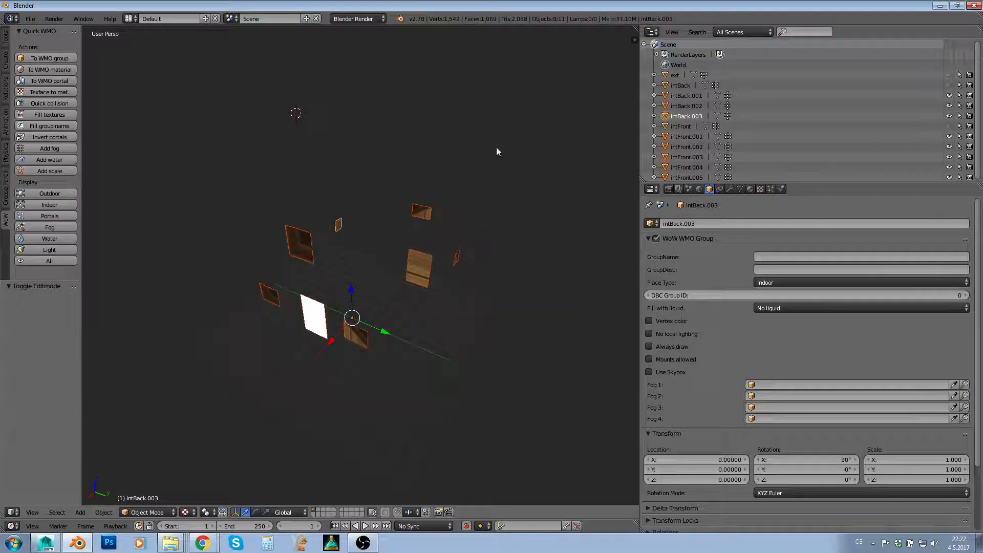
middle_click_drag(496, 151, 525, 137)
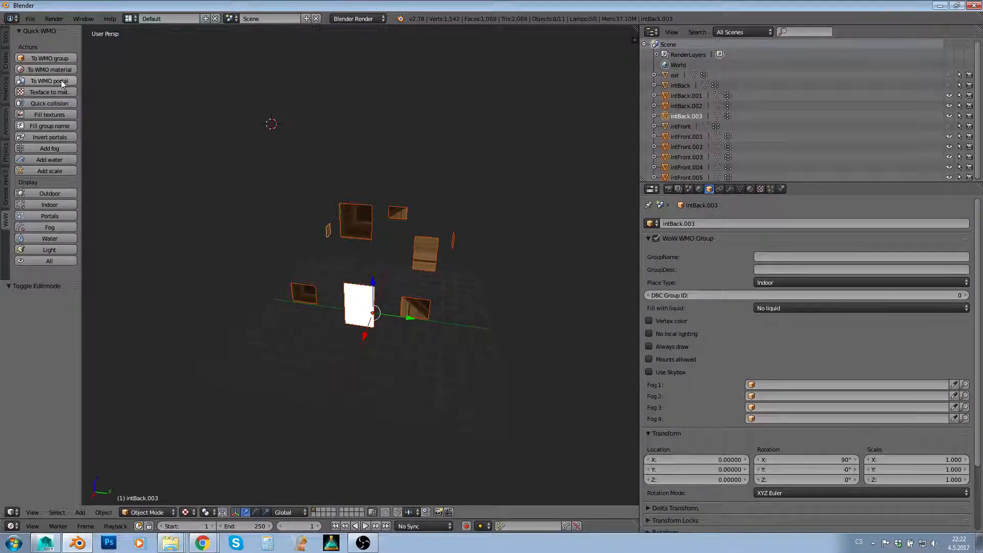
- Check the WoW object properties of each separated portal face and of the intBack, intFront and ext groups
left_click(684, 94)
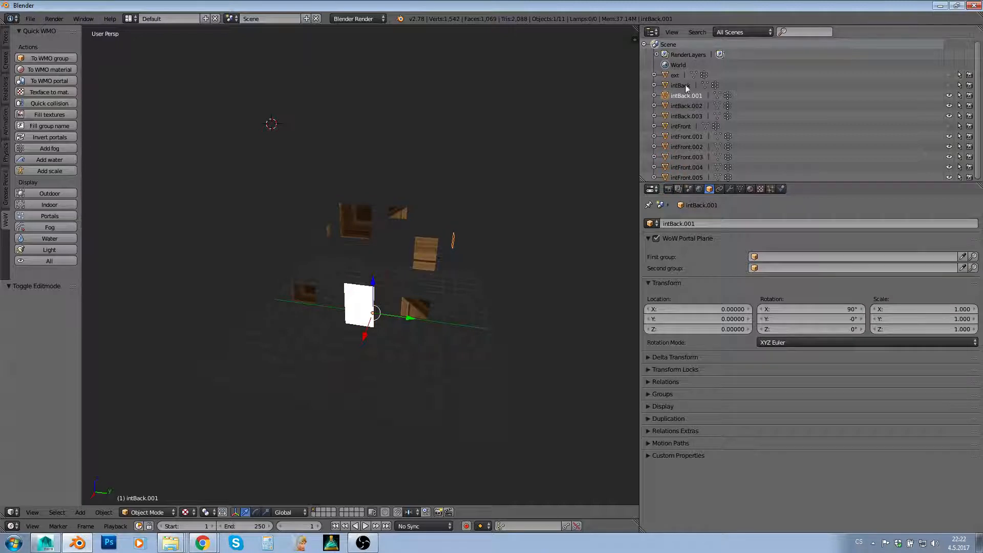
left_click(680, 85)
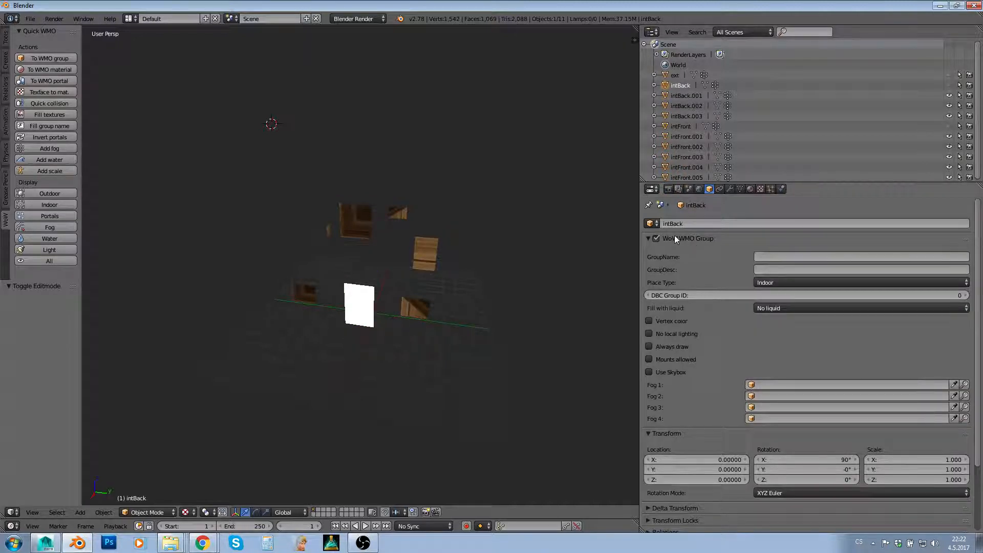
left_click(687, 96)
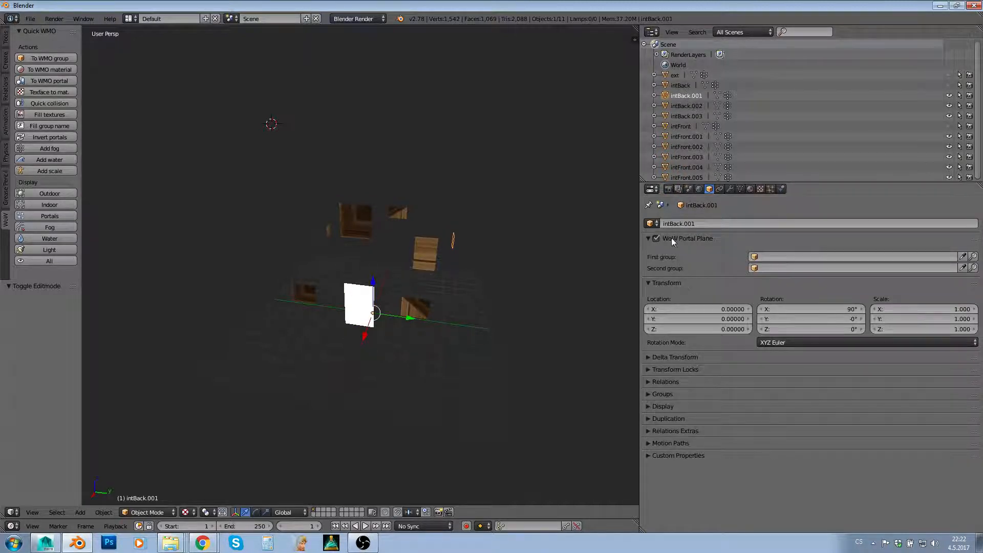
left_click(686, 106)
left_click(689, 116)
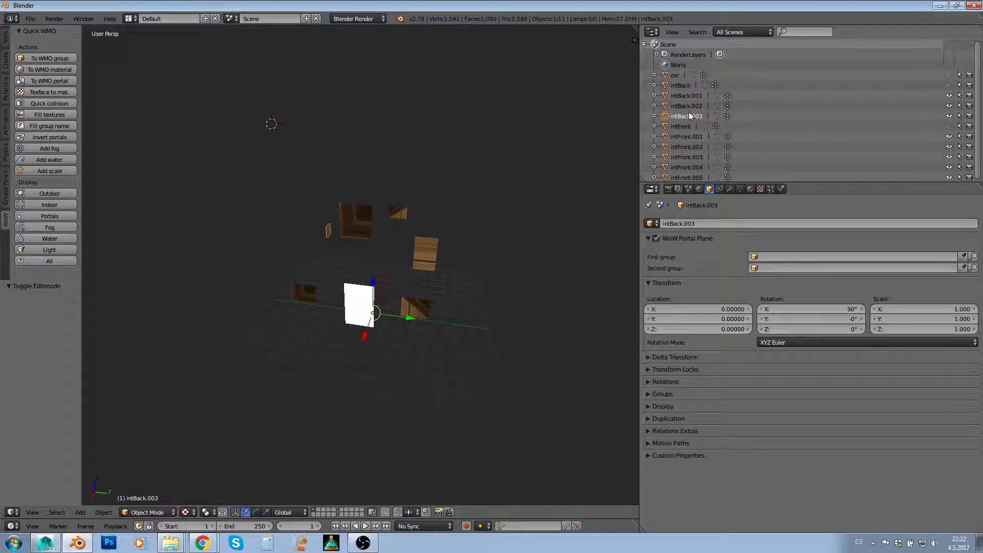
left_click(687, 95)
left_click(686, 105)
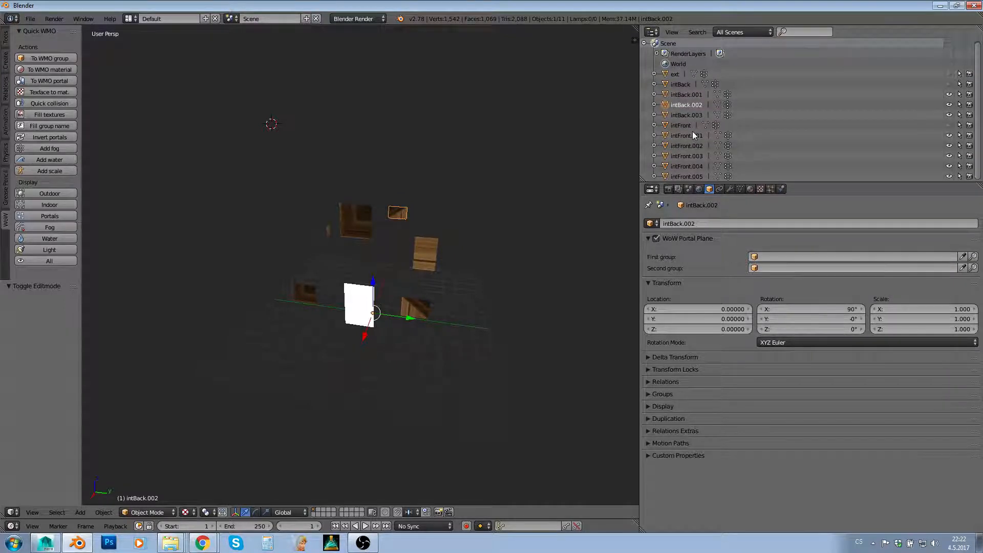
left_click(689, 135)
left_click(689, 146)
left_click(690, 155)
left_click(689, 166)
left_click(689, 176)
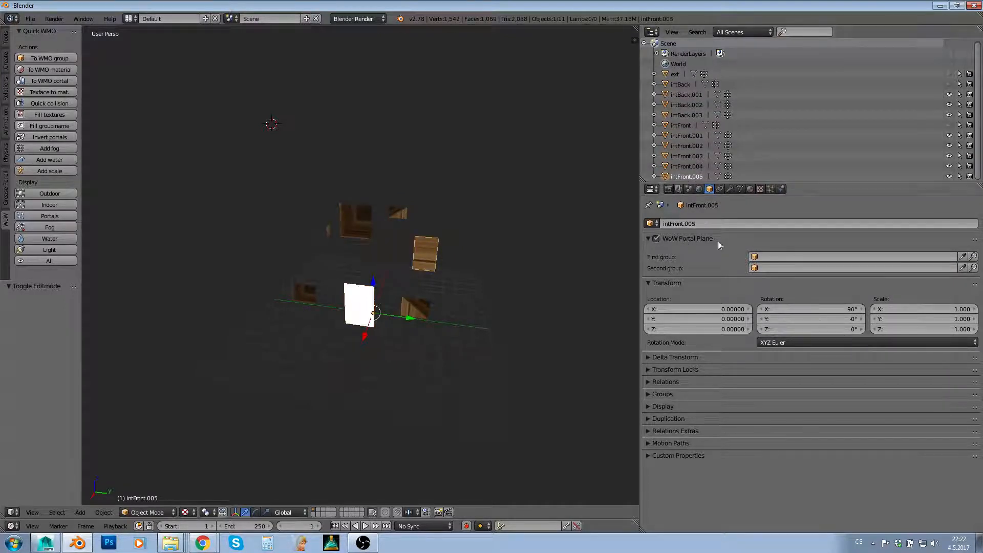
left_click(676, 125)
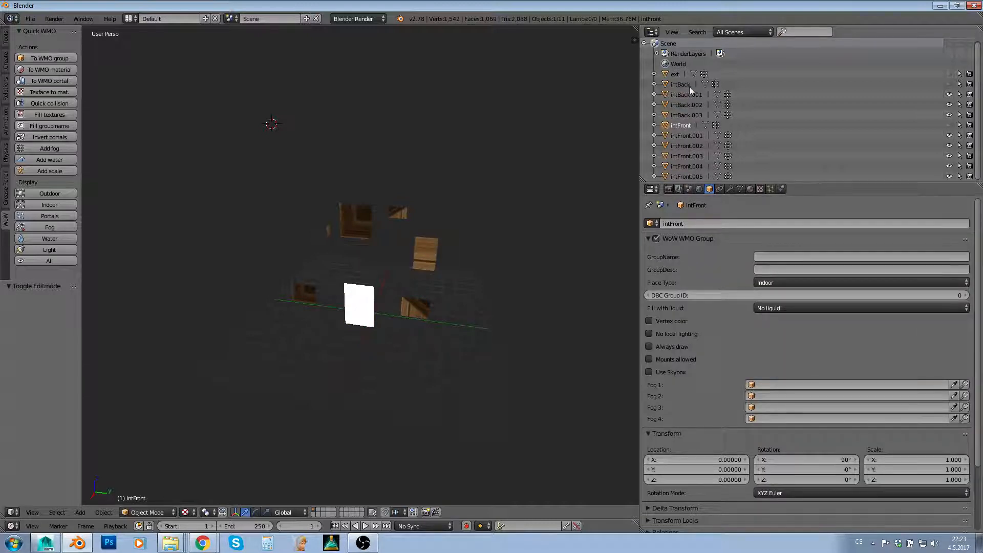
left_click(676, 74)
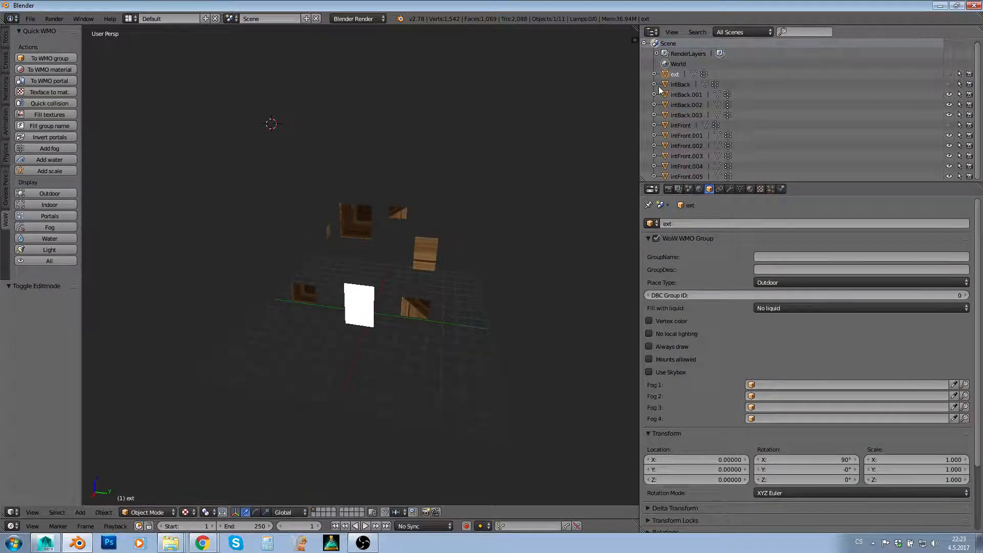
- Link the entrance door portal intFront.003 to intFront as its first group and ext as its second group
scroll(372, 173, "down", 1)
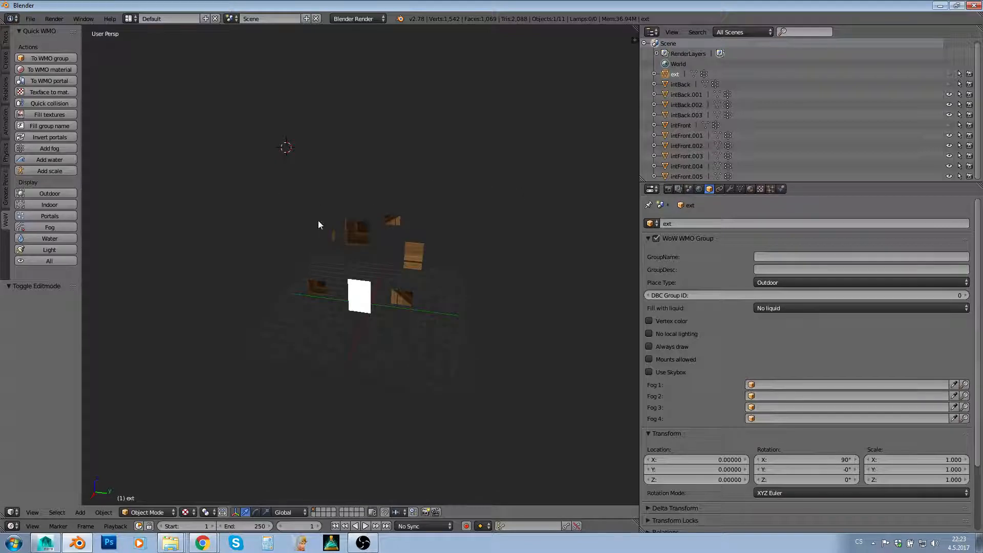
left_click(686, 95)
middle_click_drag(501, 125, 469, 138)
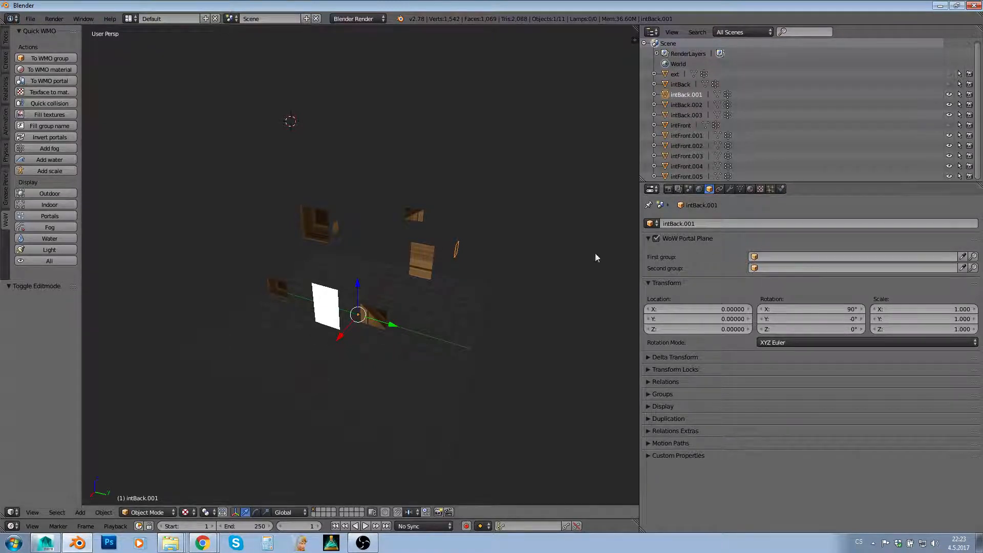
middle_click_drag(595, 253, 426, 266)
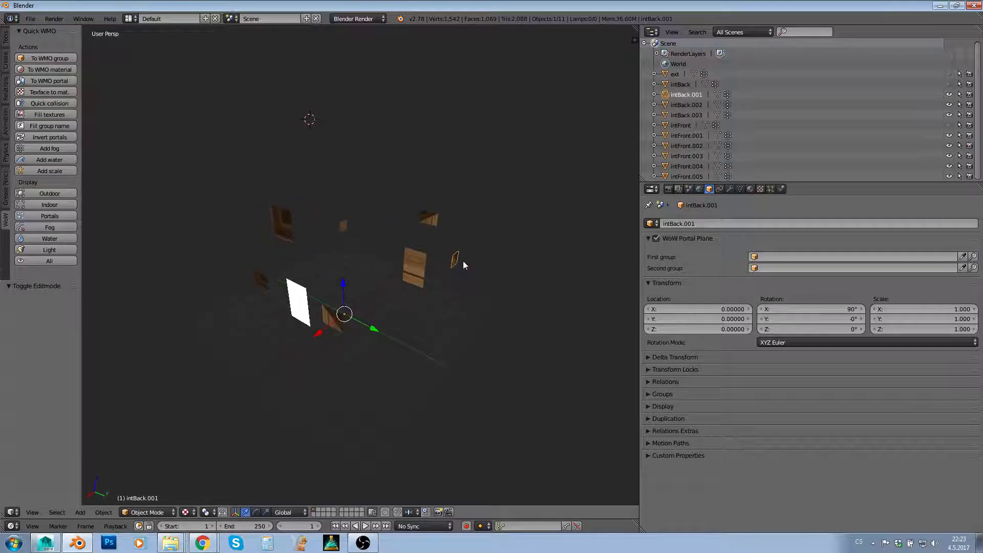
right_click(303, 306)
scroll(360, 284, "up", 4)
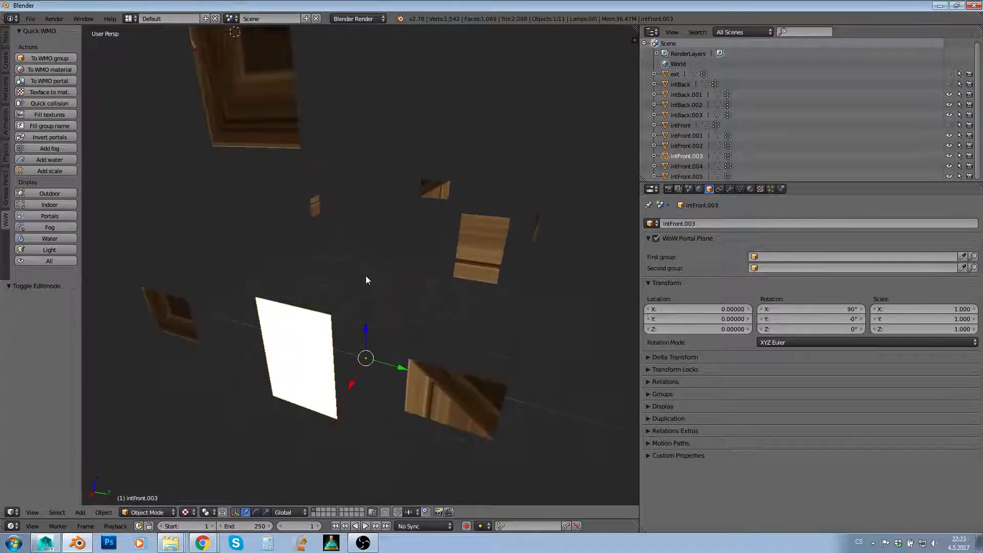
scroll(363, 284, "down", 3)
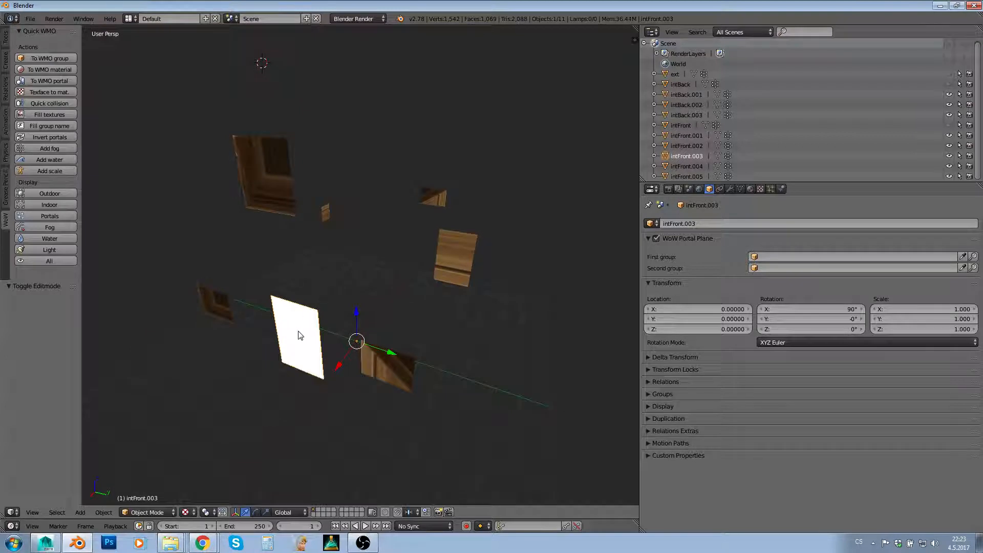
middle_click_drag(393, 309, 385, 310)
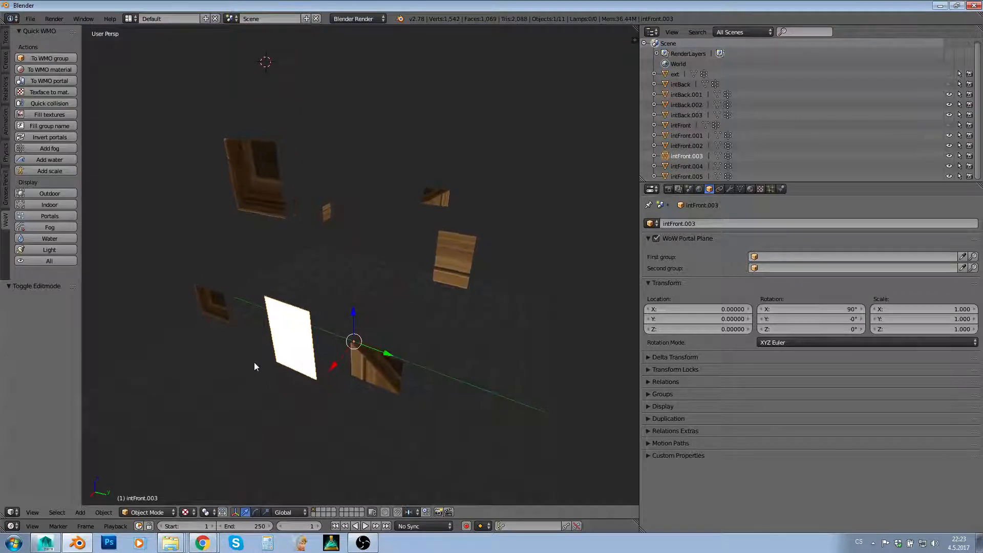
middle_click_drag(327, 300, 377, 283)
left_click(778, 256)
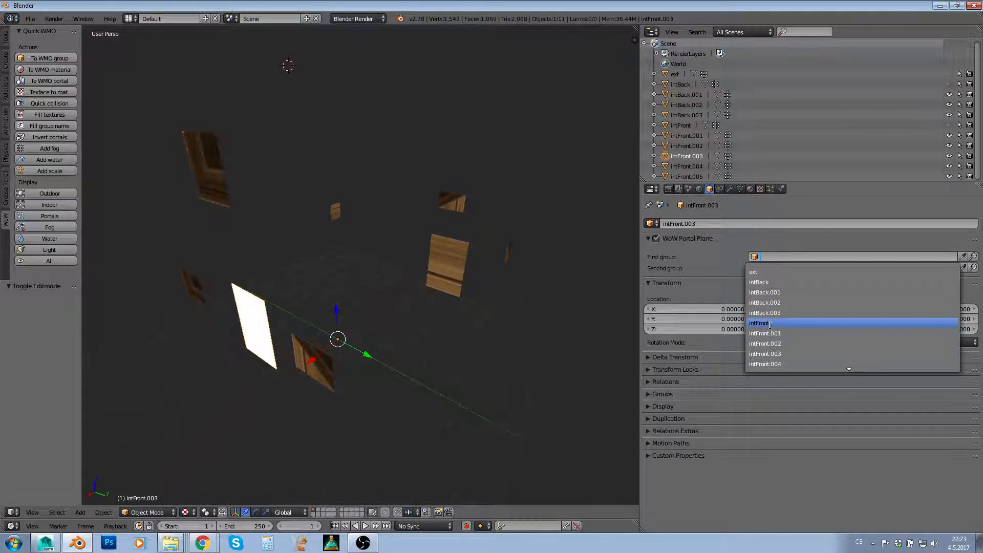
left_click(772, 323)
left_click(778, 267)
left_click(763, 282)
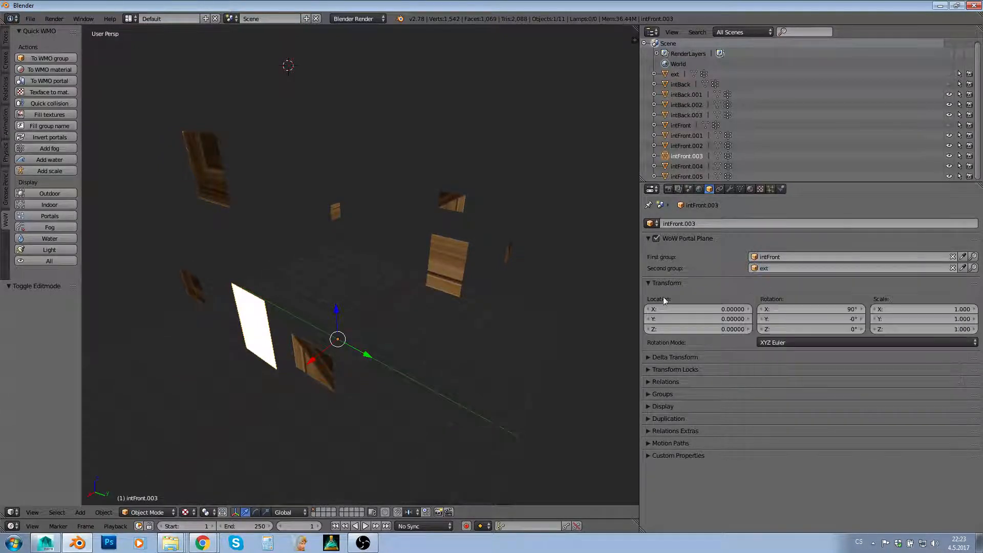
- Link the front window portal intFront.004 to intFront as first group and ext as second group
left_click(313, 365)
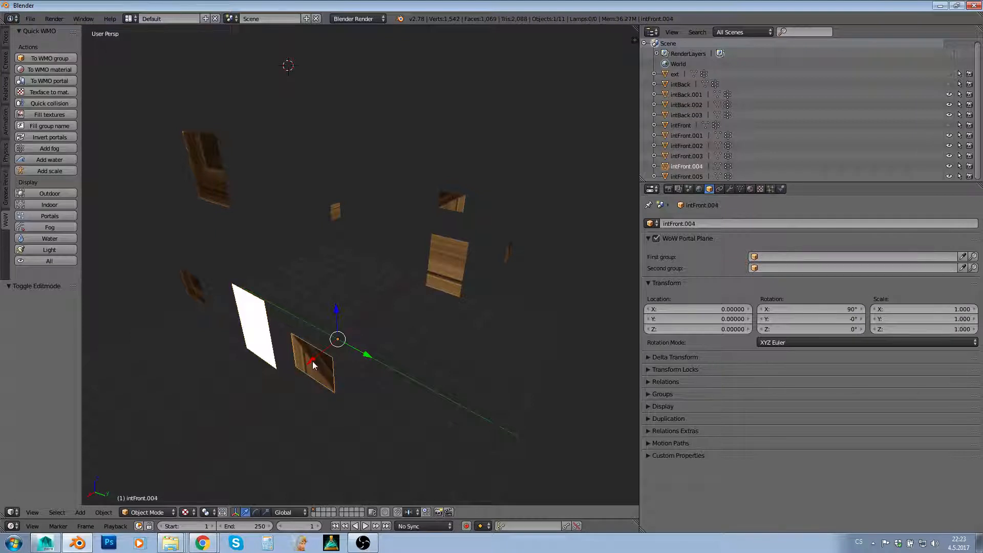
left_click(770, 257)
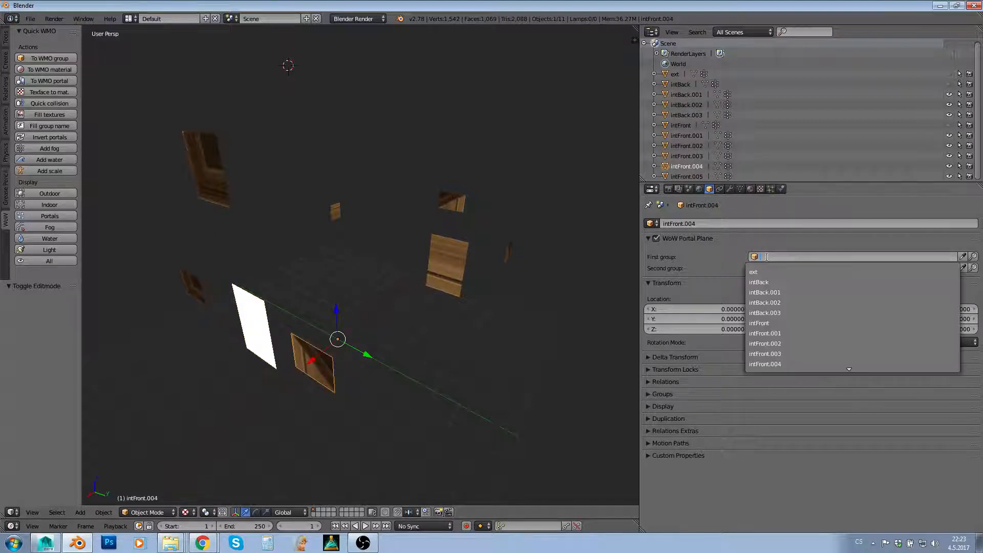
left_click(773, 322)
left_click(772, 268)
left_click(765, 282)
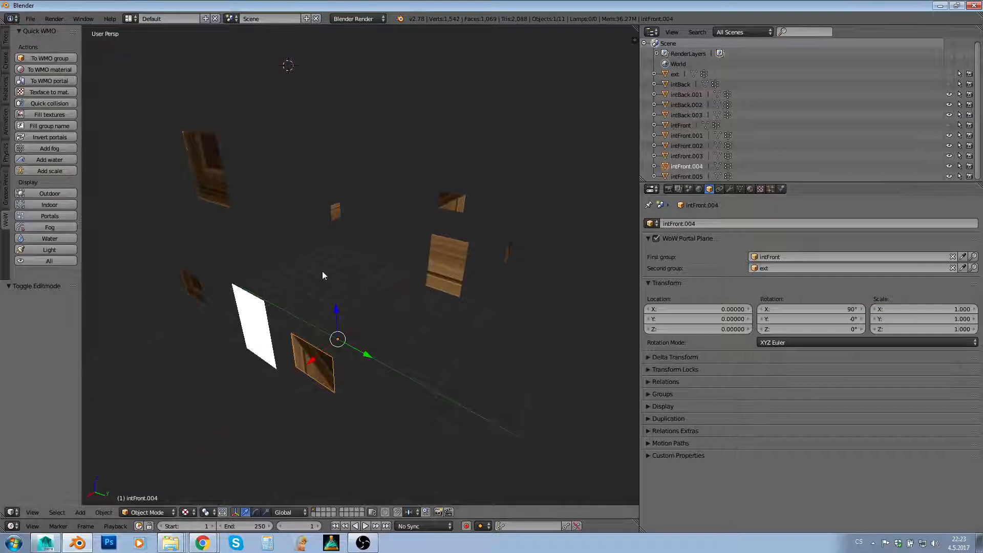
- Assign intFront as first group and ext as second group on the front window portal intFront.002
left_click(199, 284)
left_click(768, 256)
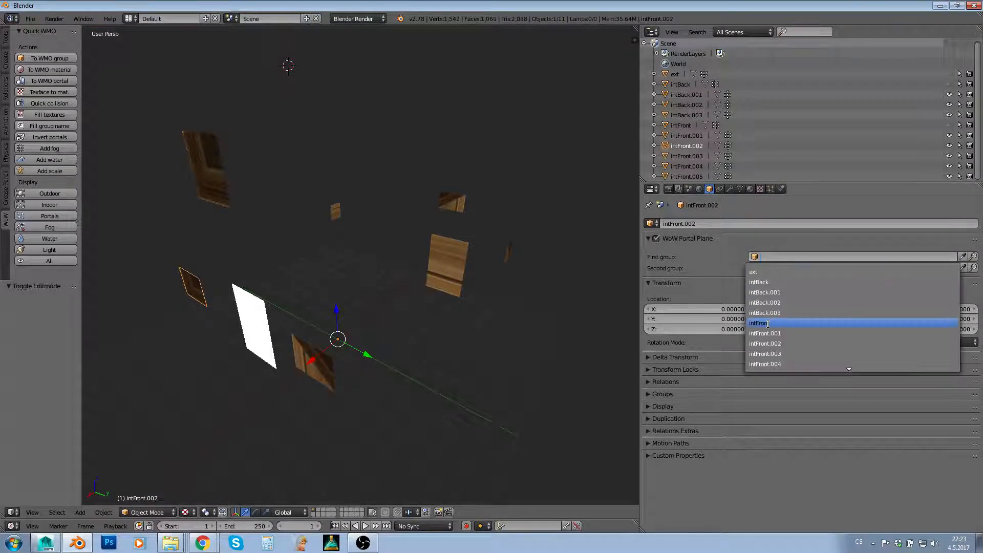
left_click(768, 324)
left_click(772, 267)
left_click(772, 282)
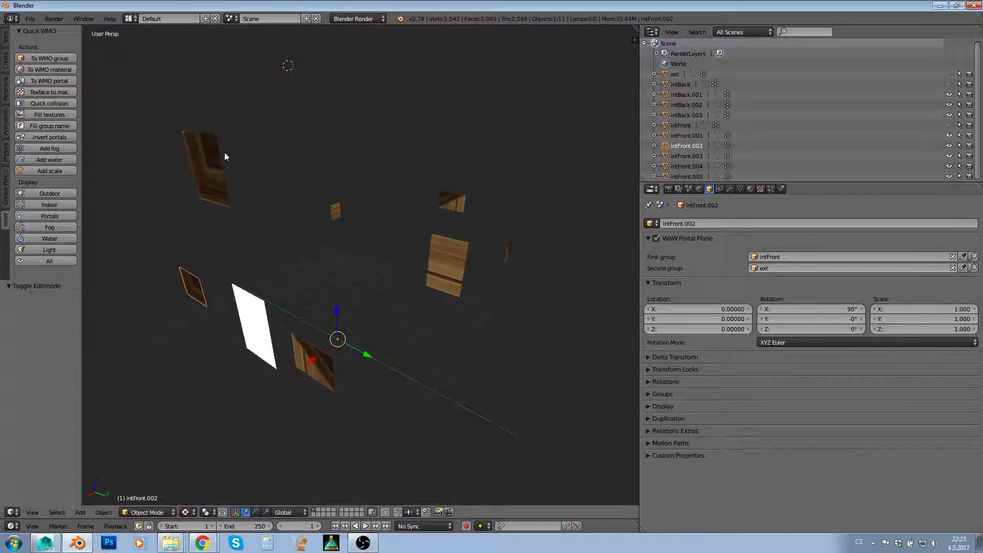
- Set the upper front window portal intFront.001 to connect first group intFront with second group ext
left_click(224, 152)
left_click(774, 256)
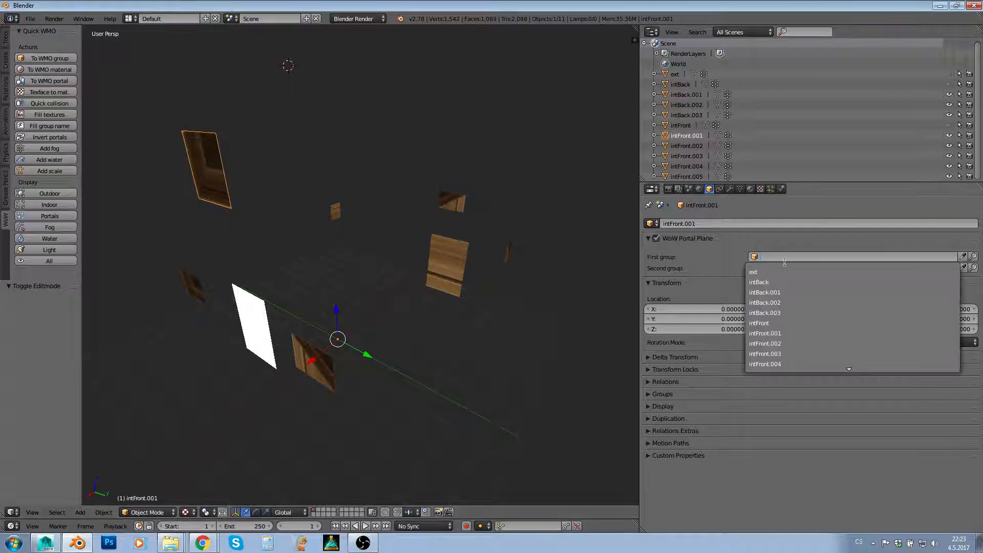
left_click(763, 323)
left_click(767, 267)
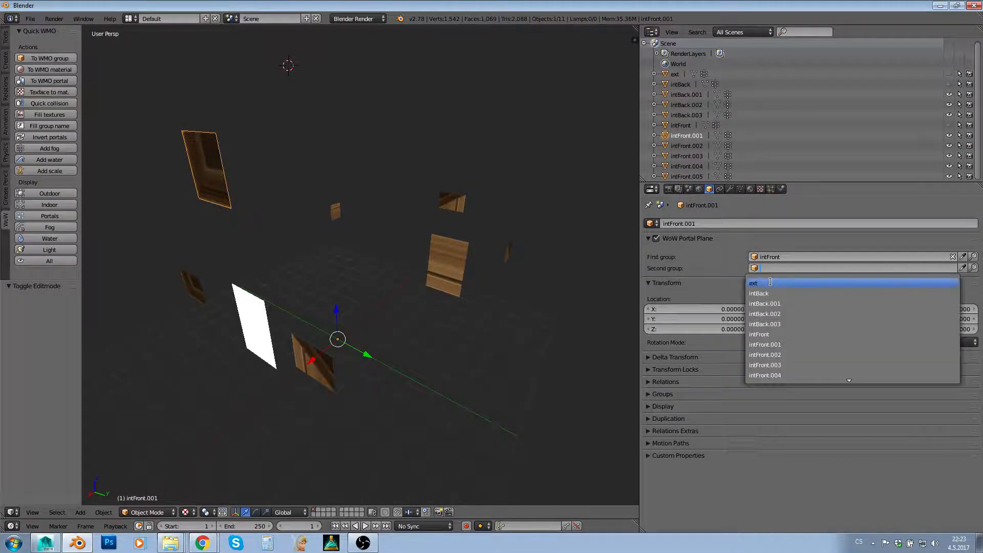
left_click(764, 283)
- Link the inner doorway portal intFront.005 to intBack as first group and intFront as second group
left_click(446, 259)
middle_click_drag(446, 259, 431, 280)
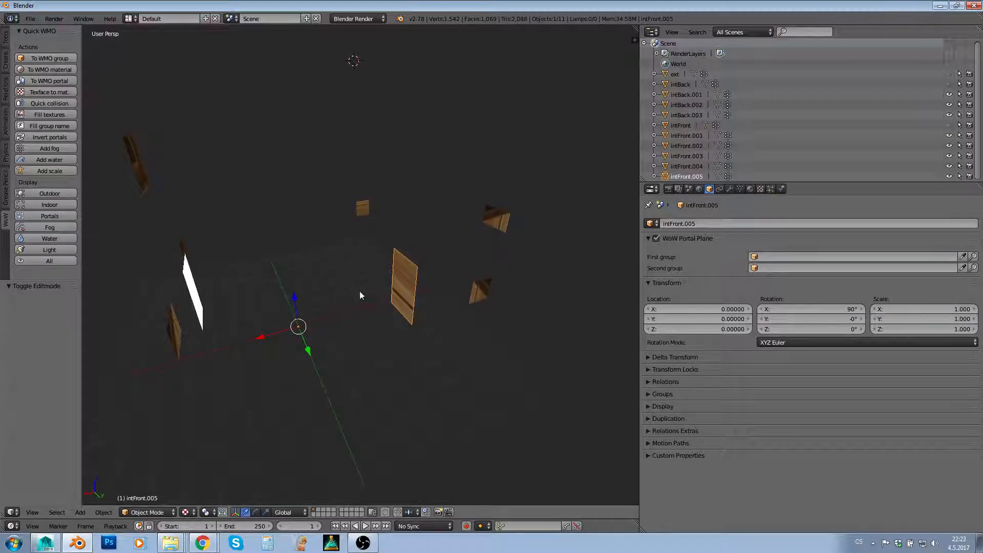
left_click(794, 257)
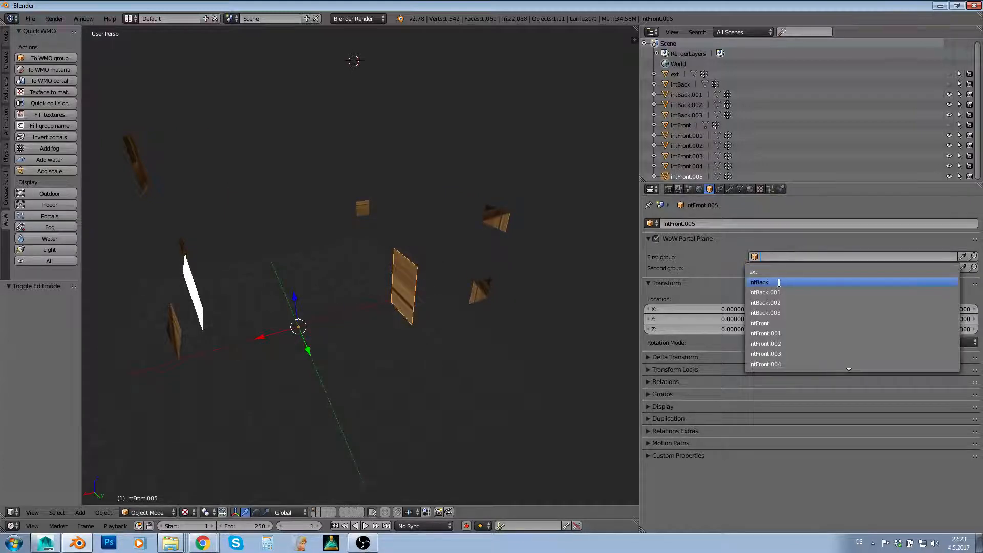
left_click(780, 282)
left_click(772, 268)
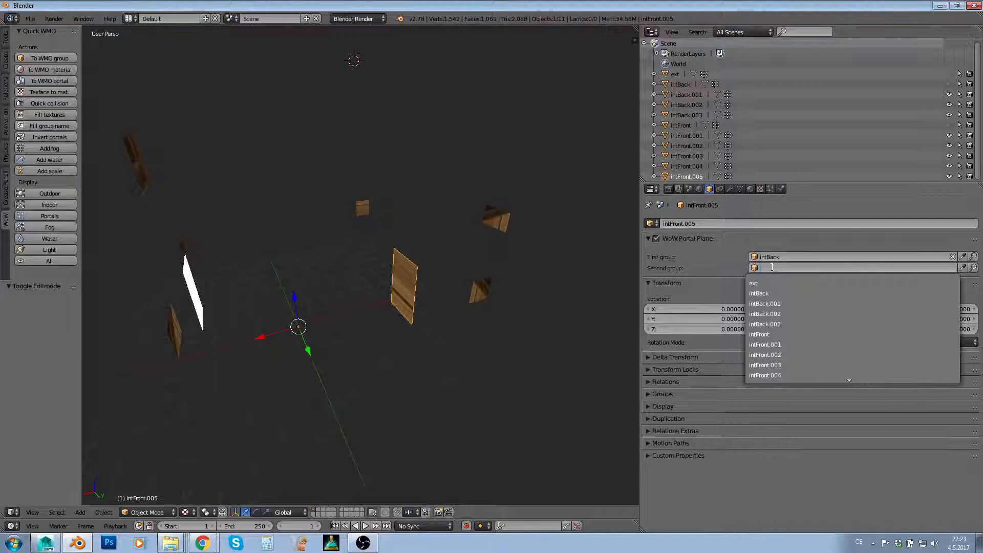
left_click(760, 334)
middle_click_drag(460, 286, 425, 293)
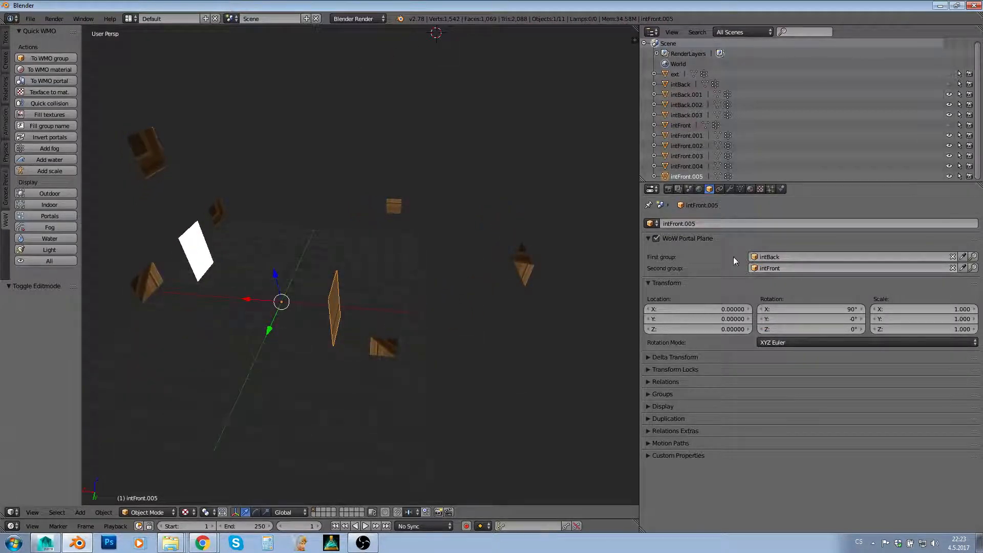
- Link the window portal intBack.001 to intBack as first group and ext as second group
right_click(396, 335)
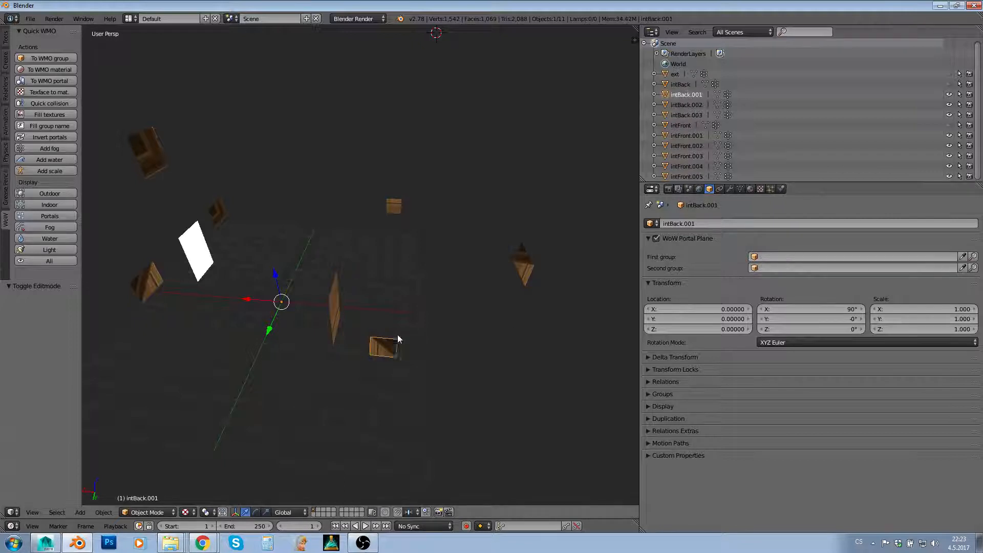
left_click(770, 257)
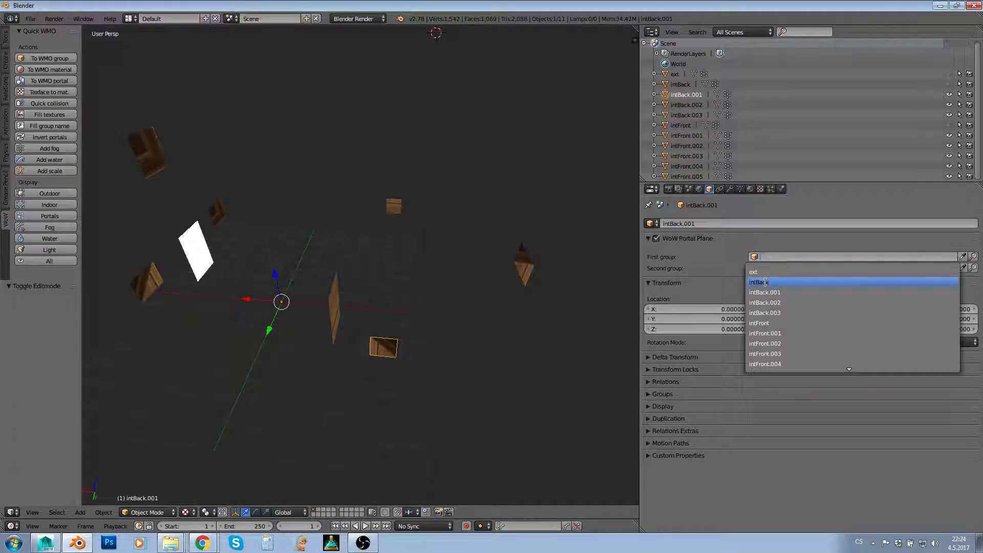
left_click(765, 282)
left_click(767, 268)
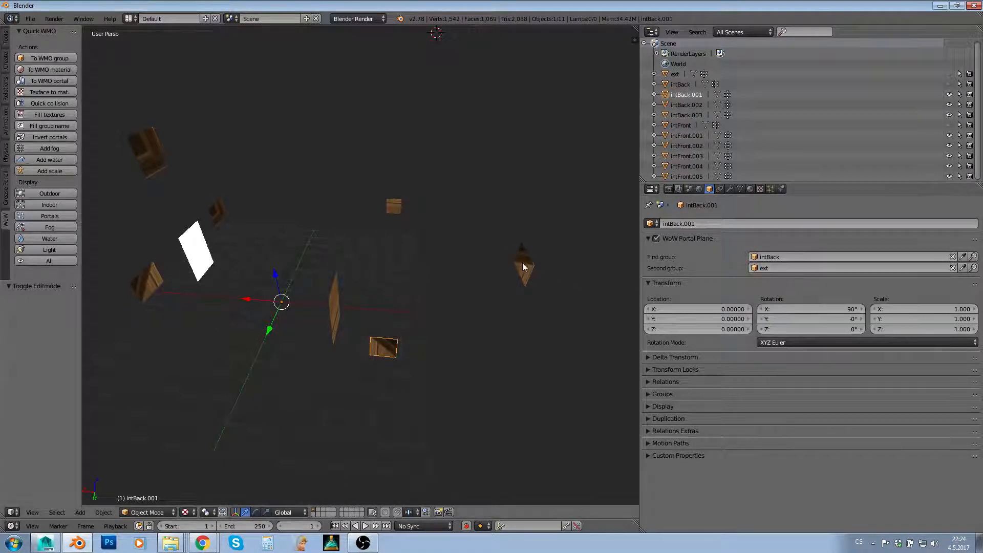
- Set the window portal intBack.002 to connect first group intBack with second group ext
right_click(523, 262)
left_click(768, 268)
left_click(767, 282)
left_click(767, 268)
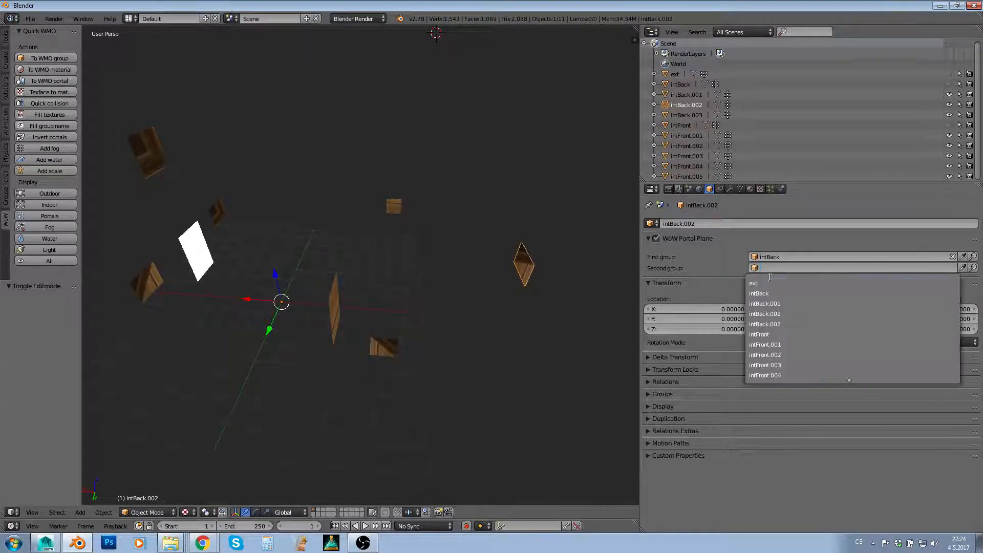
- Assign intBack as first group and ext as second group on the window portal intBack.003
right_click(396, 207)
left_click(767, 257)
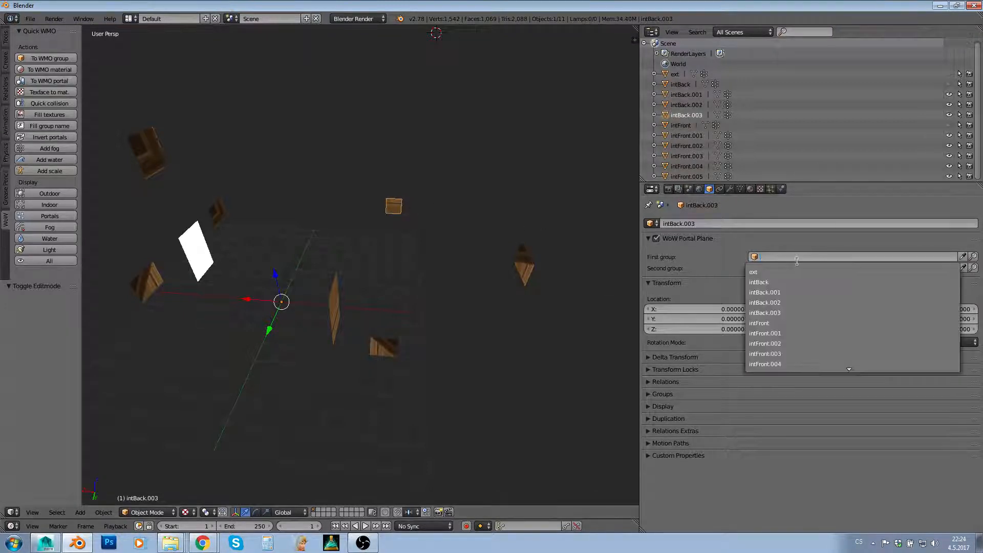
left_click(765, 282)
left_click(765, 268)
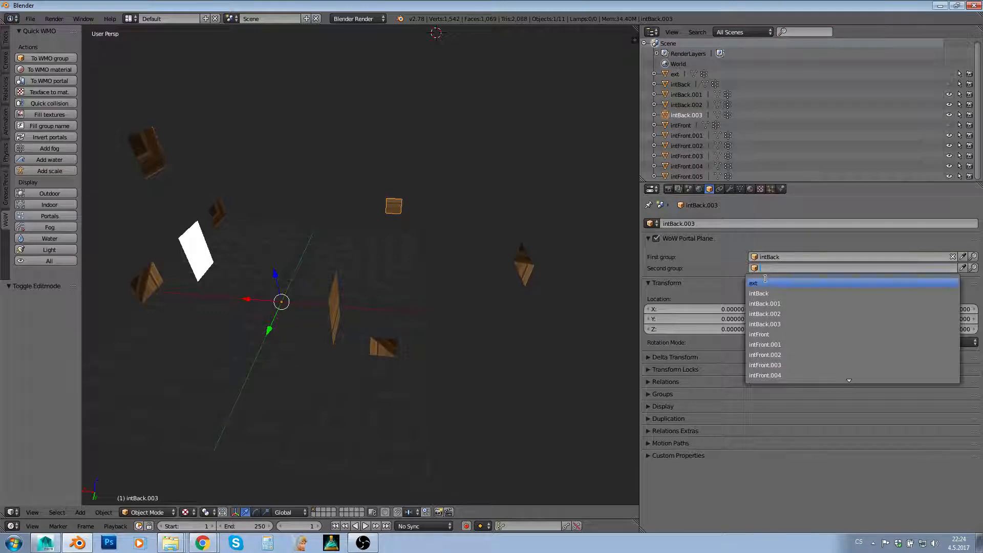
left_click(753, 283)
- Check the first and second group assignments of the intBack and intFront window and door portals
right_click(532, 265)
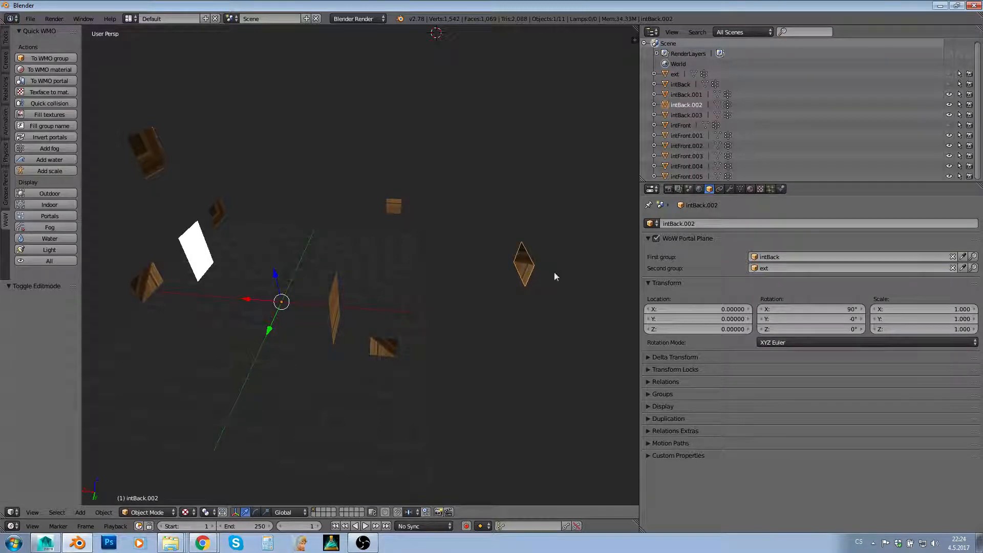
right_click(385, 342)
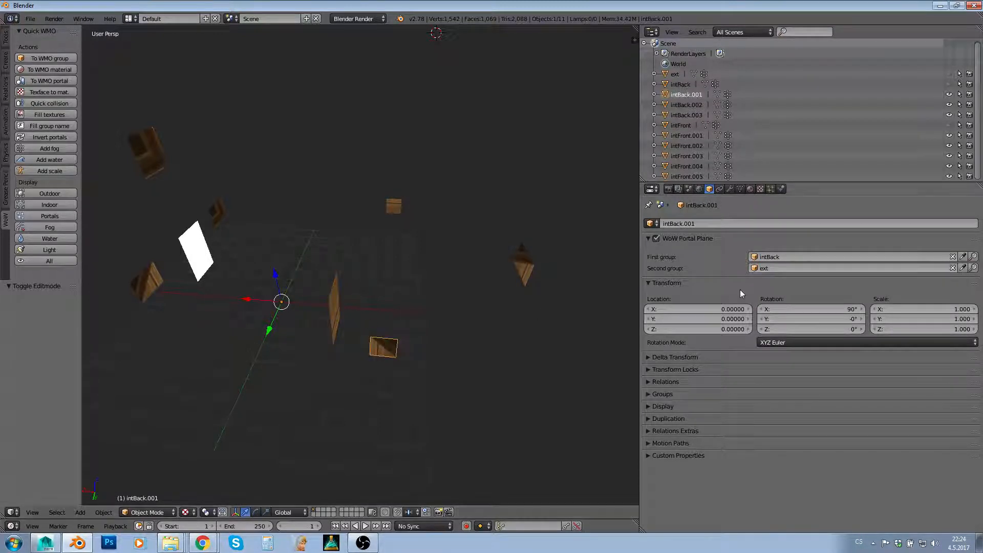
right_click(201, 256)
right_click(144, 281)
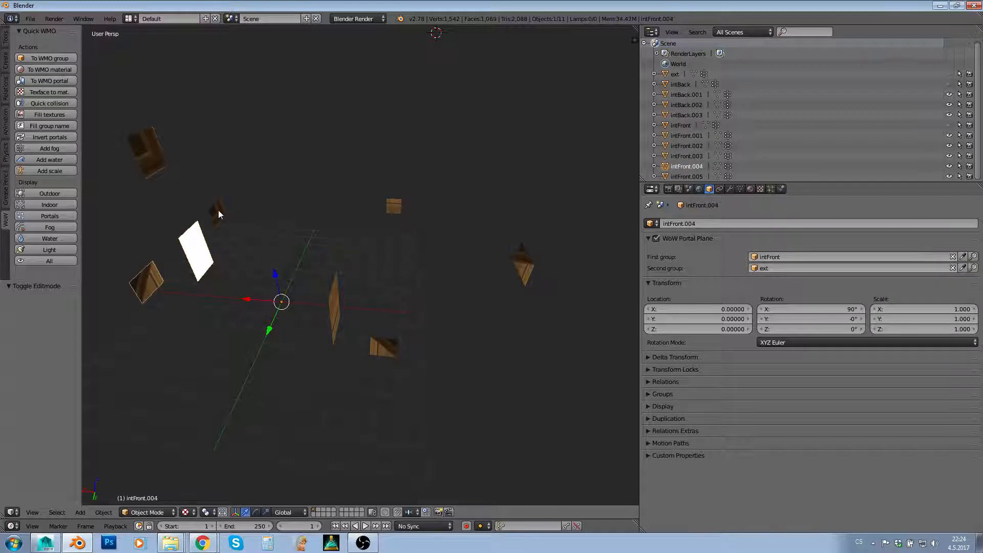
right_click(151, 154)
right_click(152, 154)
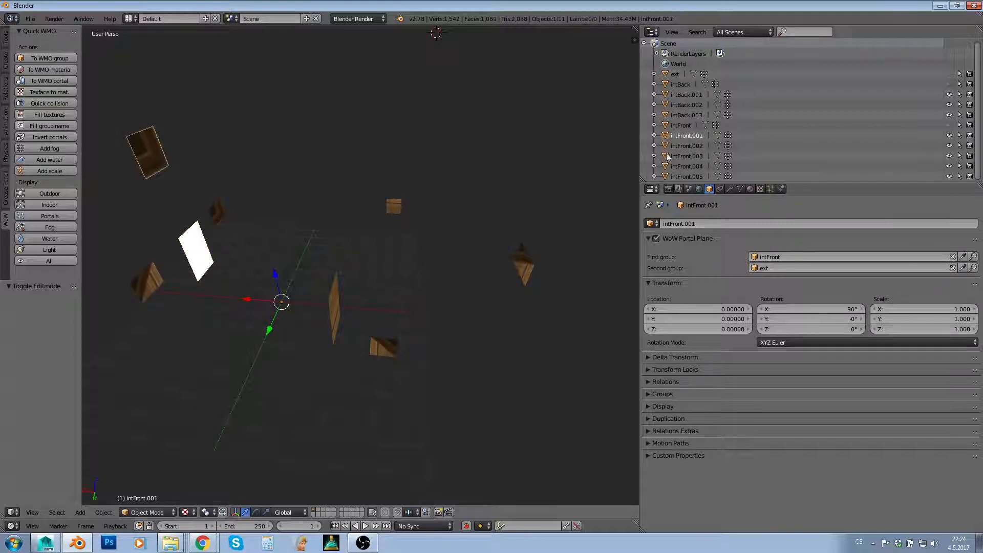
- Unhide the ext, intBack and intFront groups and select the house exterior
left_click(950, 74)
left_click(950, 84)
left_click(950, 125)
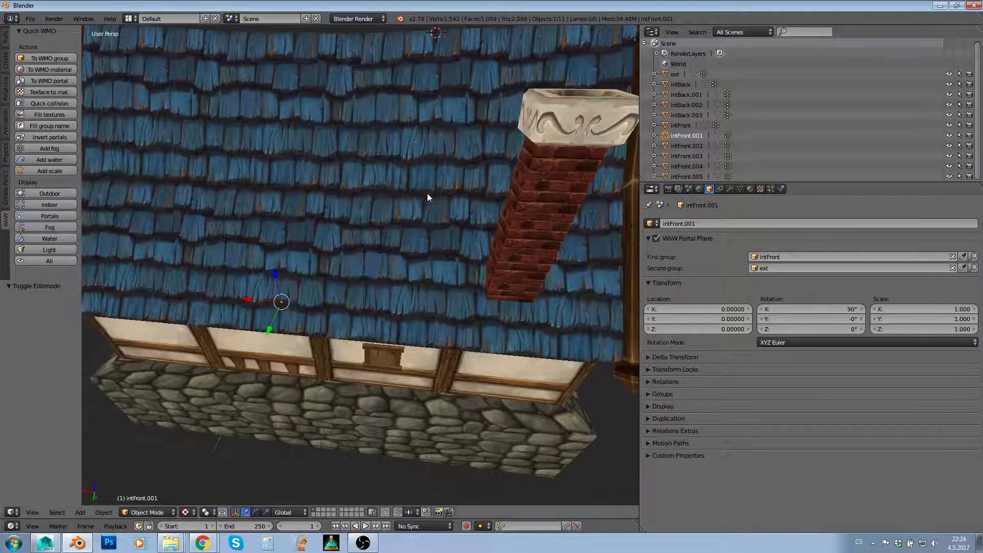
scroll(425, 193, "down", 6)
mouse_move(425, 193)
middle_mouse_down()
mouse_move(319, 213)
mouse_move(418, 189)
middle_mouse_up()
right_click(448, 254)
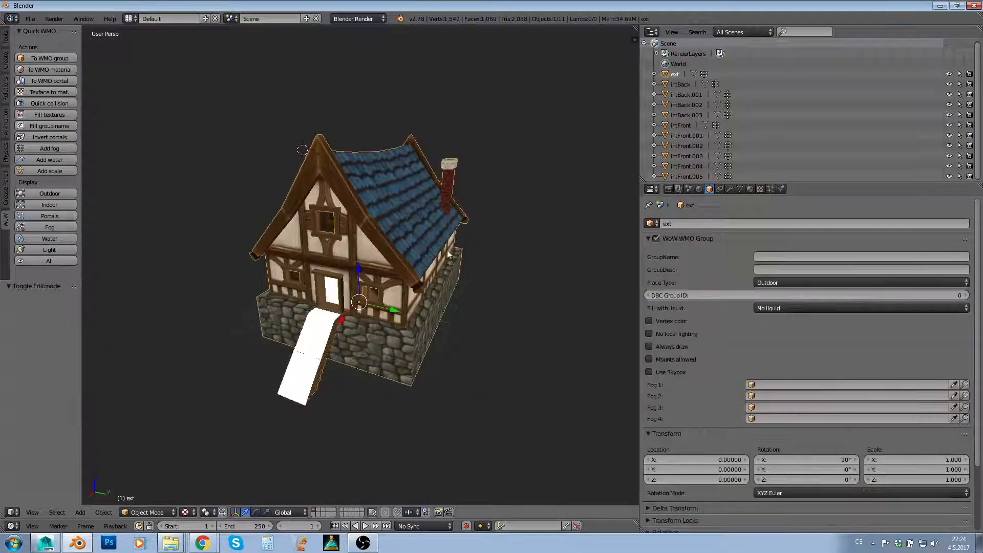
mouse_move(449, 254)
middle_mouse_down()
mouse_move(485, 243)
mouse_move(463, 250)
middle_mouse_up()
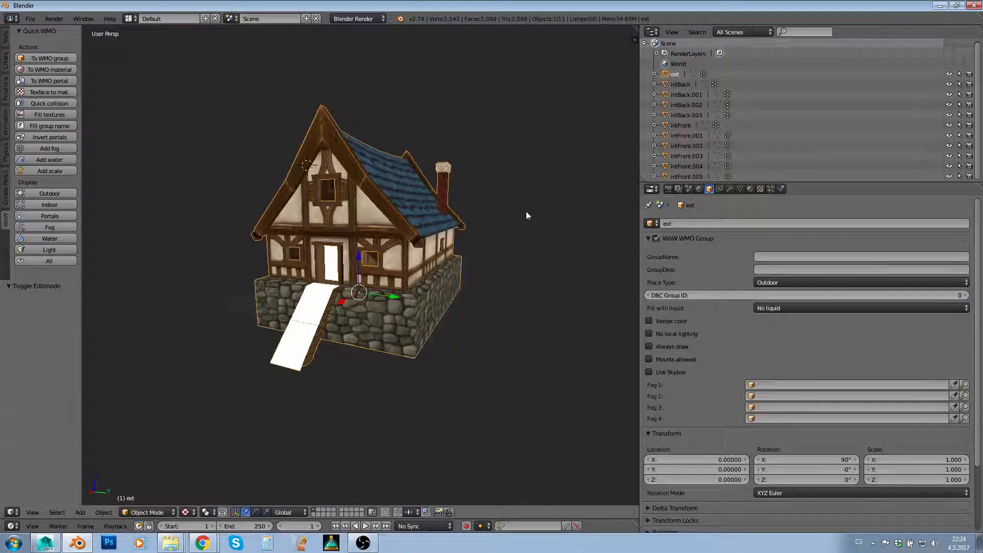
- Review the scene's WoW Root settings and look at the interior around the inner doorway portal
left_click(690, 188)
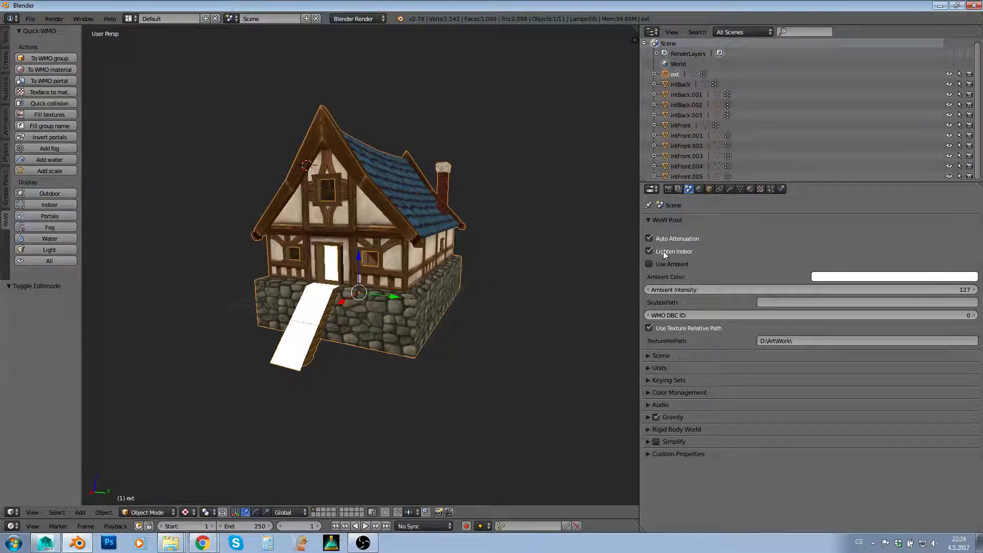
middle_click_drag(587, 251, 455, 211)
scroll(457, 213, "up", 8)
scroll(456, 214, "up", 3)
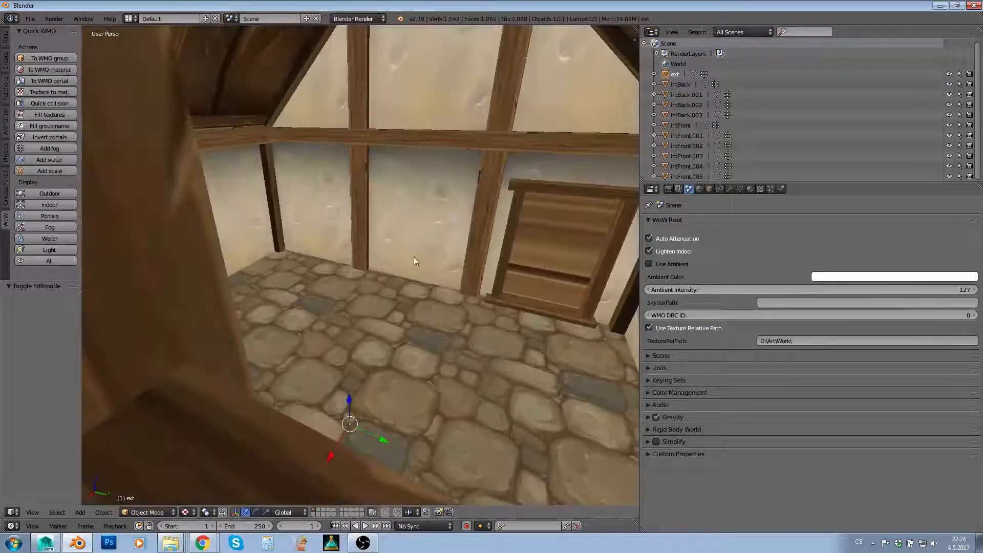
scroll(435, 260, "up", 3)
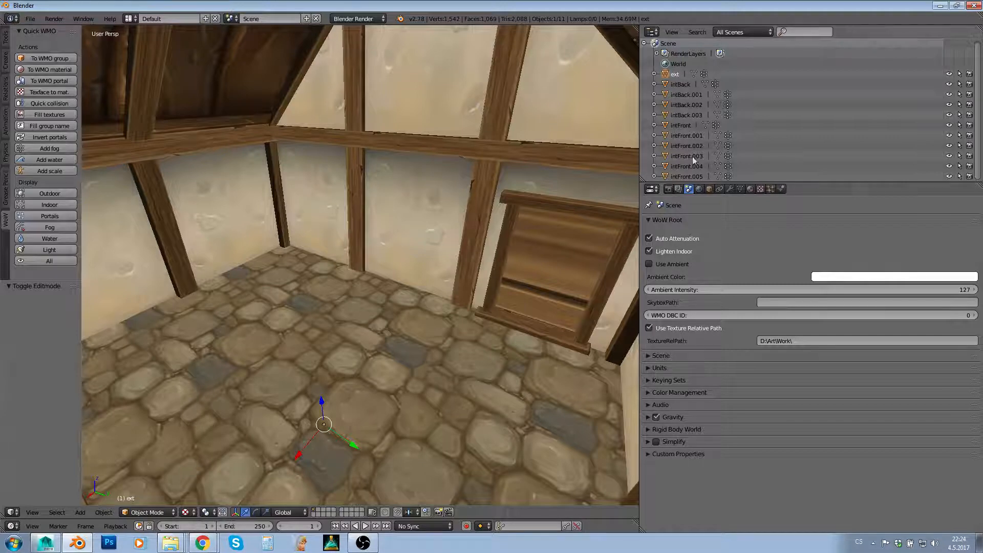
- Compare the WoW WMO Group settings of the intFront interior and the ext exterior, then inspect the house inside
left_click(709, 189)
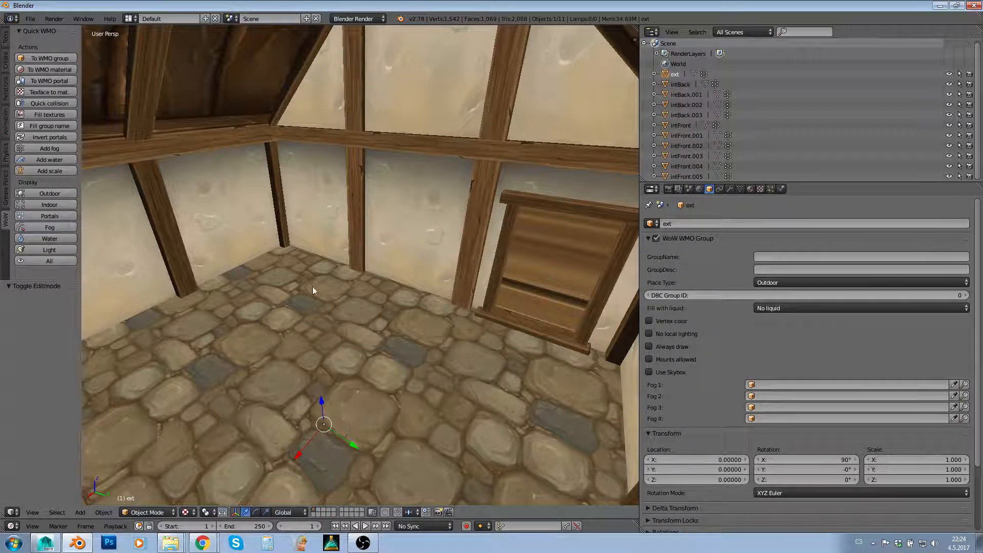
scroll(315, 296, "down", 4)
right_click(376, 160)
scroll(376, 161, "down", 2)
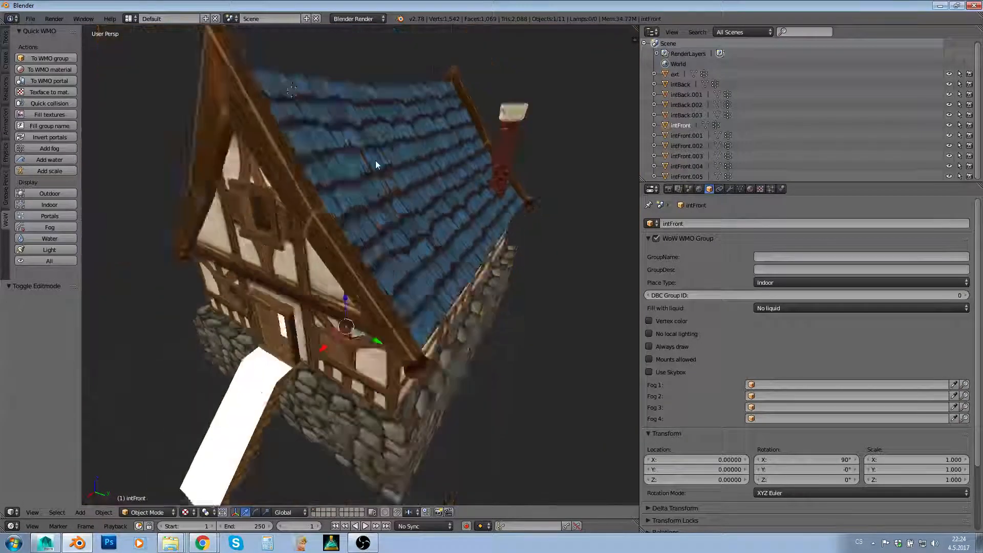
right_click(331, 180)
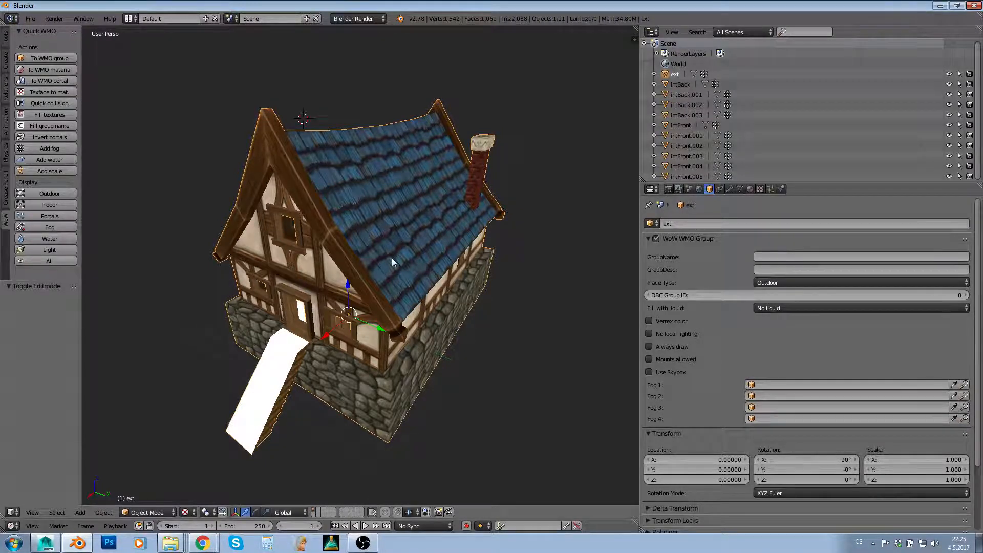
middle_click_drag(404, 261, 479, 277)
scroll(460, 252, "up", 5)
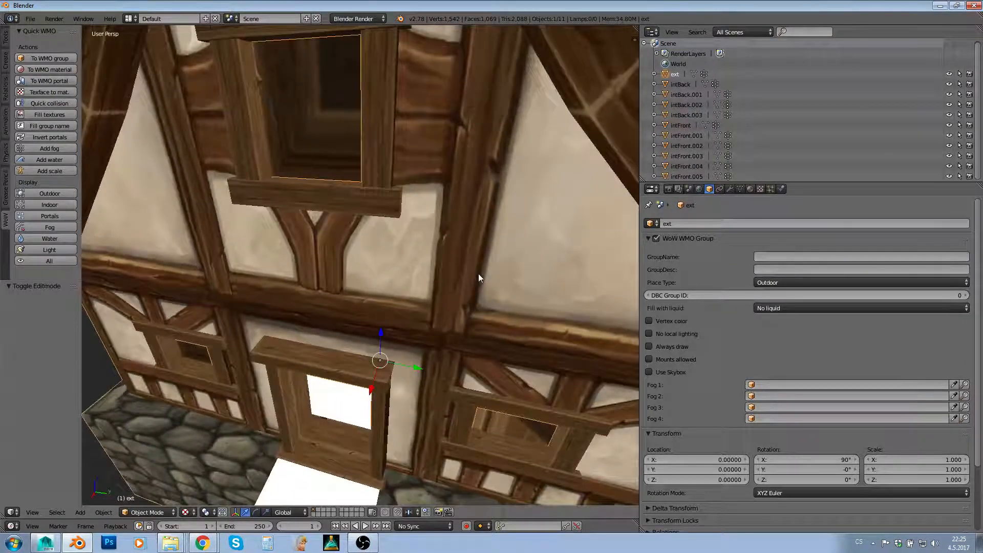
scroll(471, 281, "up", 10)
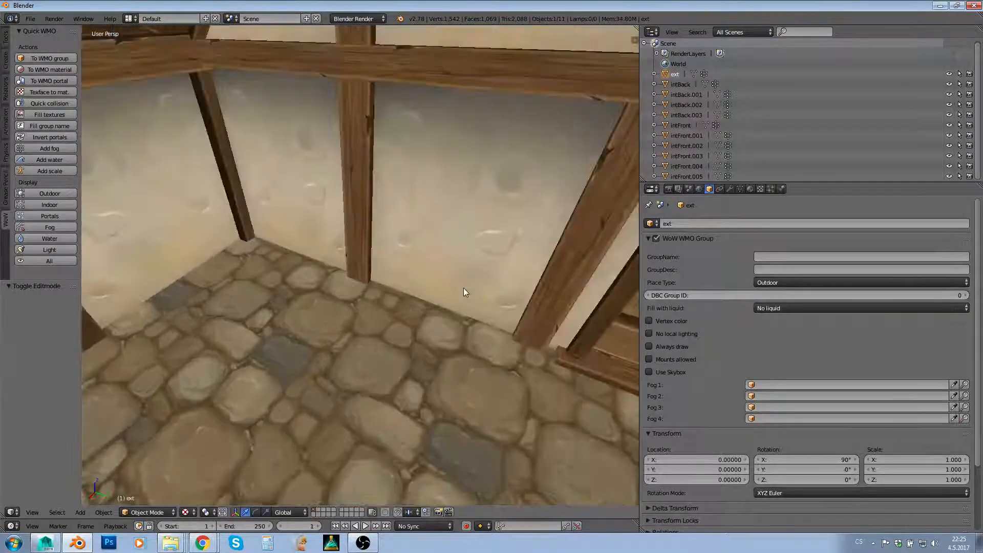
middle_click_drag(462, 287, 351, 287)
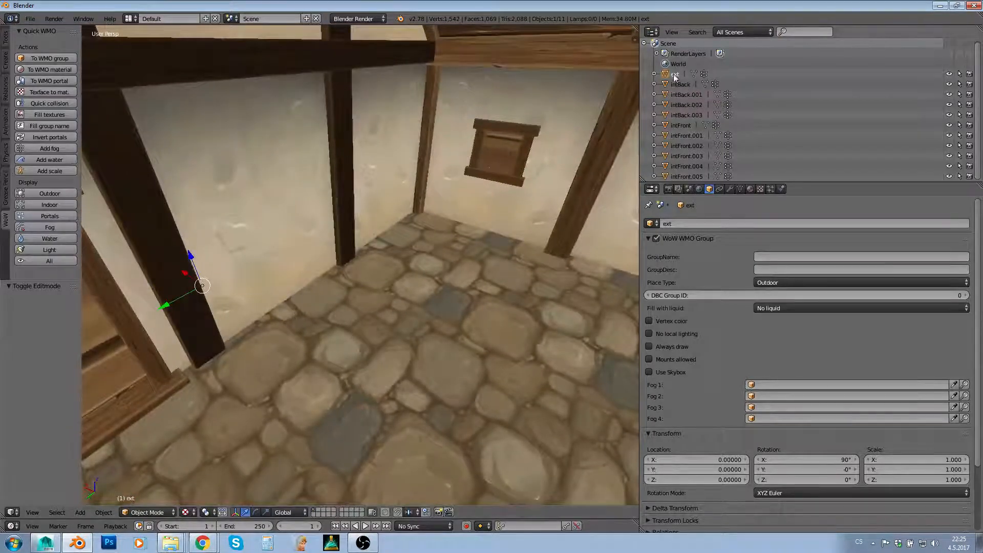
- Set the Terrain Type of ext's city_bricks.png.001 and city_fireplace.png.001 materials to Stone
left_click(750, 189)
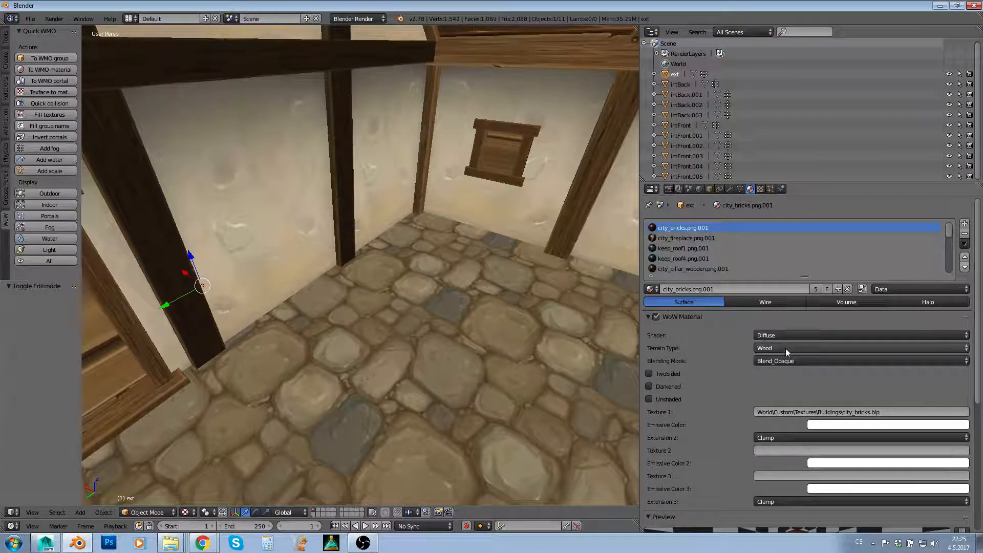
left_click_drag(739, 182, 739, 98)
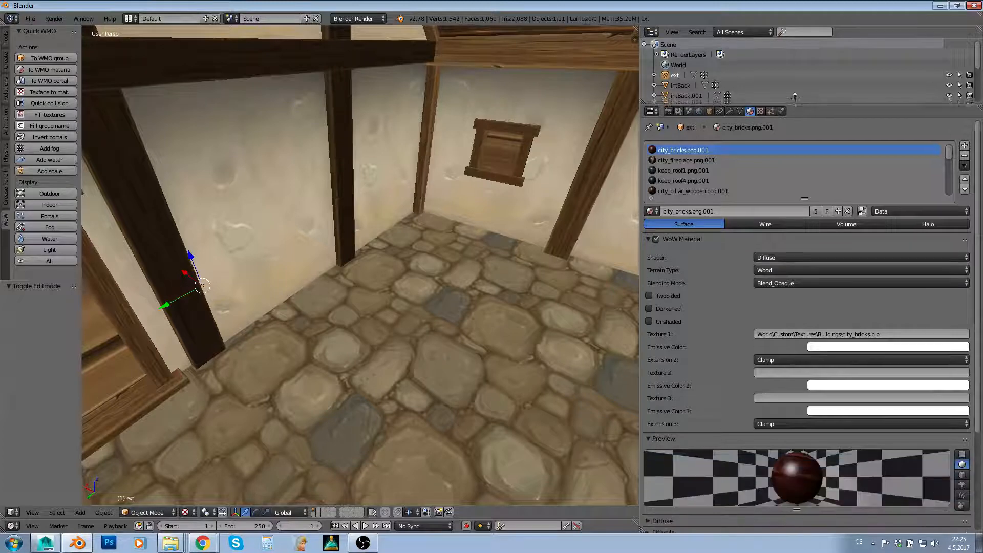
left_click(786, 264)
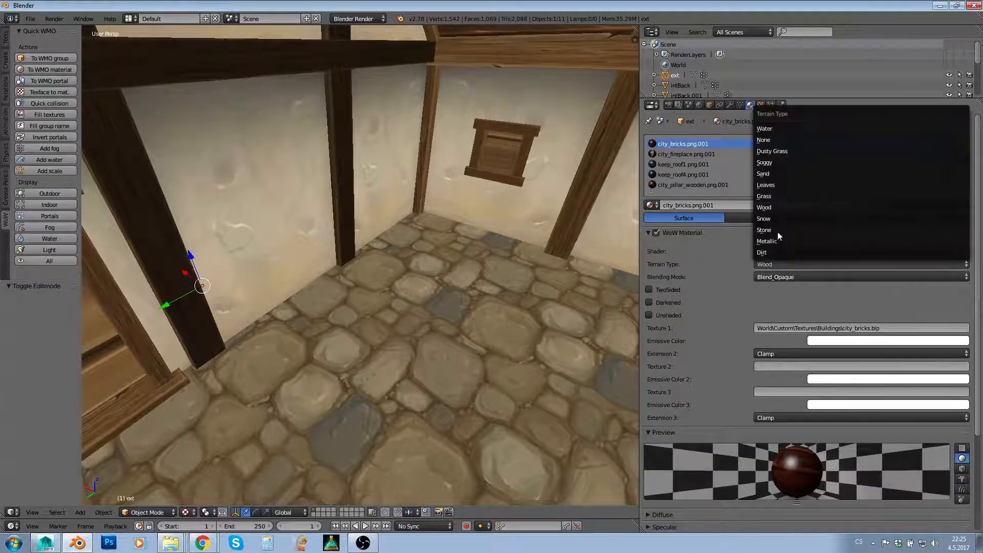
left_click(776, 231)
left_click(689, 154)
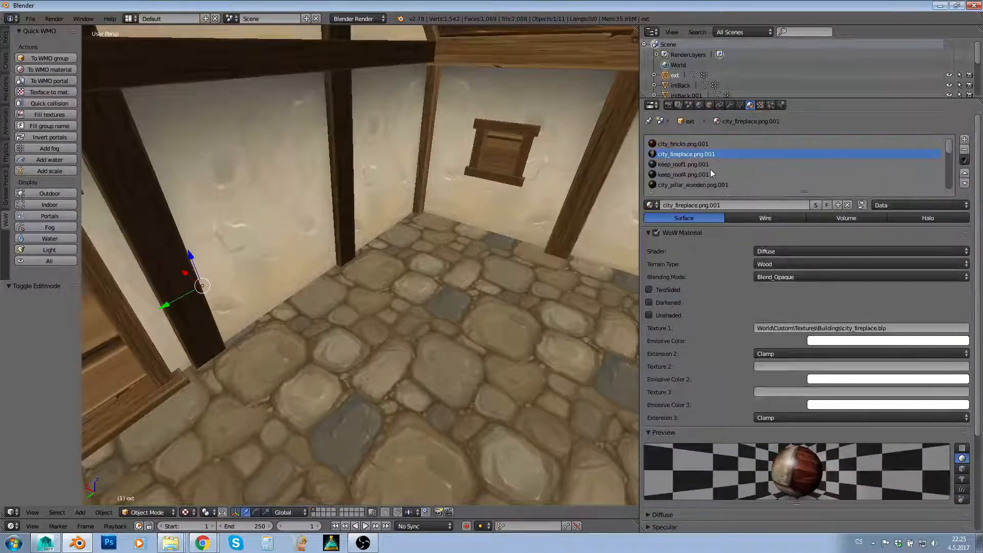
left_click(768, 264)
left_click(763, 229)
scroll(671, 164, "down", 1)
- Go through the WoW Material settings of ext's roof, inner wall and wooden plank materials
left_click(671, 164)
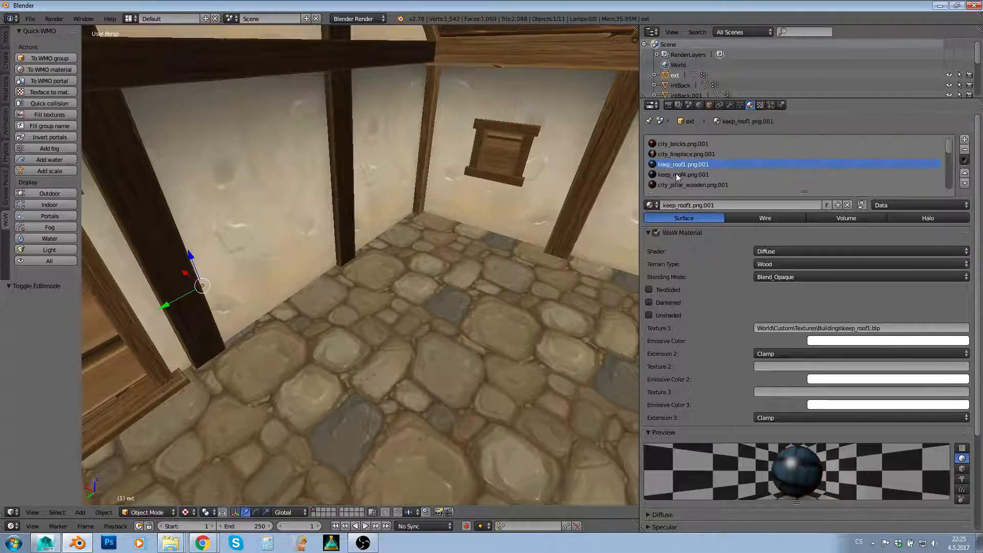
left_click(679, 173)
left_click(684, 184)
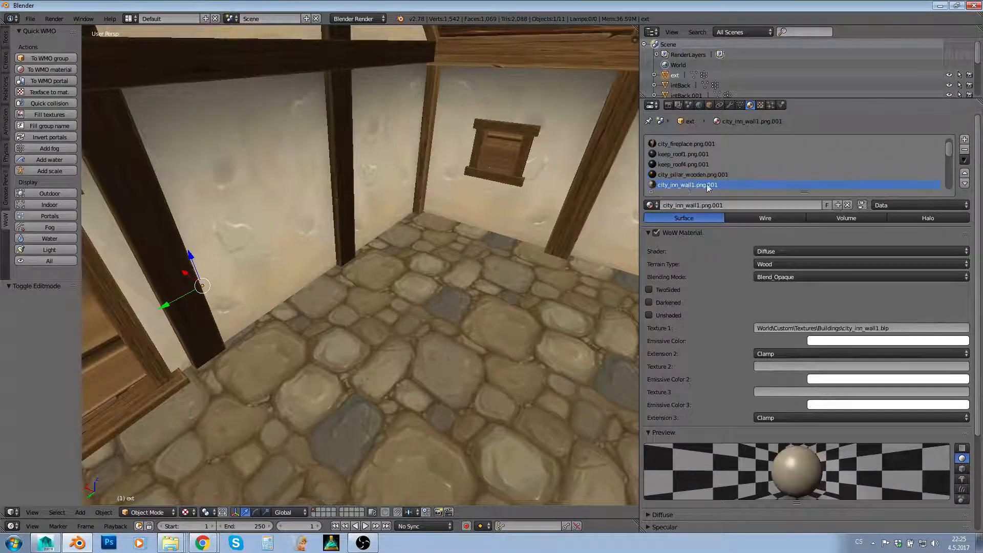
scroll(706, 184, "down", 2)
left_click(706, 174)
scroll(699, 180, "down", 3)
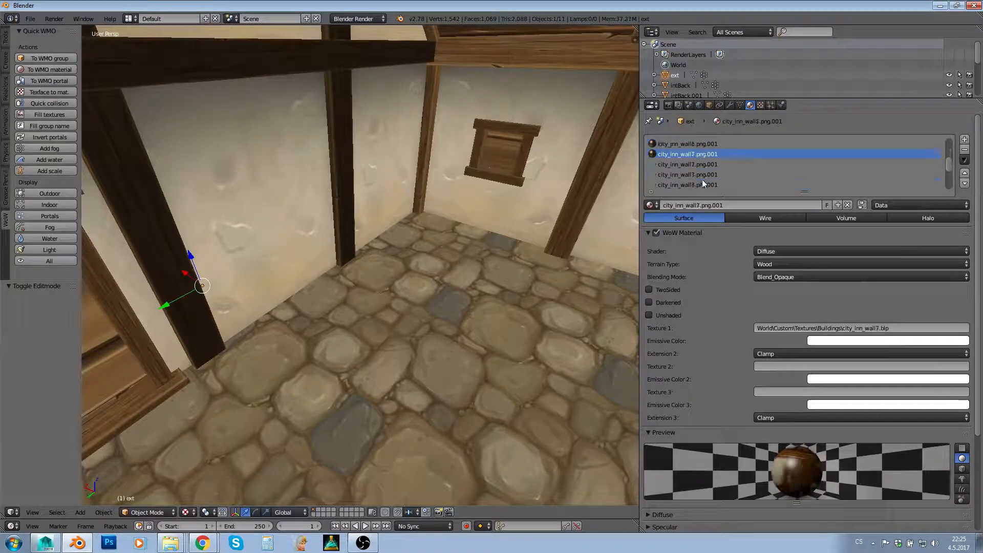
left_click(700, 165)
scroll(698, 176, "down", 3)
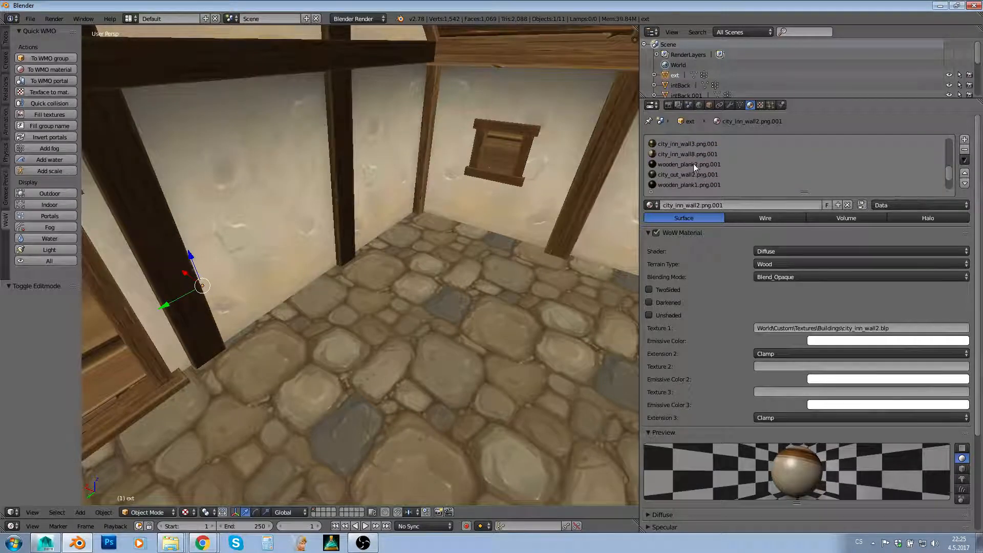
left_click(694, 164)
- Set the Terrain Type of ext's city_out_wall2.png.001 material to Stone
scroll(703, 169, "down", 1)
left_click(699, 165)
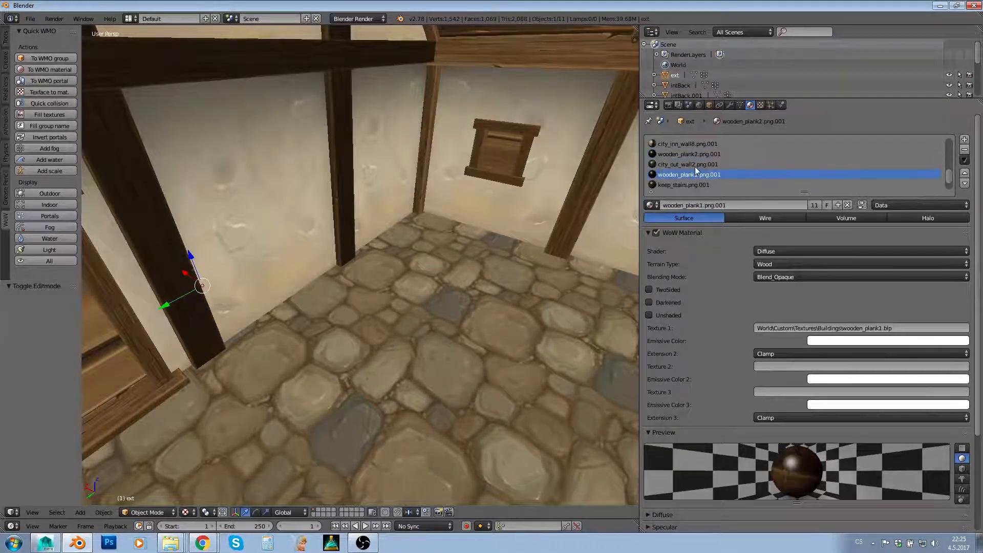
left_click(769, 263)
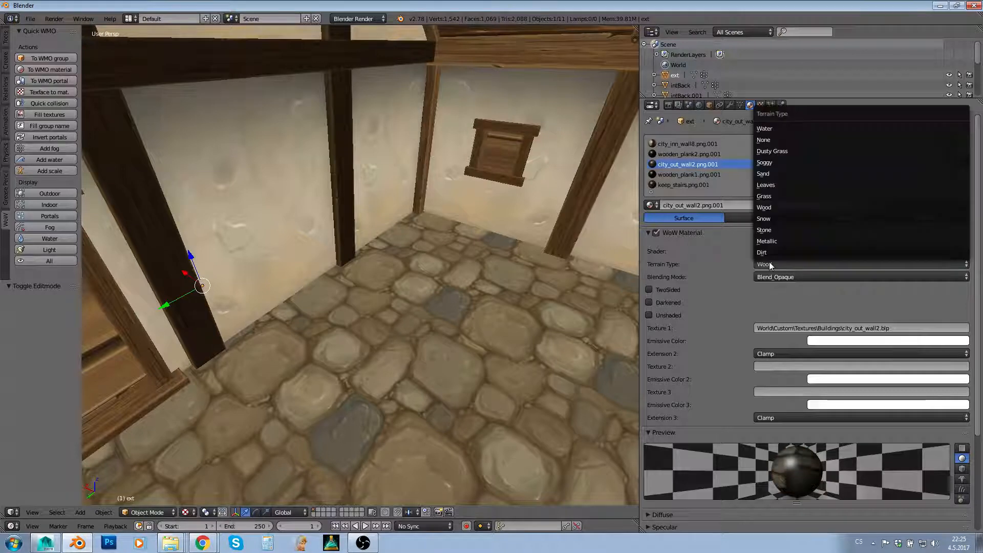
left_click(766, 231)
scroll(681, 167, "down", 2)
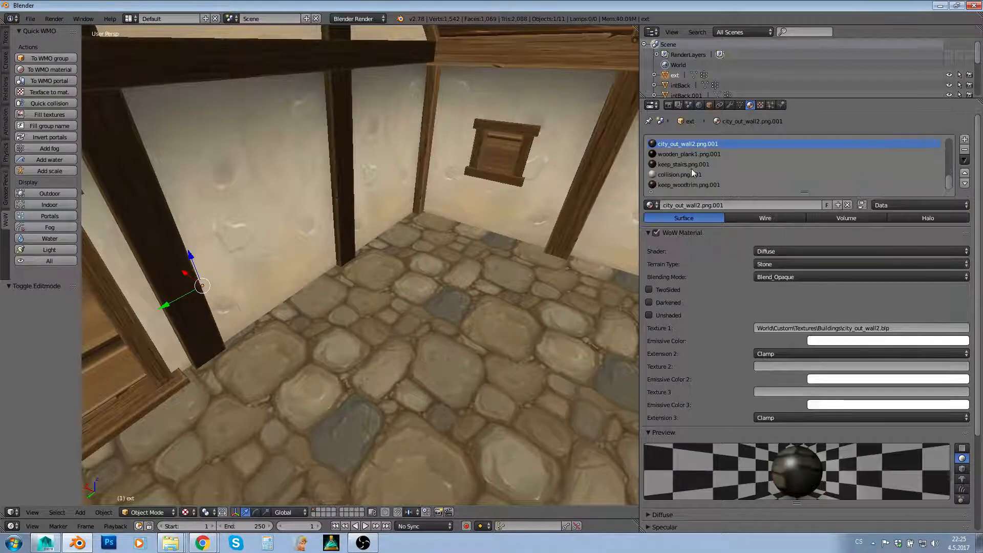
- Disable the WoW Material option on ext's collision.png.001 material and check the keep_woodtrim.png.001 material
left_click(680, 174)
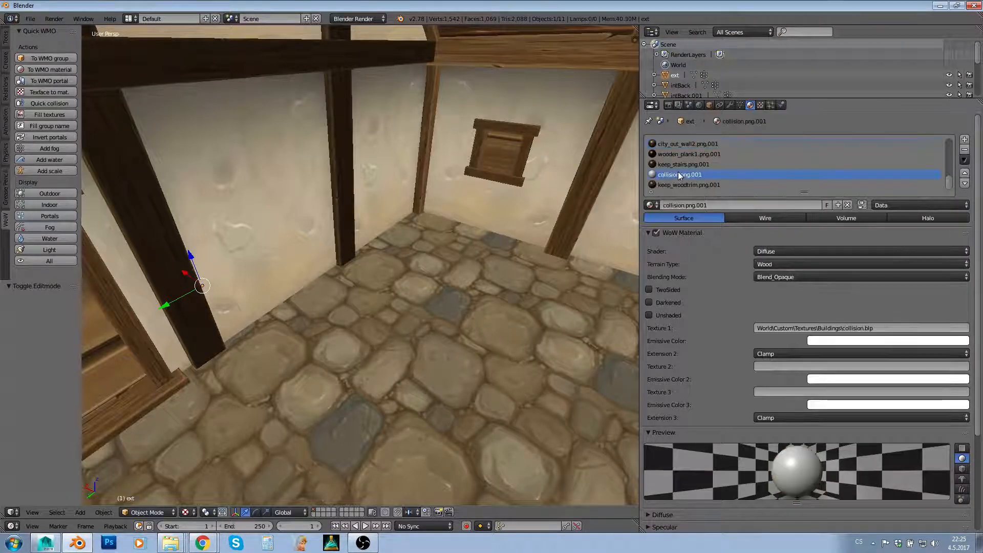
left_click(656, 232)
middle_click_drag(287, 263, 380, 266)
scroll(320, 267, "down", 3)
scroll(381, 276, "down", 3)
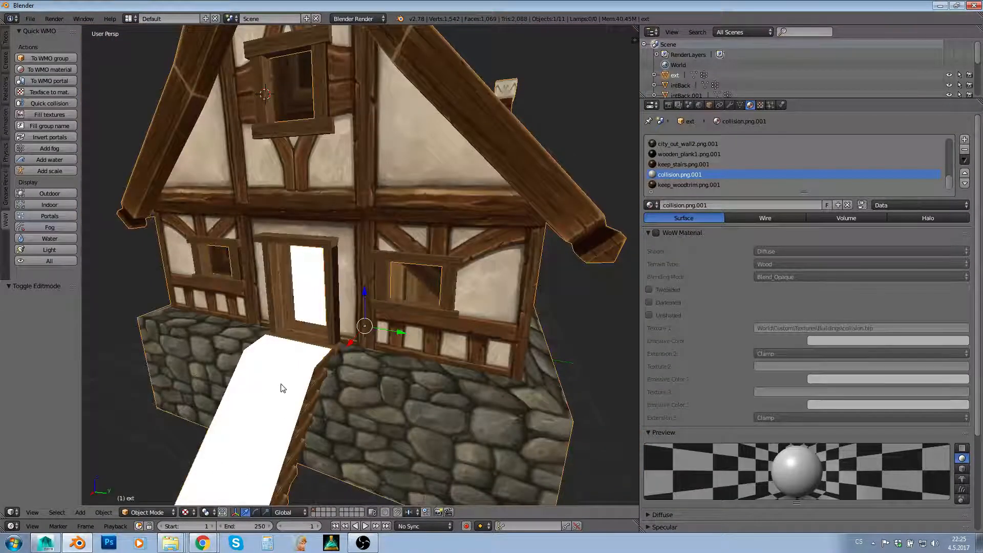
left_click(687, 187)
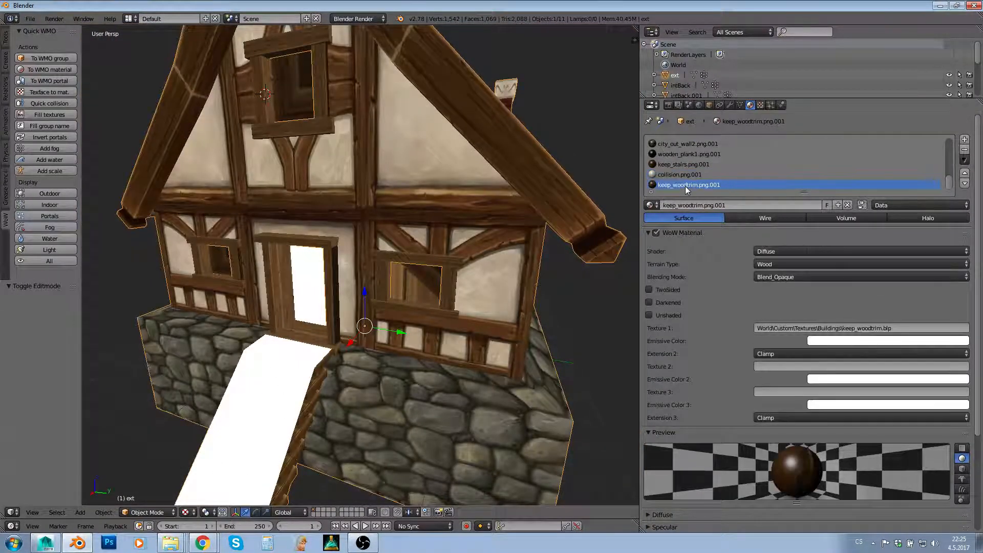
- Make intBack's city_bars.png.001 material TwoSided and set its Blending Mode to Blend_Alpha
left_click(684, 86)
scroll(684, 87, "down", 1)
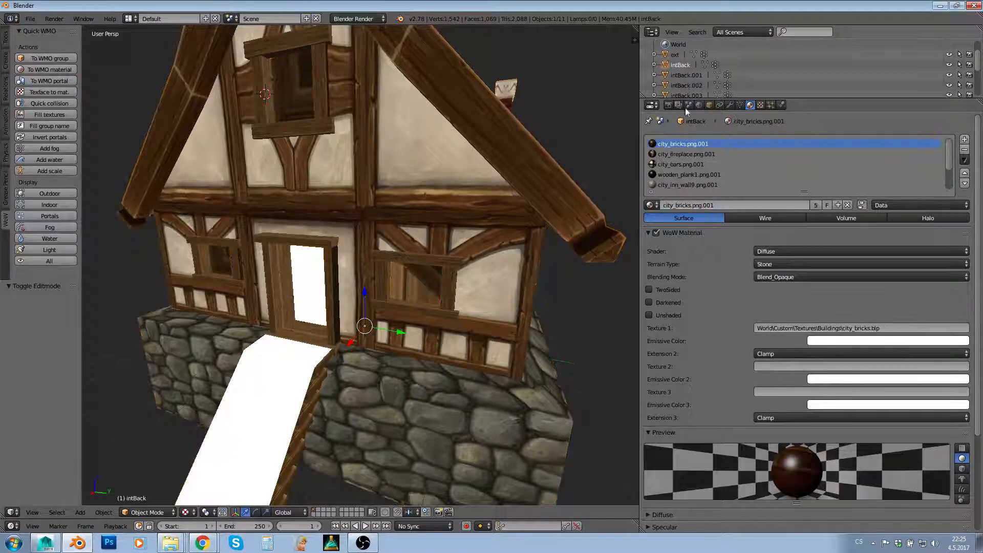
left_click(680, 164)
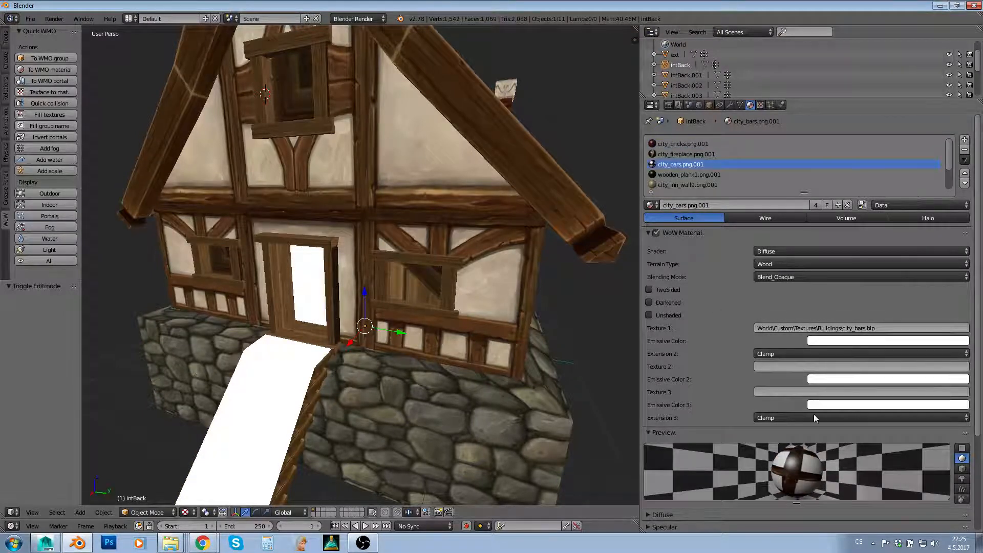
left_click(666, 290)
left_click(774, 276)
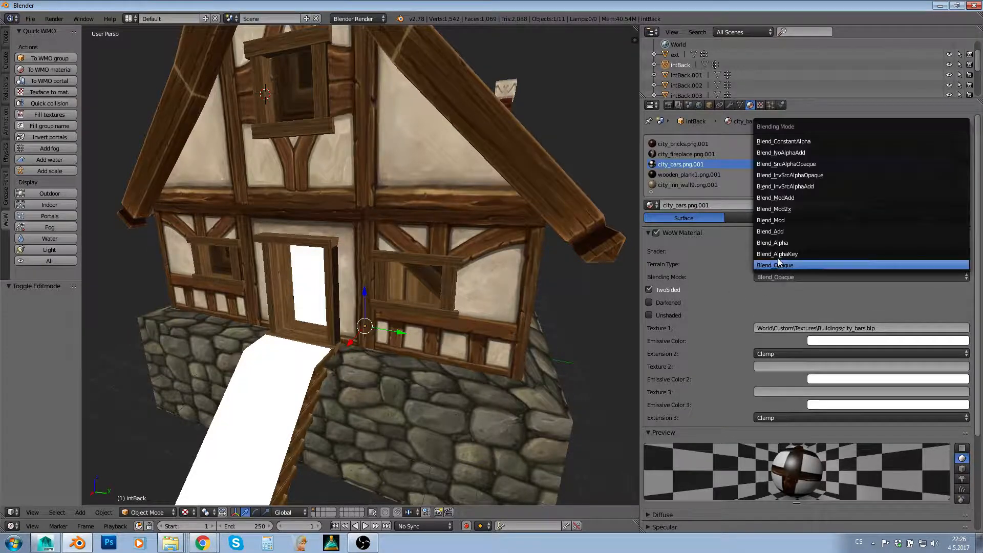
left_click(776, 243)
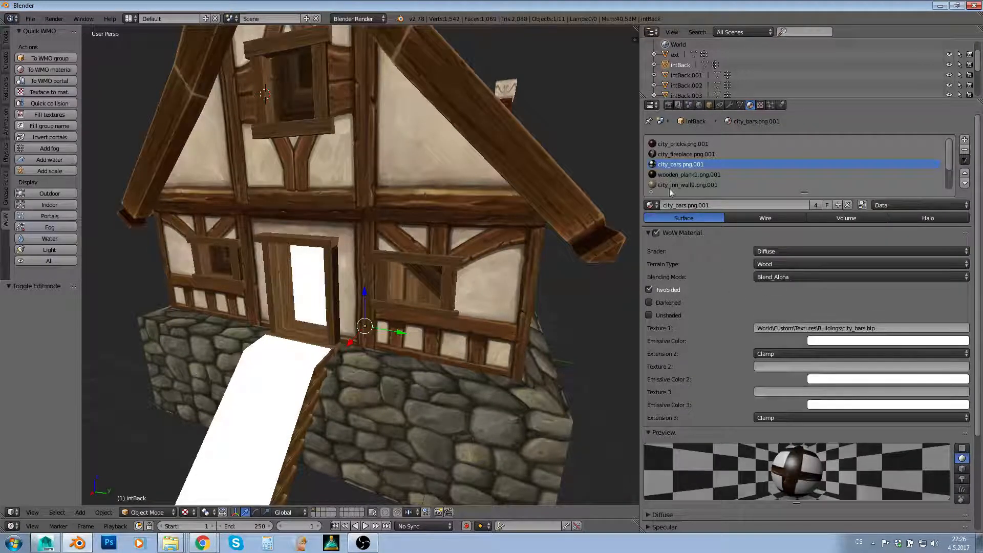
- Set the Terrain Type of intBack's city_floor1.png.001 material to Stone
scroll(686, 166, "down", 3)
left_click(682, 163)
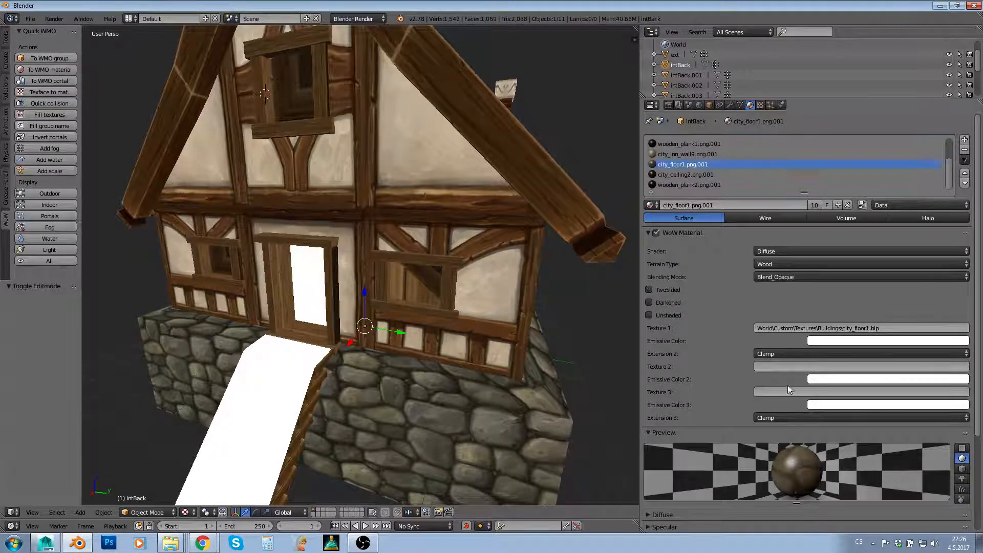
scroll(483, 317, "up", 6)
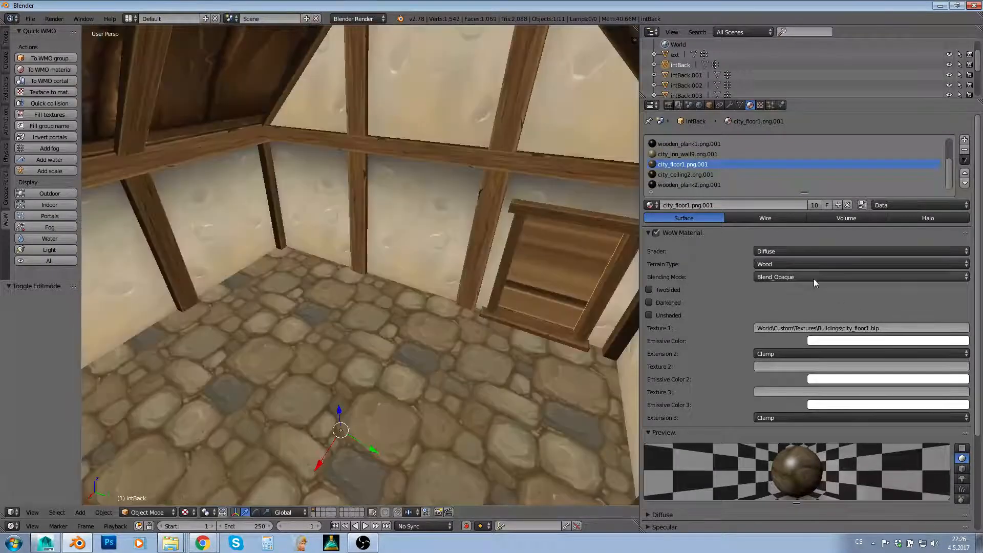
left_click(773, 264)
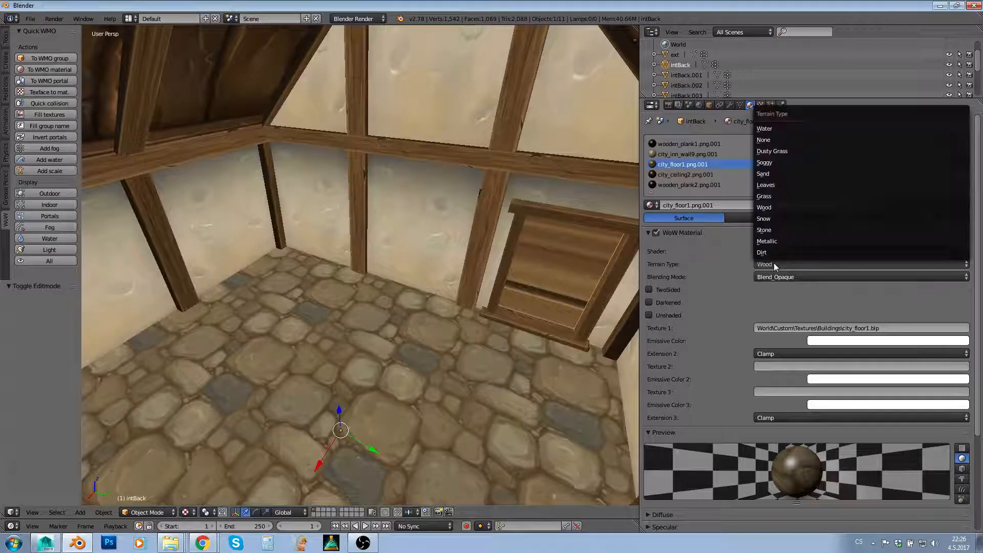
left_click(770, 229)
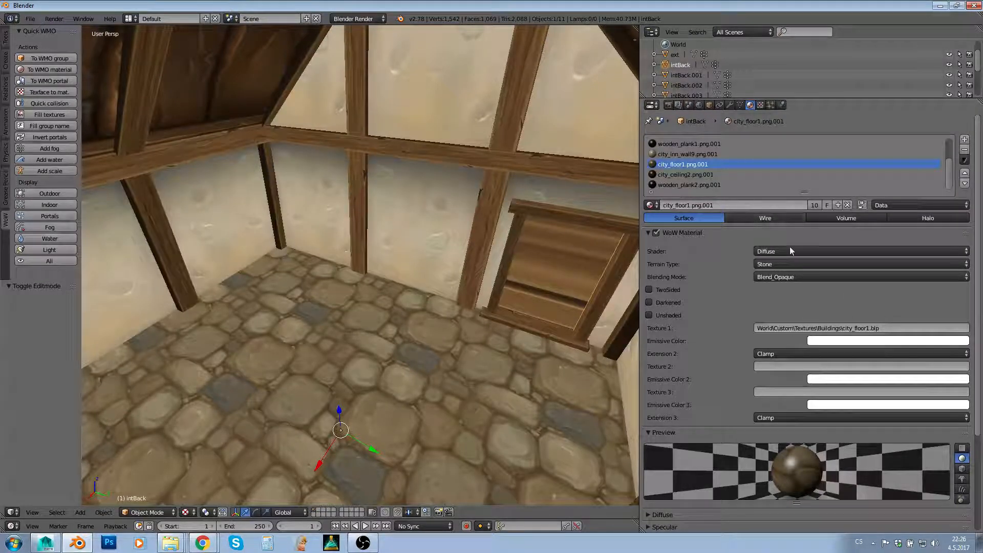
scroll(404, 220, "down", 6)
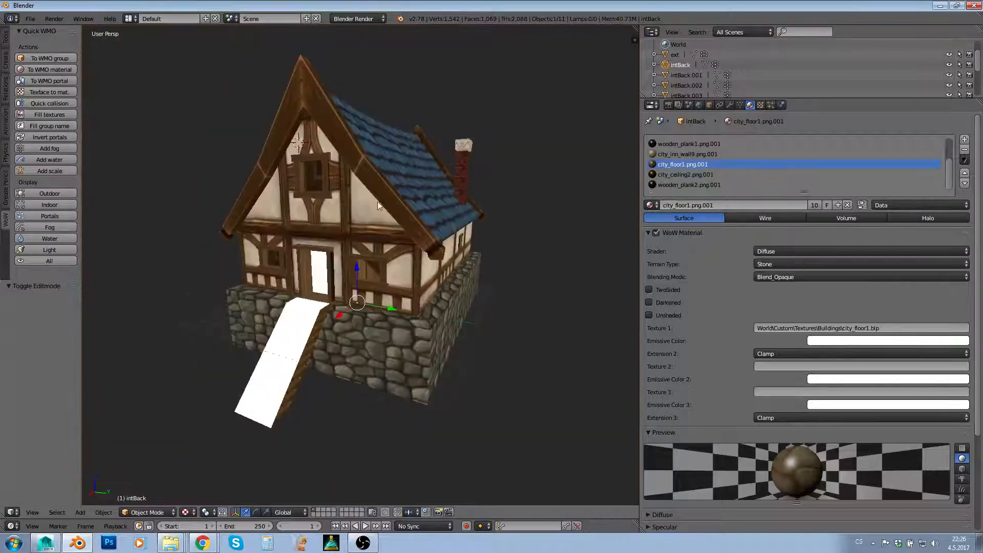
- Export the house scene as the WMO am_city_house01 into the World\Custom\Textures\Buildings folder of the Work bookmark
middle_click_drag(378, 205, 448, 293)
right_click(414, 240)
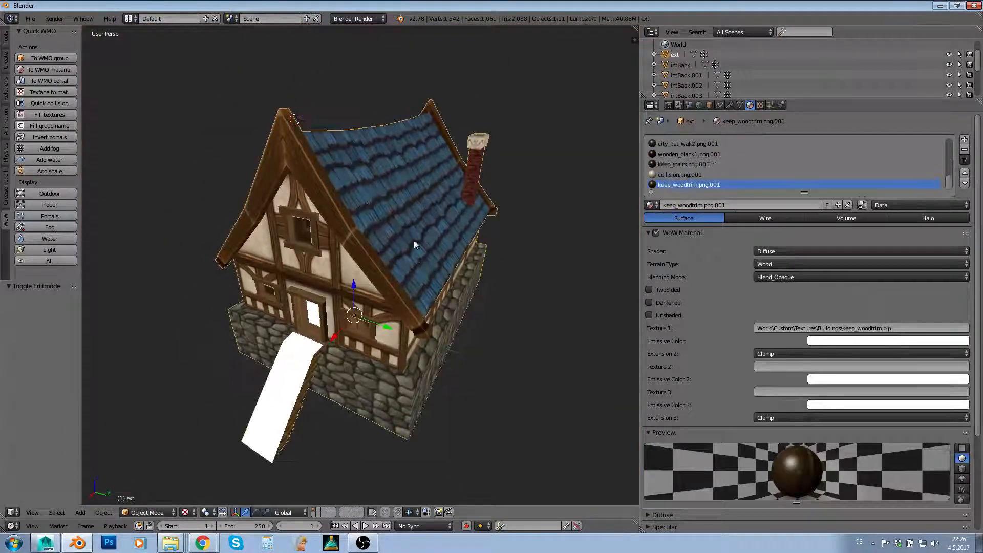
scroll(940, 59, "up", 2)
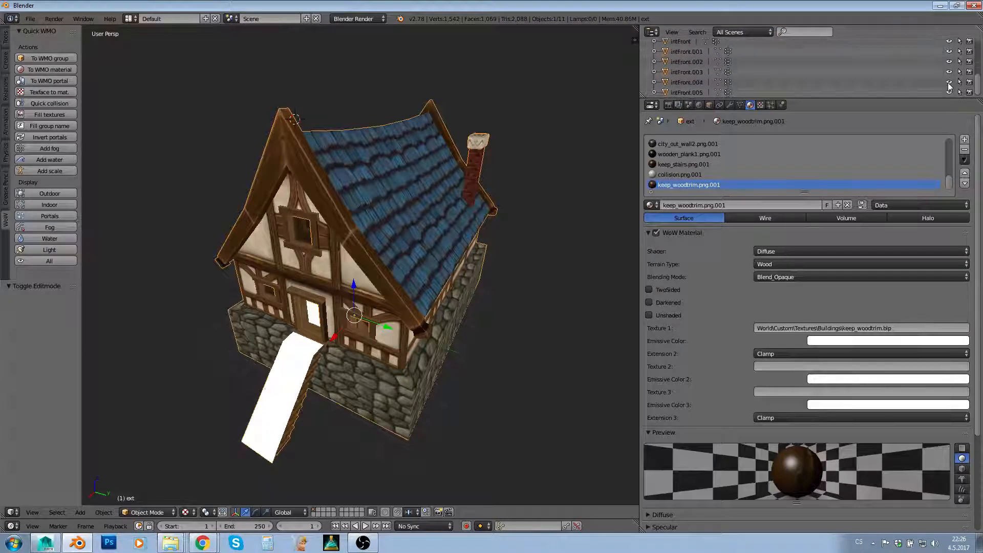
left_click(28, 19)
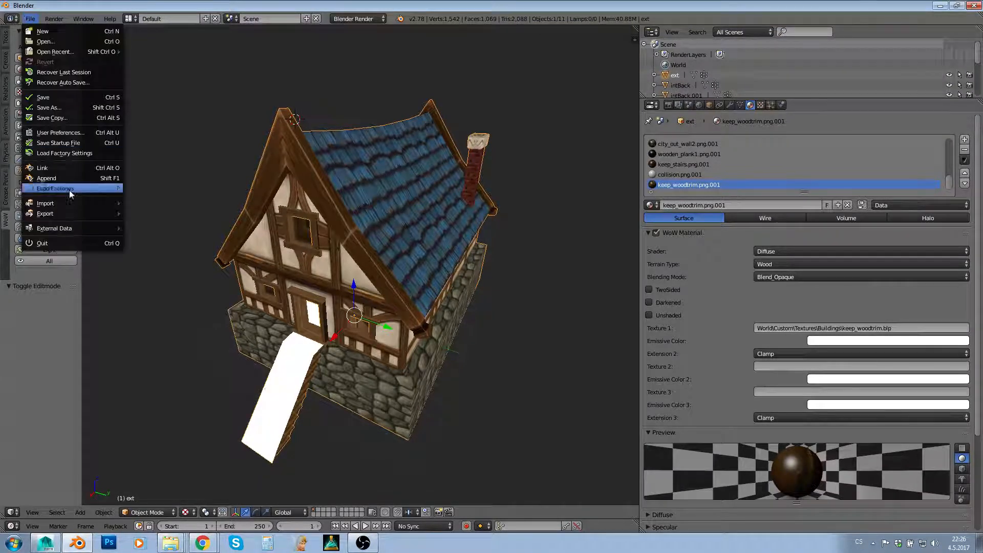
mouse_move(65, 213)
left_click(194, 303)
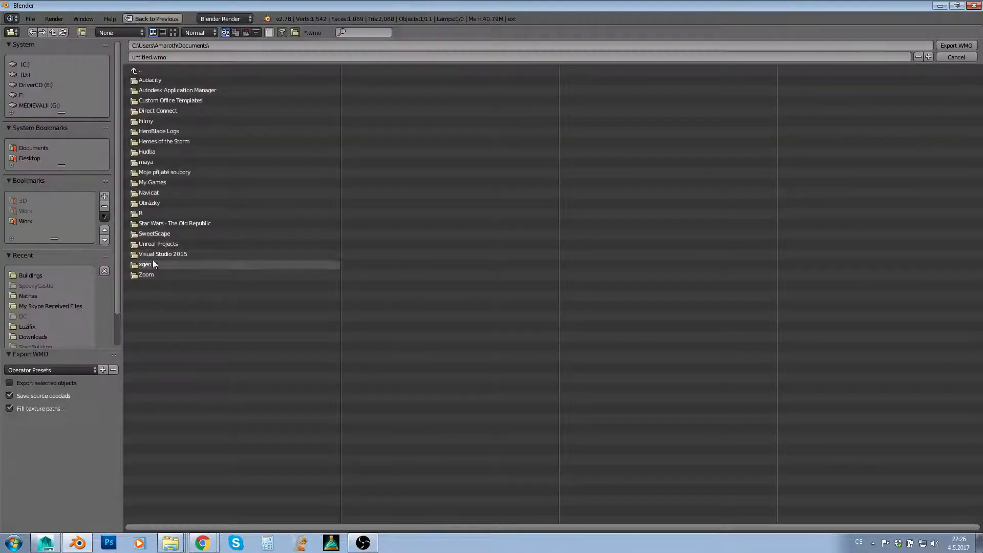
left_click(26, 221)
left_click(150, 121)
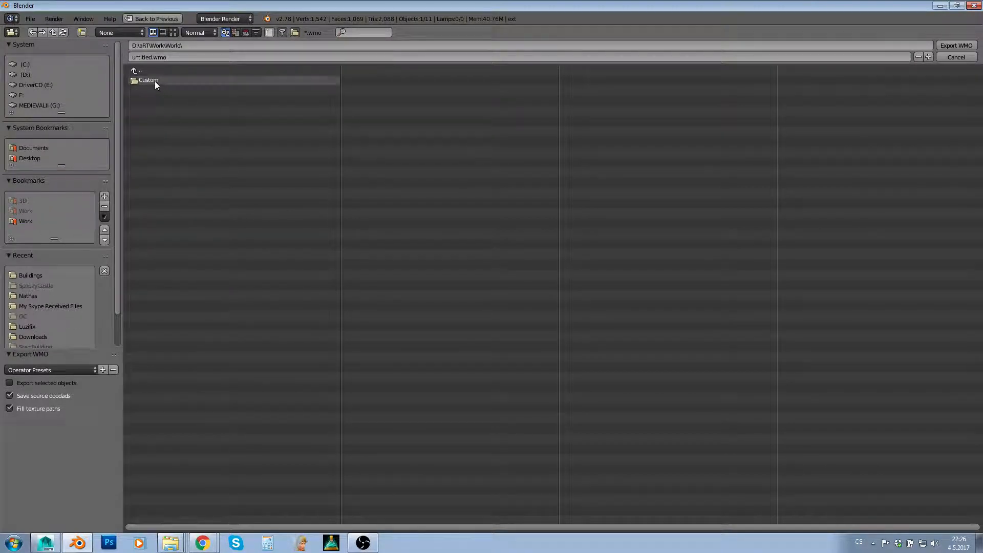
left_click(155, 80)
left_click(158, 79)
left_click(156, 79)
left_click(156, 80)
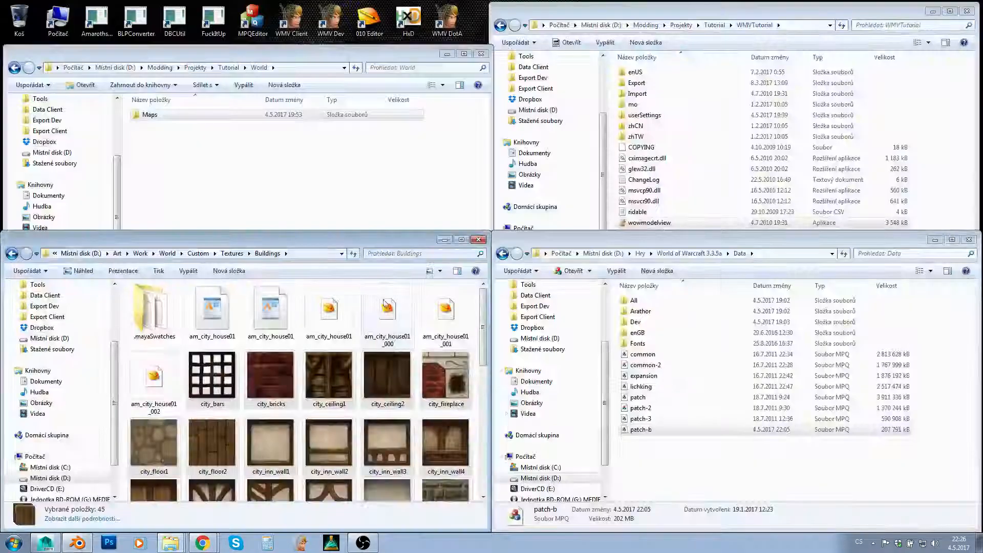
- Open patch-b.mpq in MPQ Editor and go to its World\Custom\WMO folder
double_click(641, 430)
double_click(512, 150)
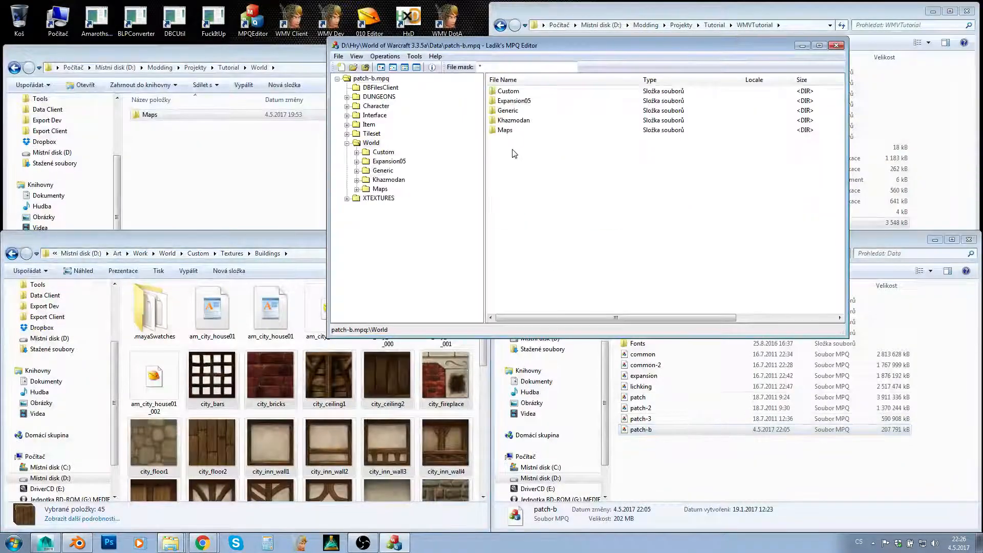
double_click(511, 92)
double_click(513, 110)
left_click(514, 111)
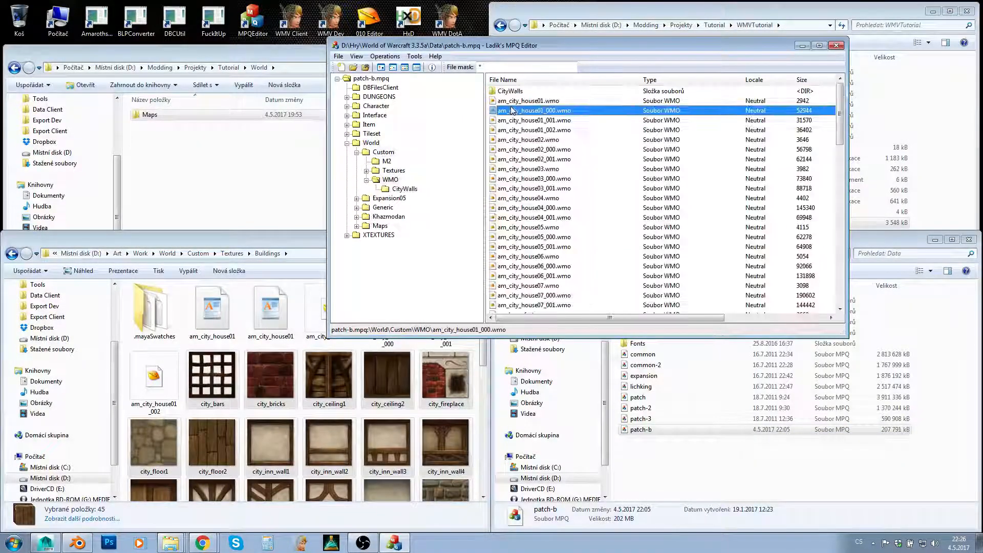
- Add the four exported am_city_house01 WMO files to the archive's World\Custom\WMO folder and close the archive
left_click(262, 242)
left_click(329, 309)
left_click(154, 376, "shift")
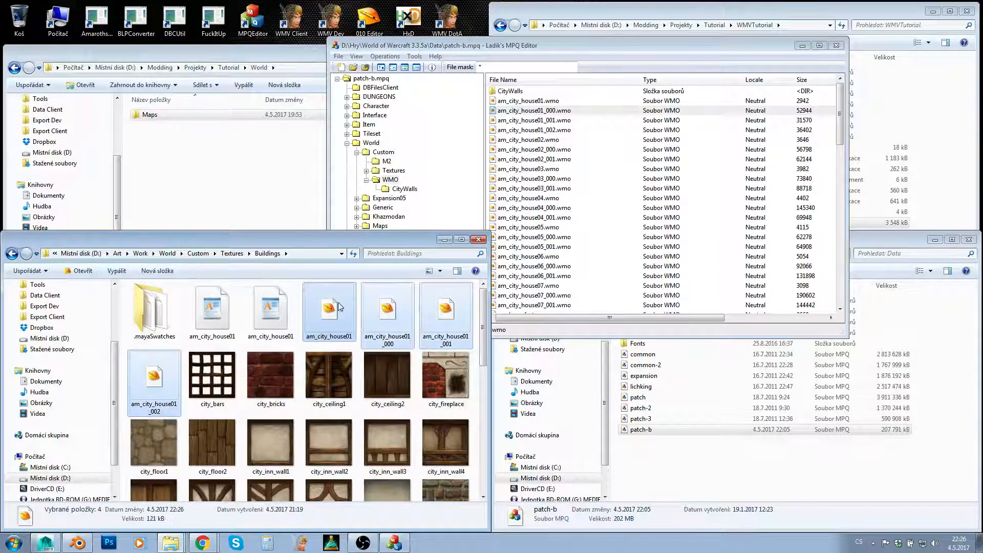
left_click_drag(338, 302, 553, 185)
left_click(554, 270)
left_click(534, 290)
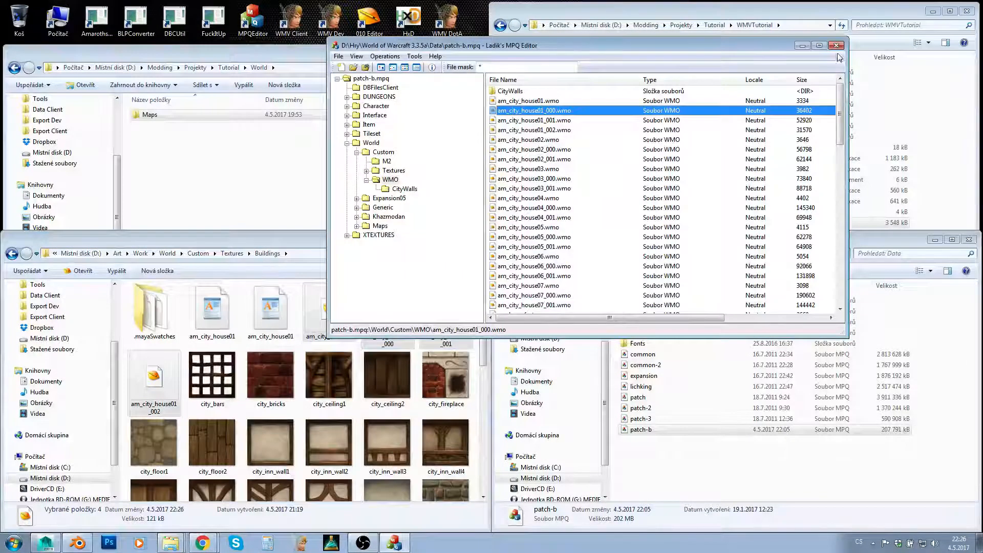
left_click(835, 45)
- Switch to World of Warcraft, log in with the remembered account and enter the world with the test character
left_click(14, 543)
left_click(45, 249)
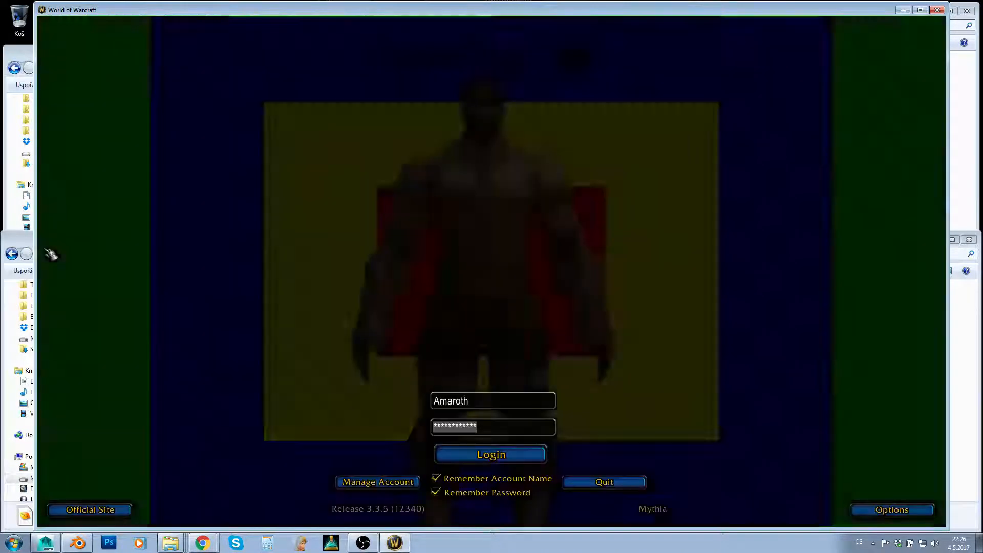
key("Return")
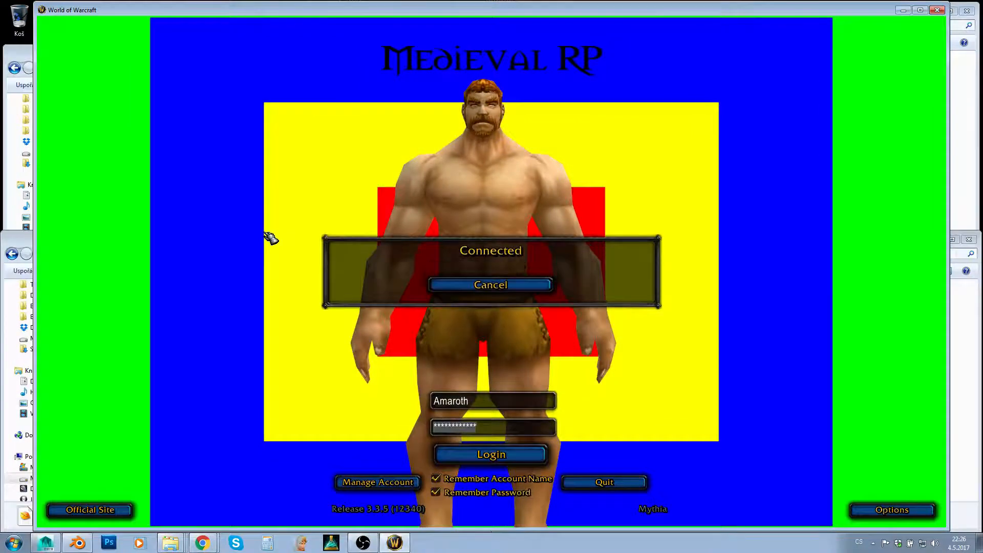
key("Return")
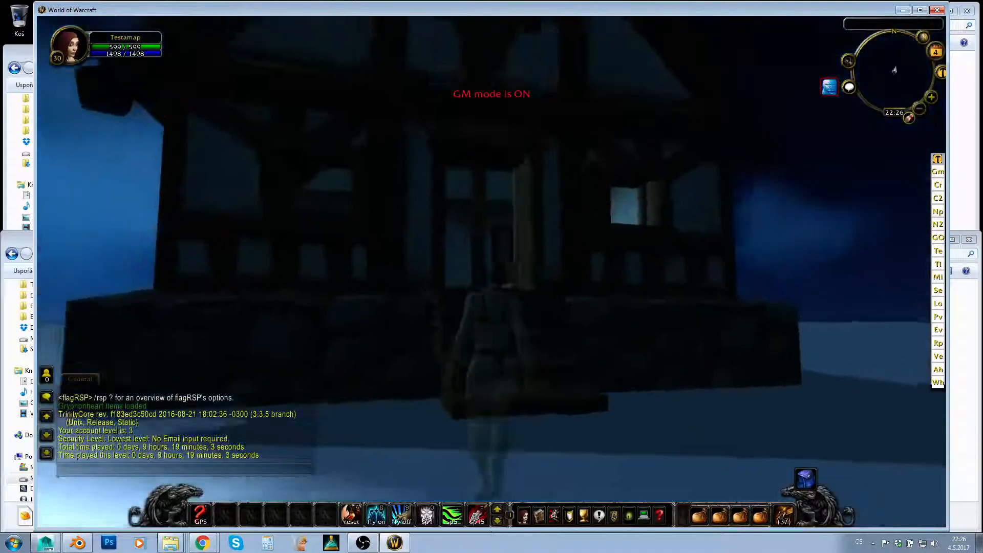
- Examine the house's front and side walls in the game from the ground
key("s")
right_click_drag(554, 217, 460, 287)
key("w")
right_click_drag(547, 227, 440, 220)
key("q")
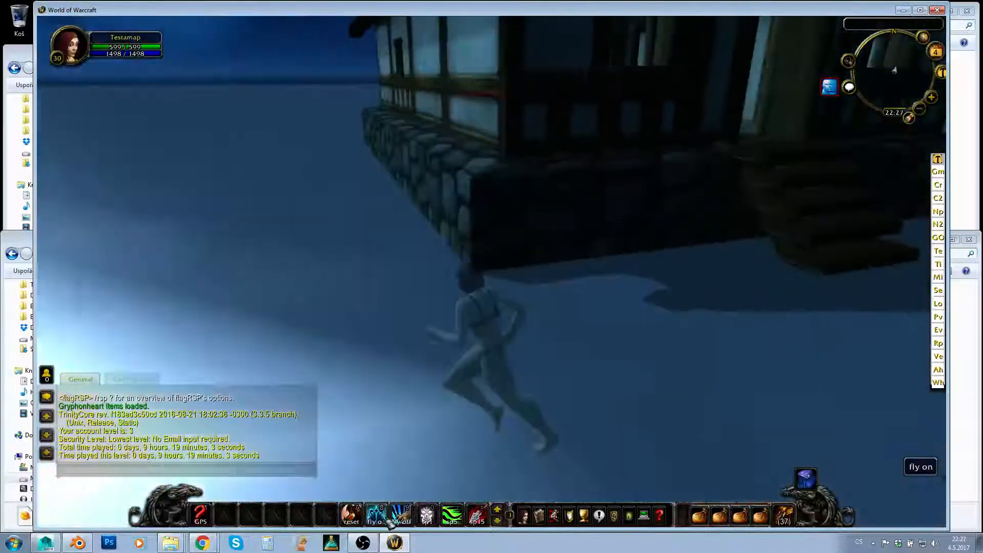
- Turn on fly mode, set all speeds to 5 and inspect the house's roof and front from the air
left_click(377, 516)
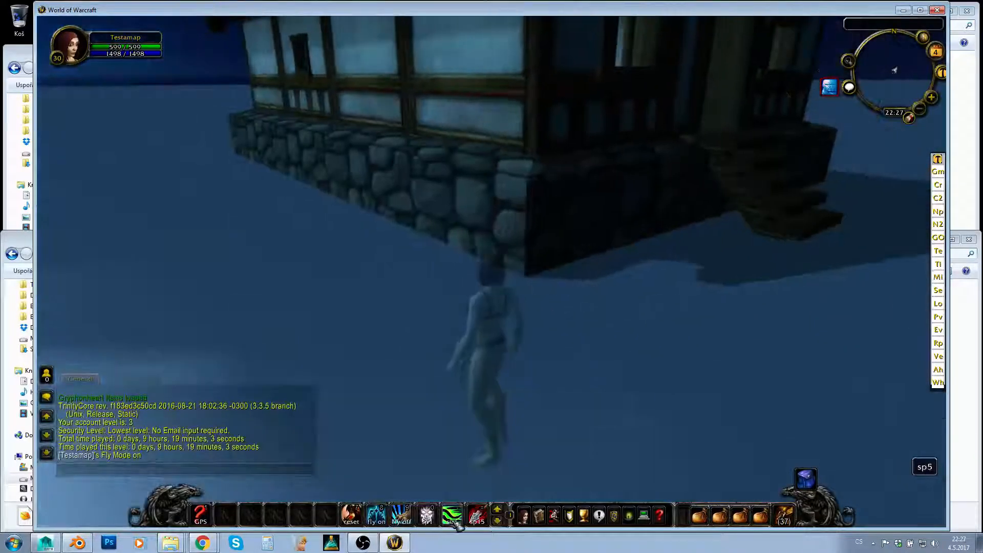
key("d")
right_click_drag(518, 414, 348, 320)
mouse_move(599, 235)
right_mouse_down()
mouse_move(512, 266)
mouse_move(599, 287)
mouse_move(599, 234)
right_mouse_up()
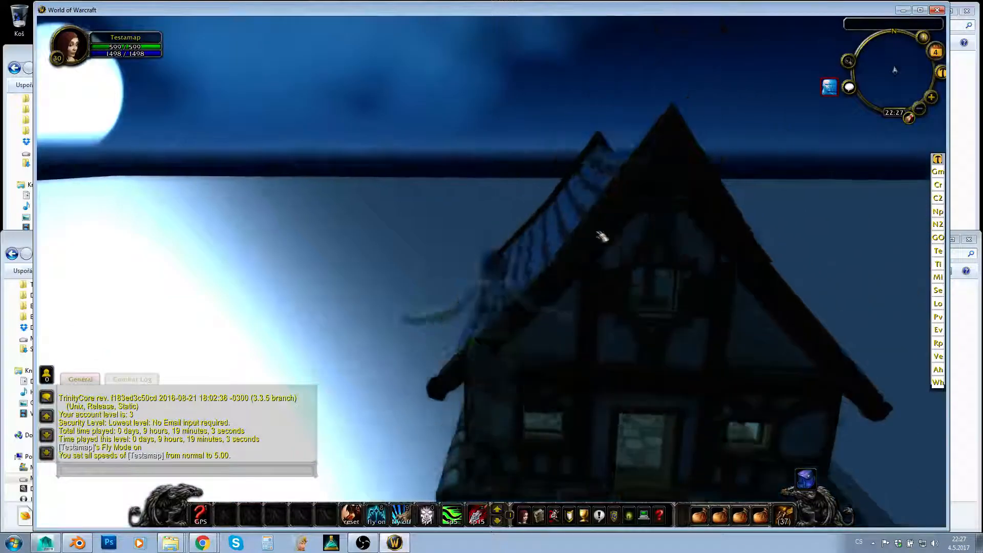
key("x")
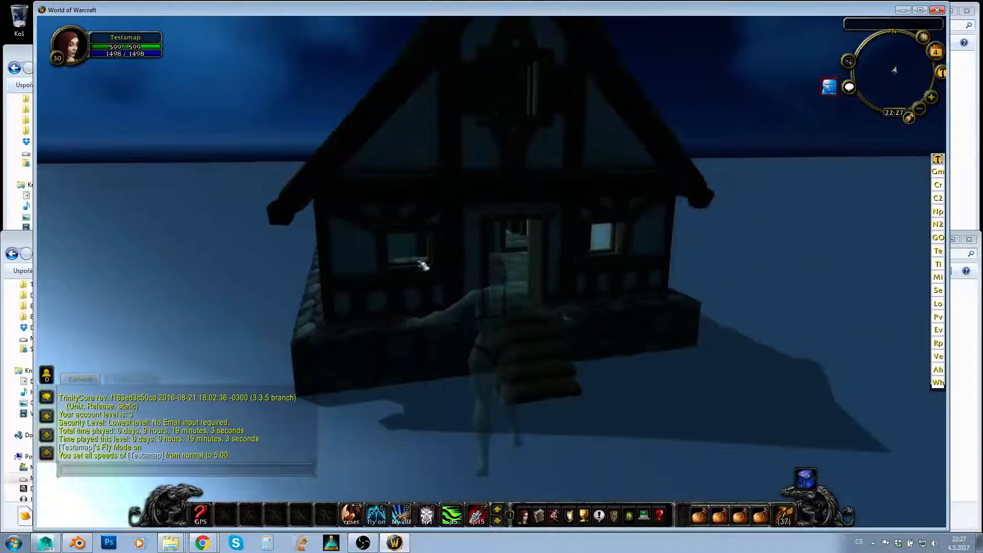
- Inspect the interior gable, beams and upper window up close, and reset the character to normal speed without flying
key("w")
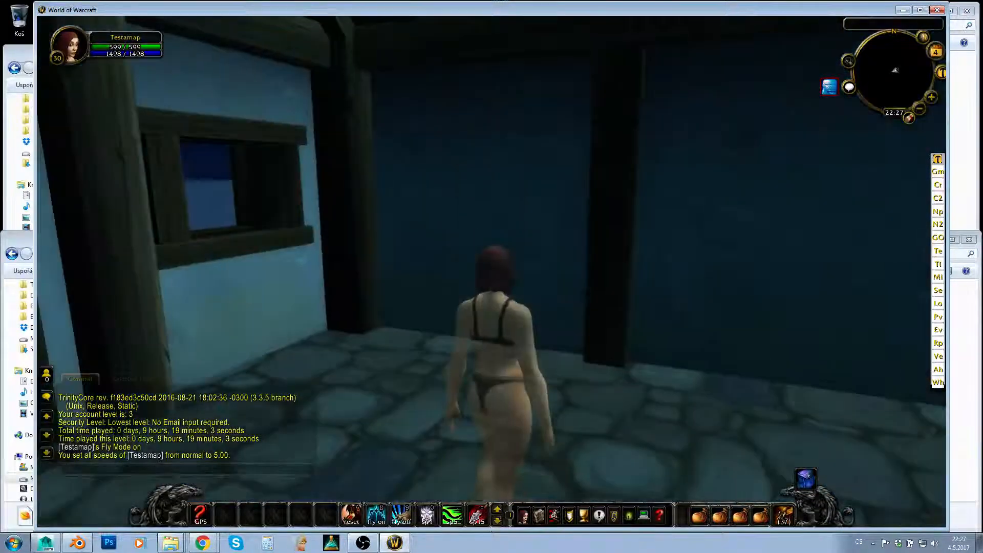
key("space")
key("w")
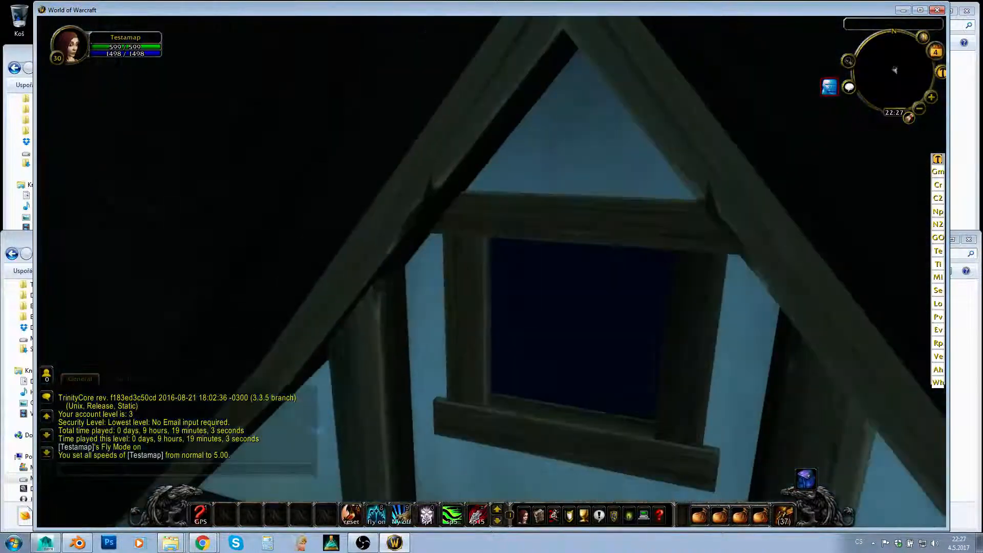
key("s")
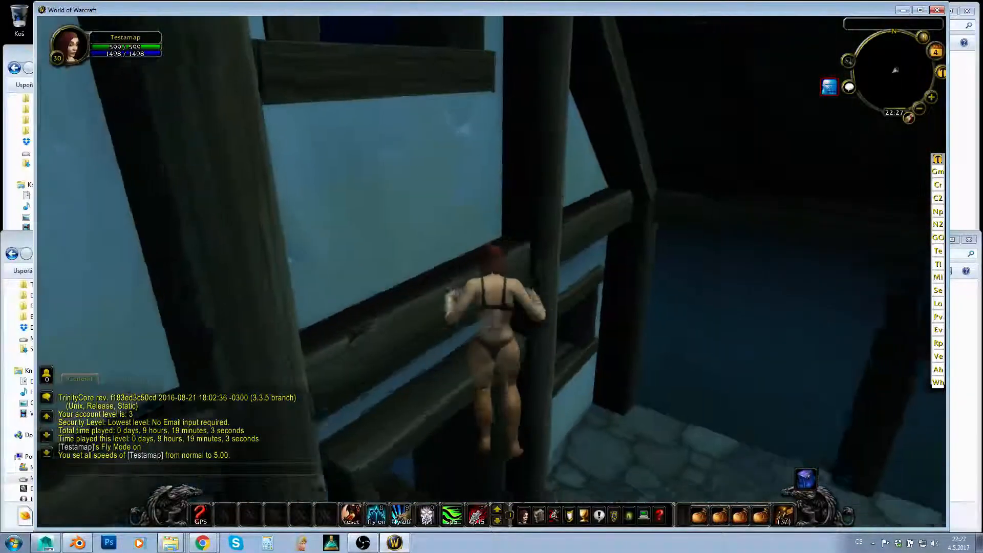
key("a")
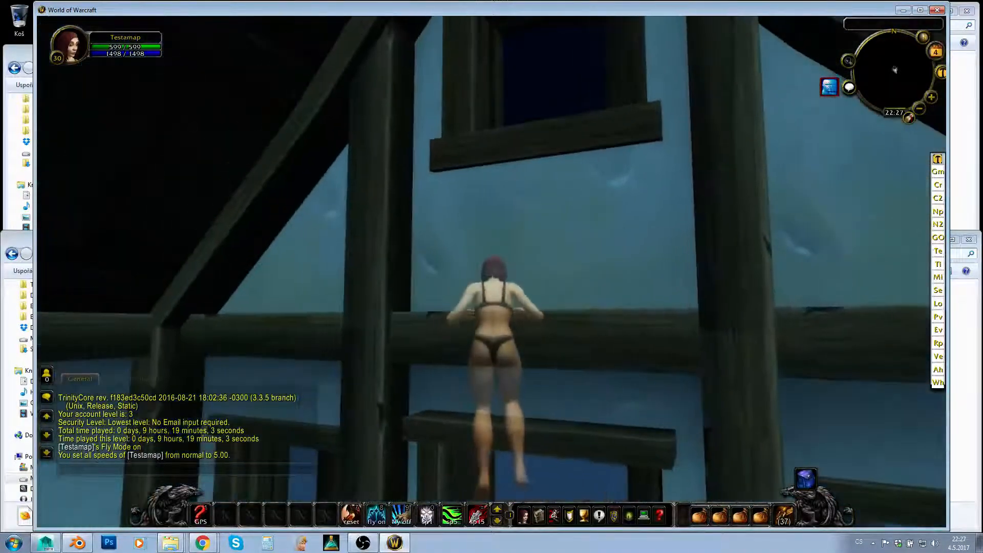
right_click_drag(492, 205, 492, 358)
key("w")
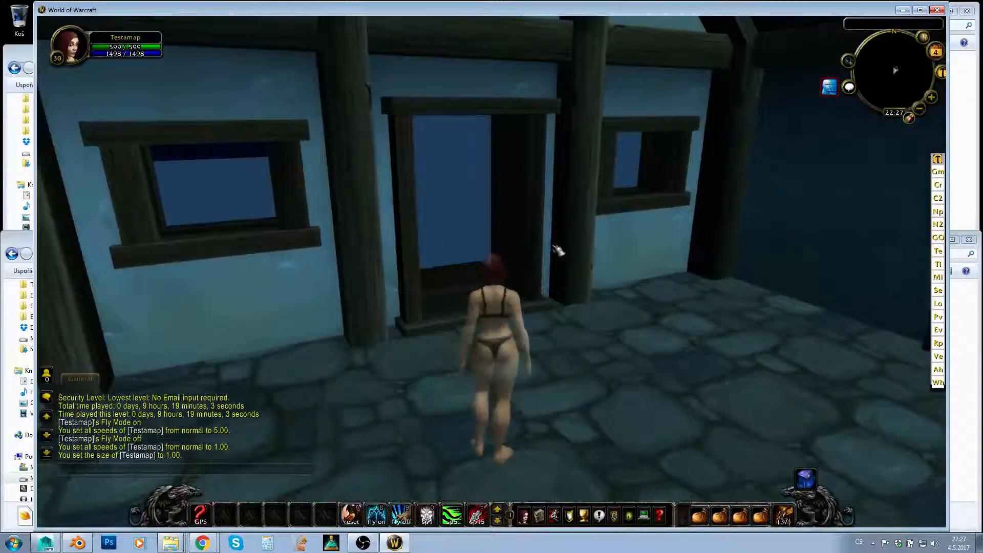
- Walk through the house's rooms and the entrance to check the interior walls, windows and doorways
key("d")
key("d")
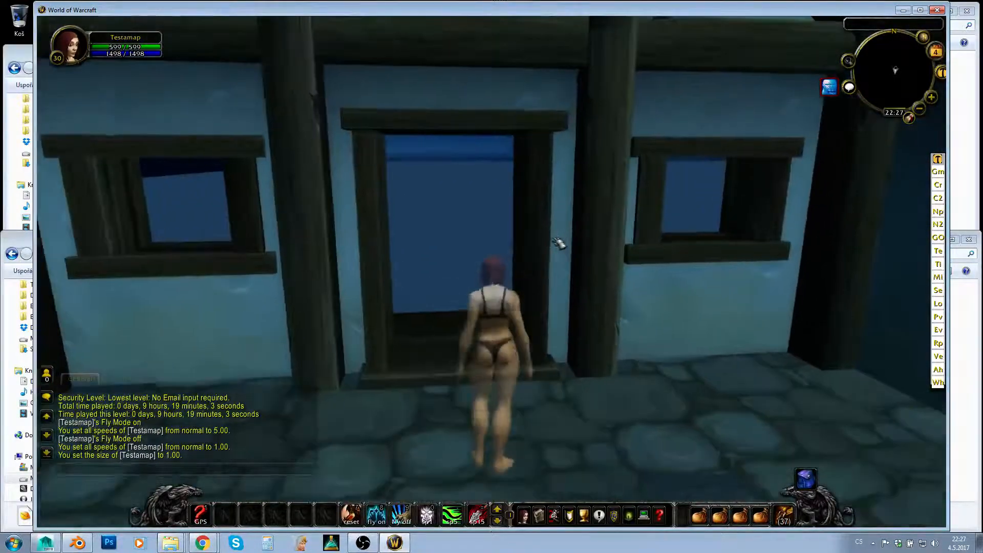
right_click_drag(560, 241, 512, 241)
key("w")
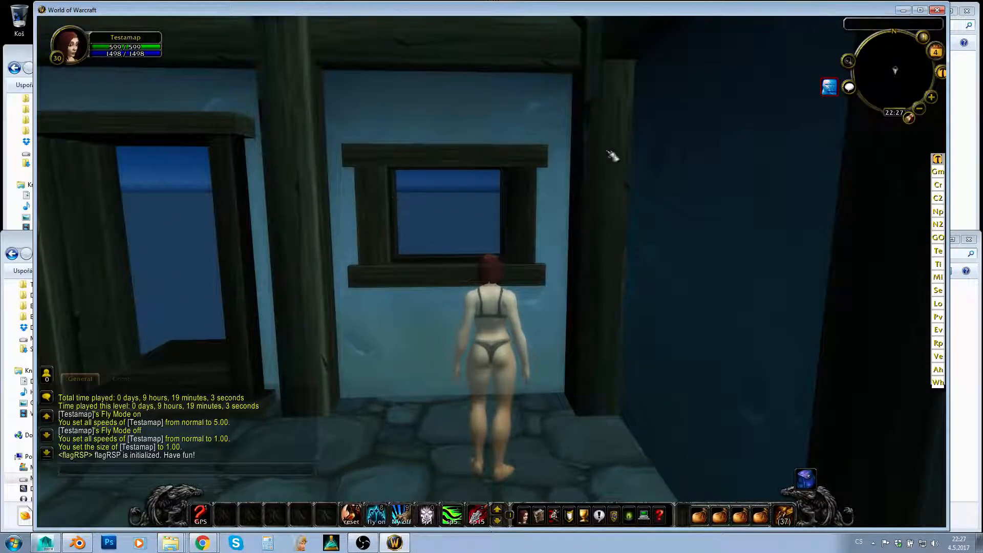
right_click_drag(680, 191, 629, 191)
key("w")
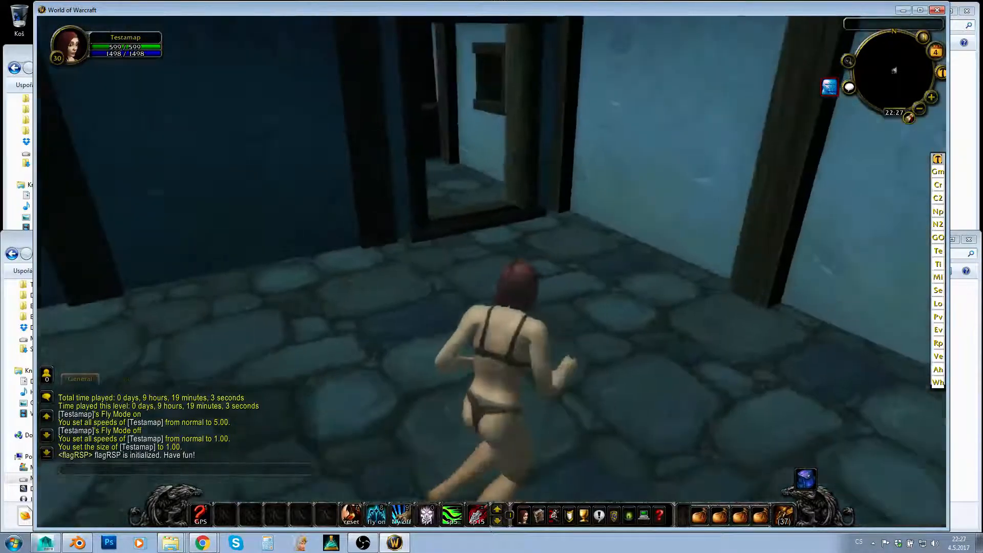
right_click_drag(557, 245, 657, 250)
key("w")
key("w")
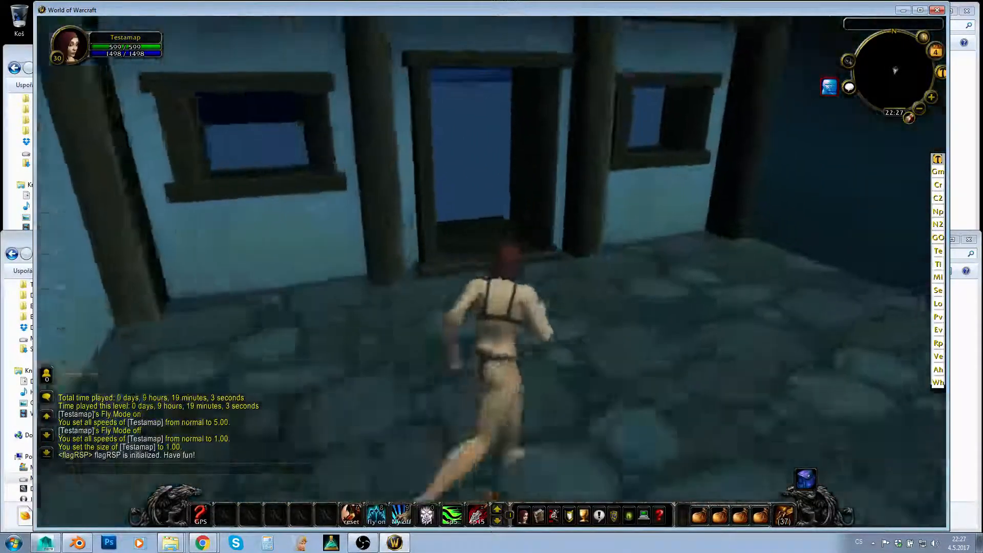
key("w")
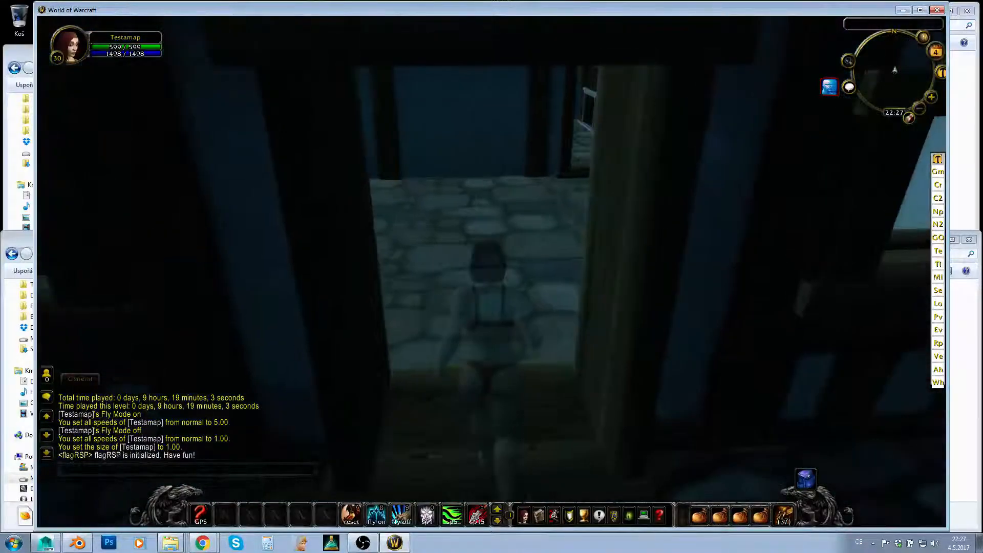
key("w")
- Check the open entrance door, its frame and the adjoining room from close camera angles
right_click_drag(503, 210, 605, 221)
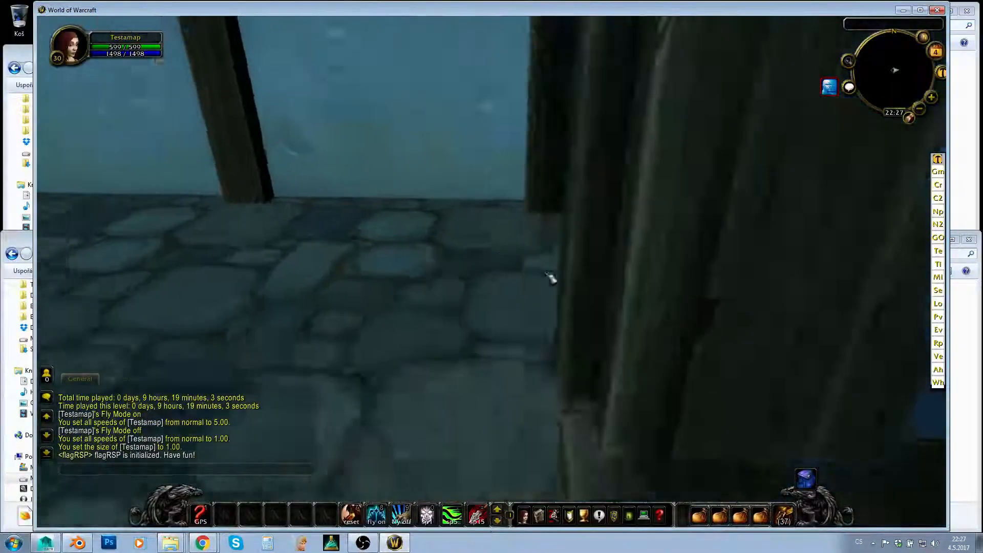
key("w")
right_click_drag(549, 277, 604, 165)
key("w")
right_click_drag(530, 184, 364, 132)
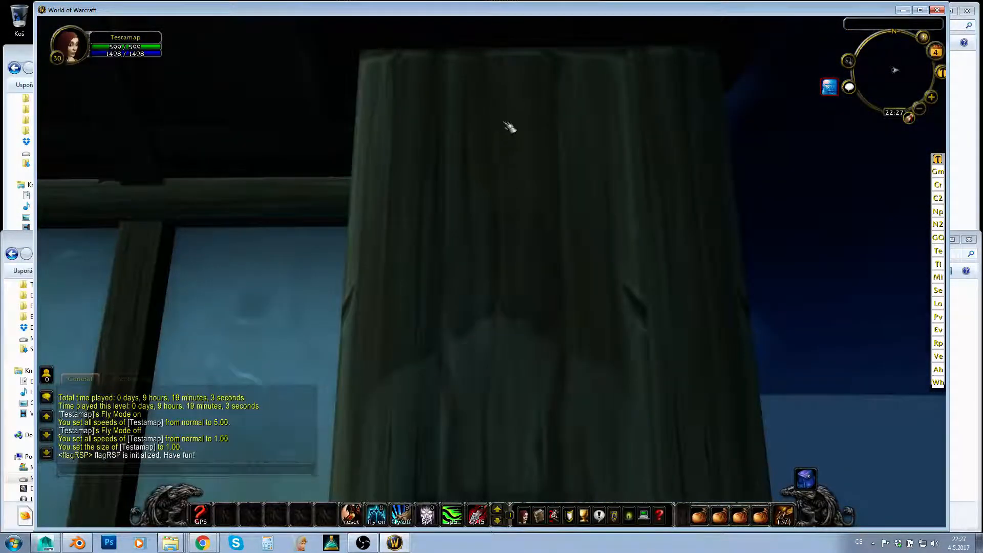
key("q")
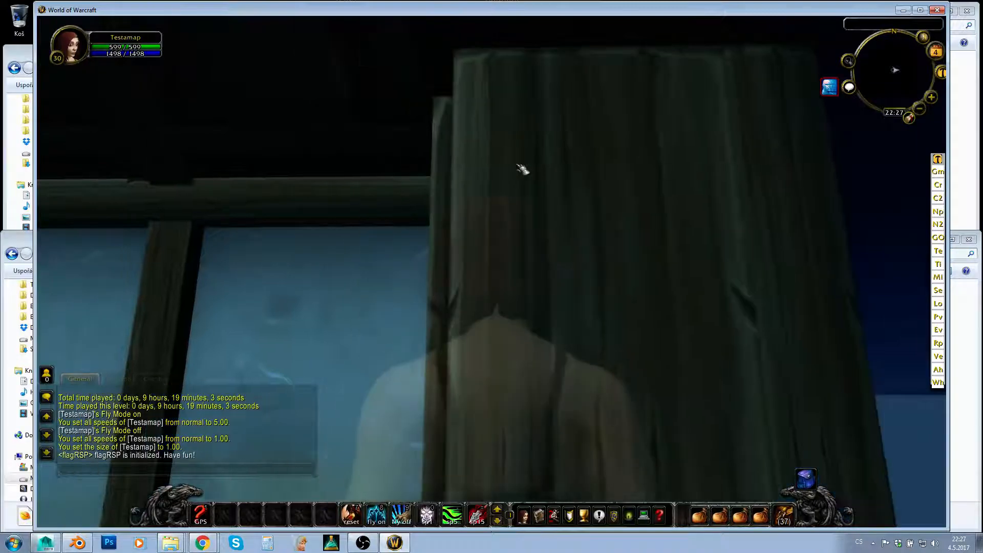
right_click_drag(677, 202, 276, 228)
key("w")
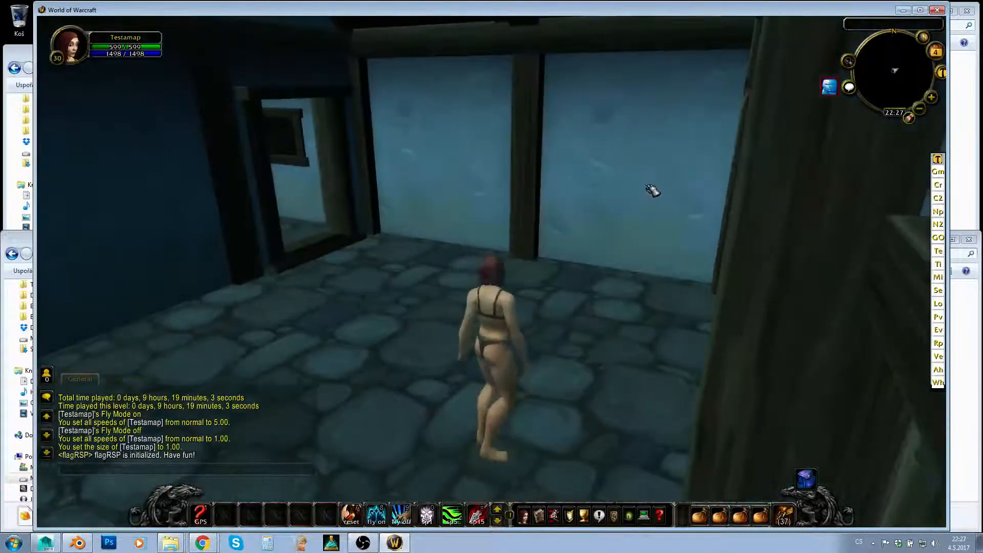
right_click_drag(653, 191, 632, 294)
key("w")
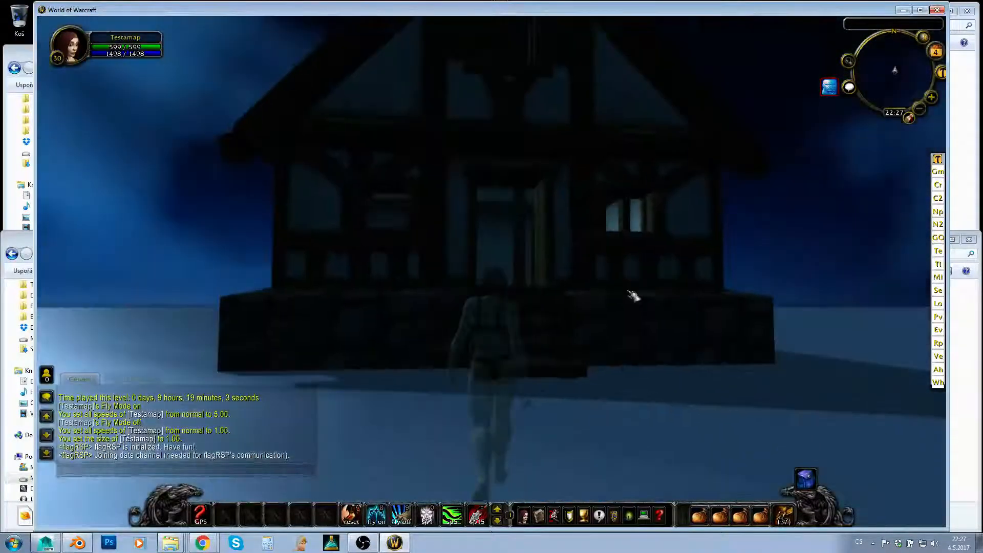
- Turn fly mode back on, set all speeds to 5 and view the whole house from above
key("s")
left_click(377, 515)
left_click(451, 514)
key("space")
right_click_drag(527, 413, 620, 189)
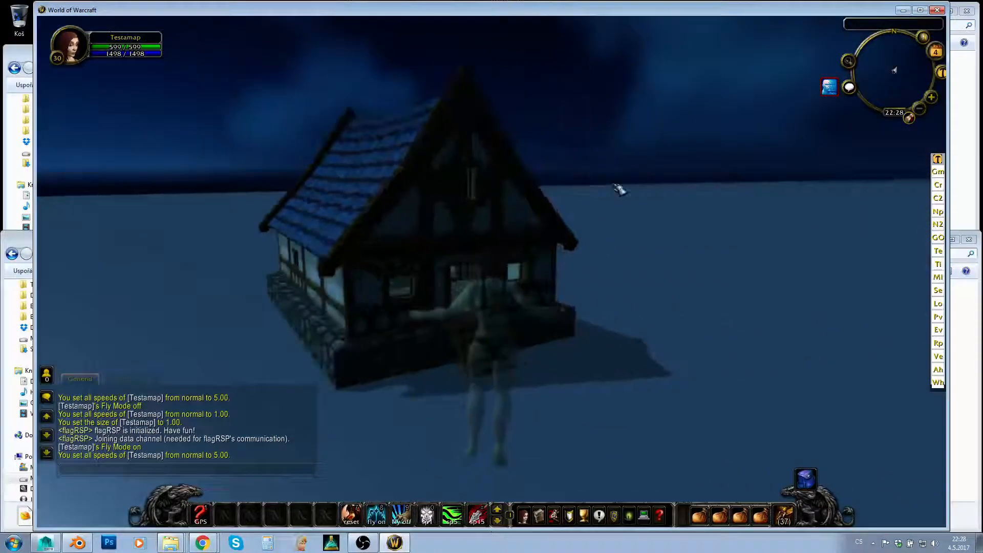
right_click_drag(659, 244, 599, 246)
key("w")
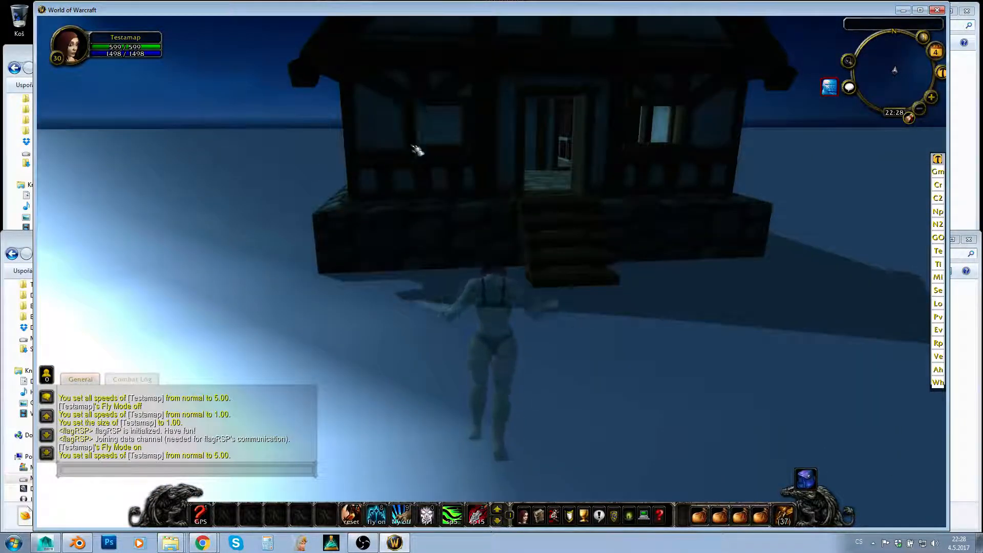
- Compare the house's exterior with its front room from inside, and reset the character's fly mode, speed and size
mouse_move(717, 95)
right_mouse_down()
mouse_move(675, 126)
mouse_move(660, 174)
mouse_move(716, 102)
right_mouse_up()
mouse_move(894, 70)
right_mouse_down()
mouse_move(865, 95)
mouse_move(894, 70)
right_mouse_up()
mouse_move(671, 190)
right_mouse_down()
mouse_move(660, 195)
mouse_move(671, 191)
mouse_move(661, 184)
mouse_move(674, 187)
right_mouse_up()
mouse_move(534, 149)
right_mouse_down()
mouse_move(512, 150)
mouse_move(563, 160)
mouse_move(538, 160)
right_mouse_up()
key("w")
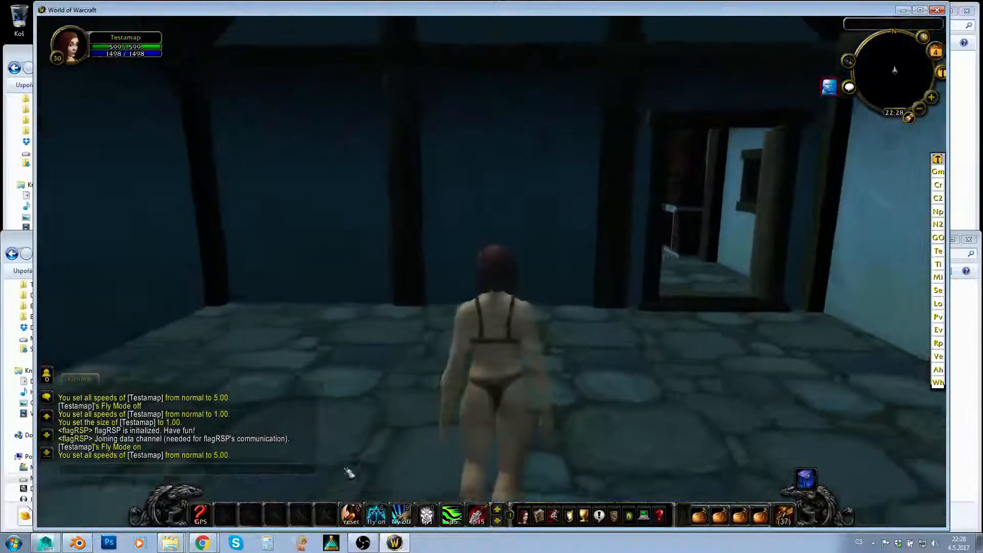
key("7")
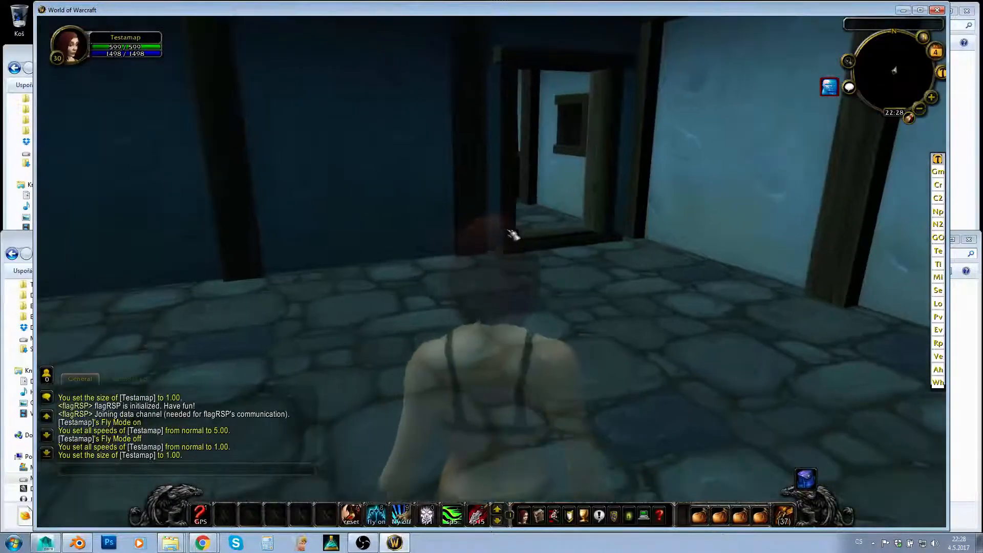
- Launch WoW Machinima Tool, set the game's time speed to 5 and minimize the tool
left_click(3, 550)
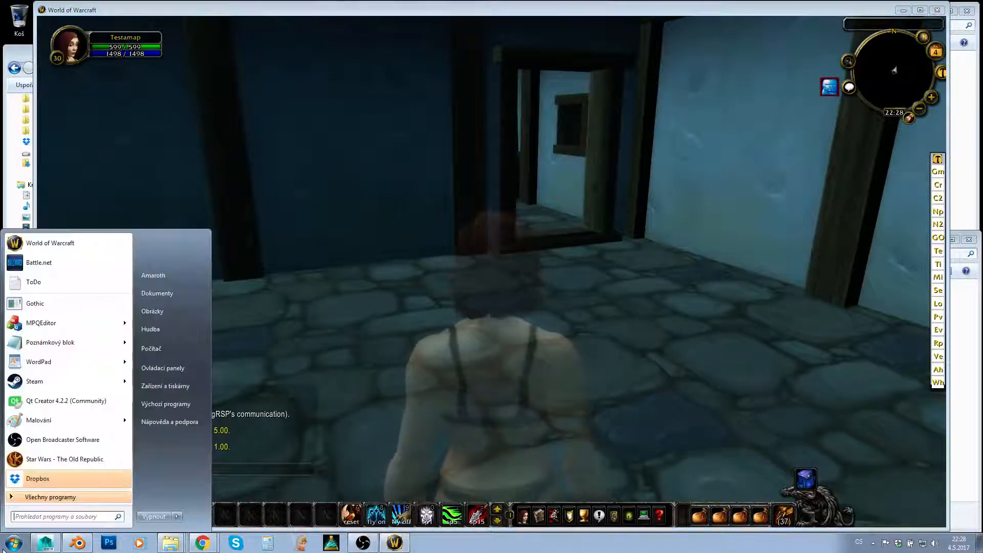
type("wmt")
left_click(61, 259)
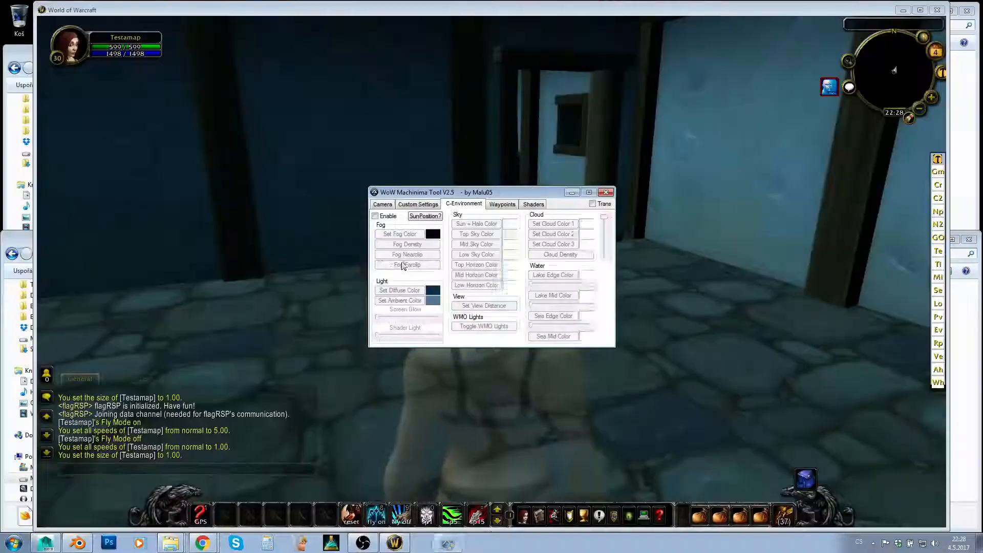
left_click(417, 204)
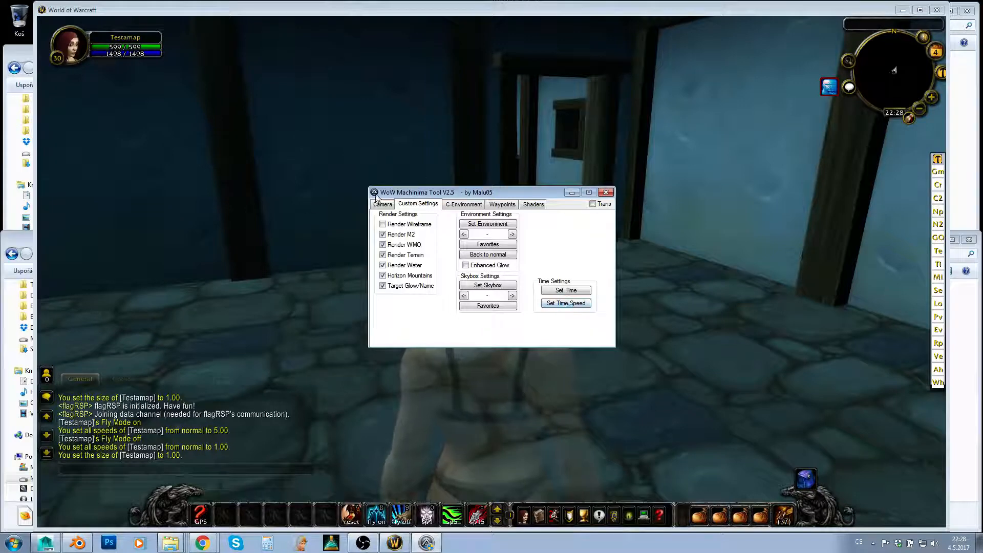
left_click(556, 304)
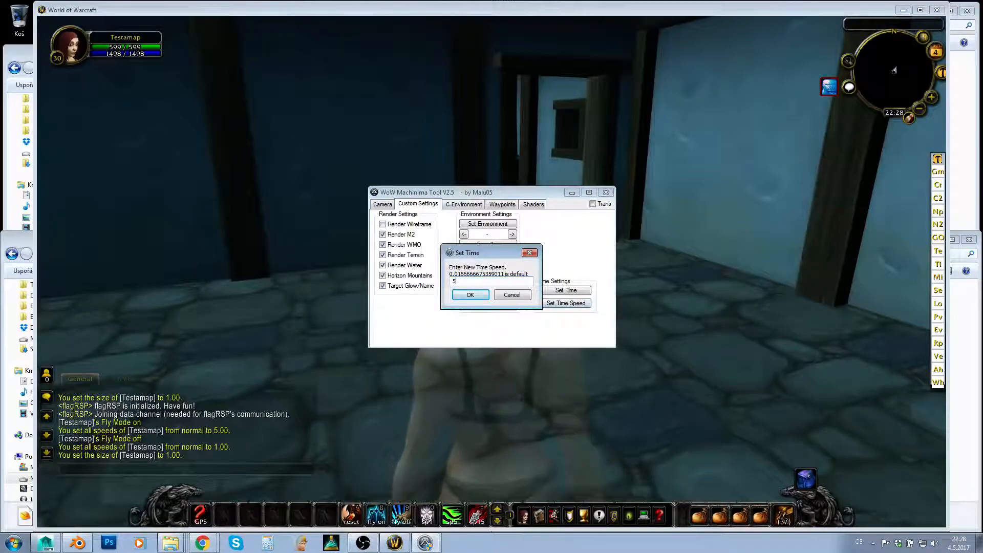
left_click(469, 296)
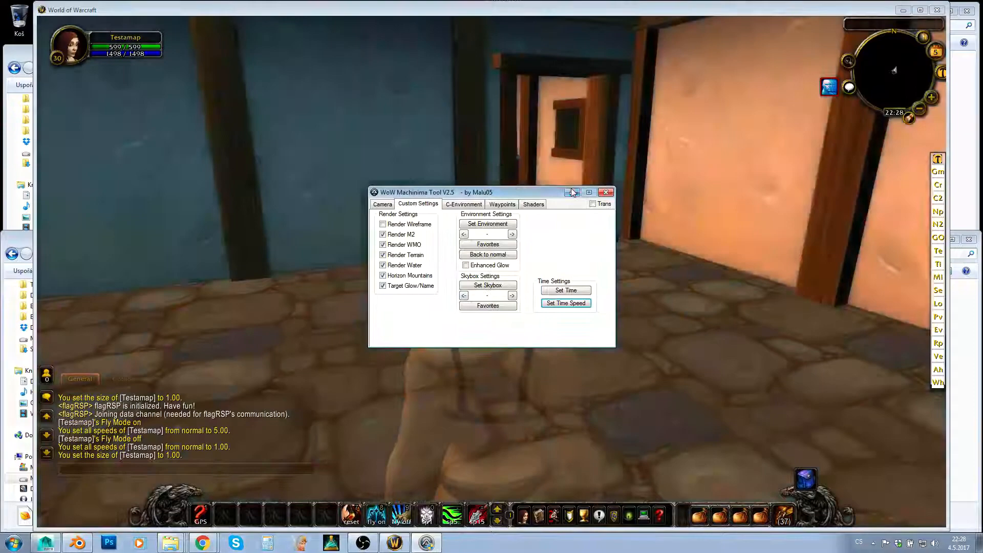
left_click(572, 192)
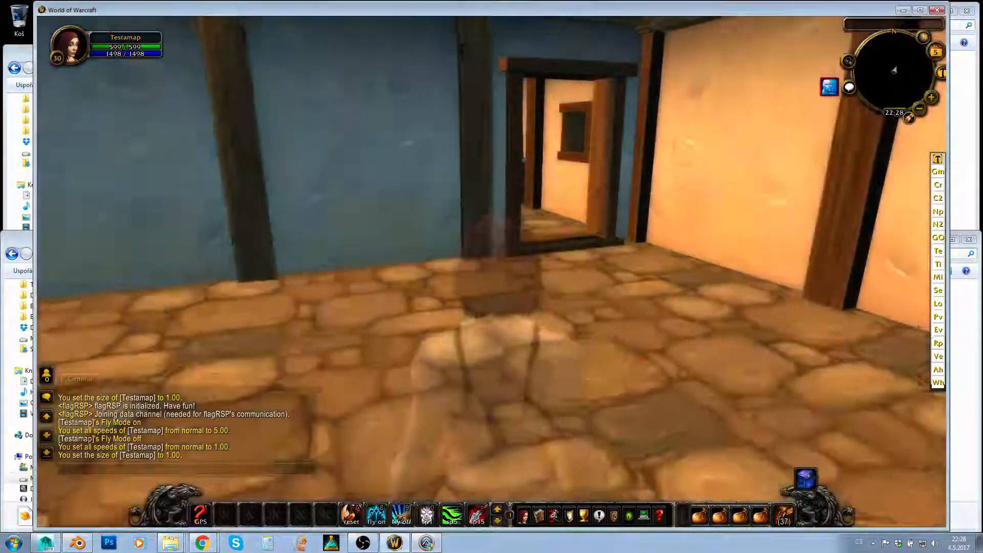
- Examine how the house's interior and exterior lighting respond to the accelerated day and night cycle
left_click_drag(570, 188, 471, 241)
key("w")
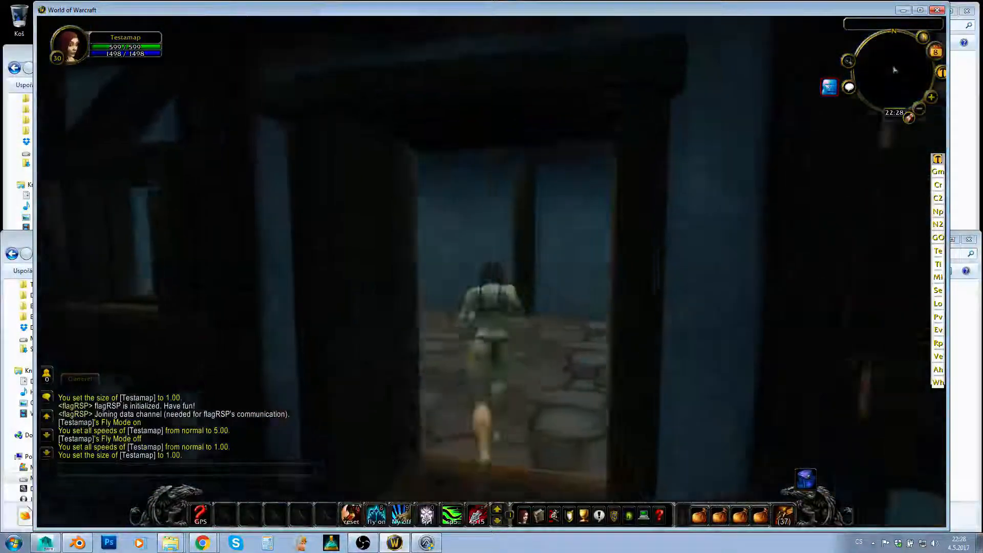
key("w")
right_click_drag(471, 240, 716, 163)
key("w")
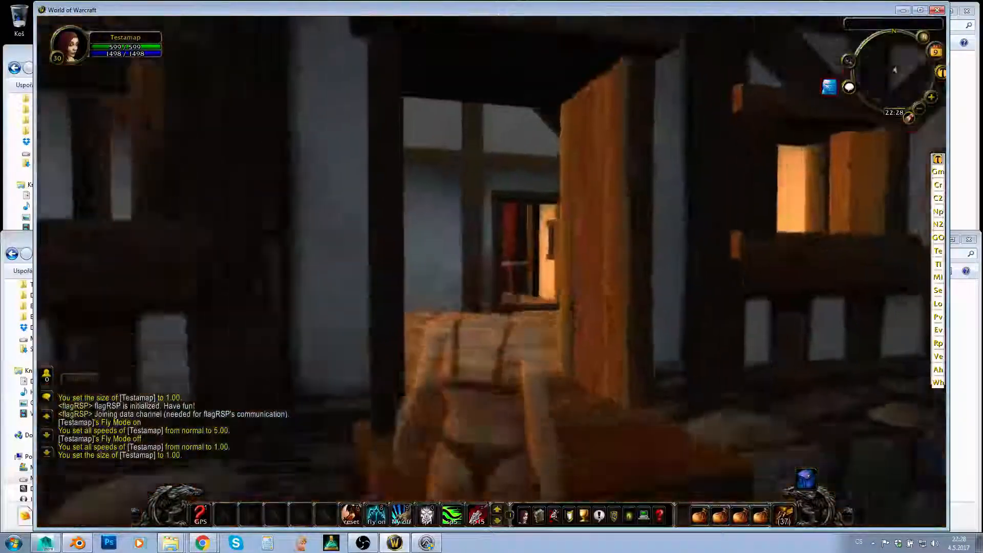
key("s")
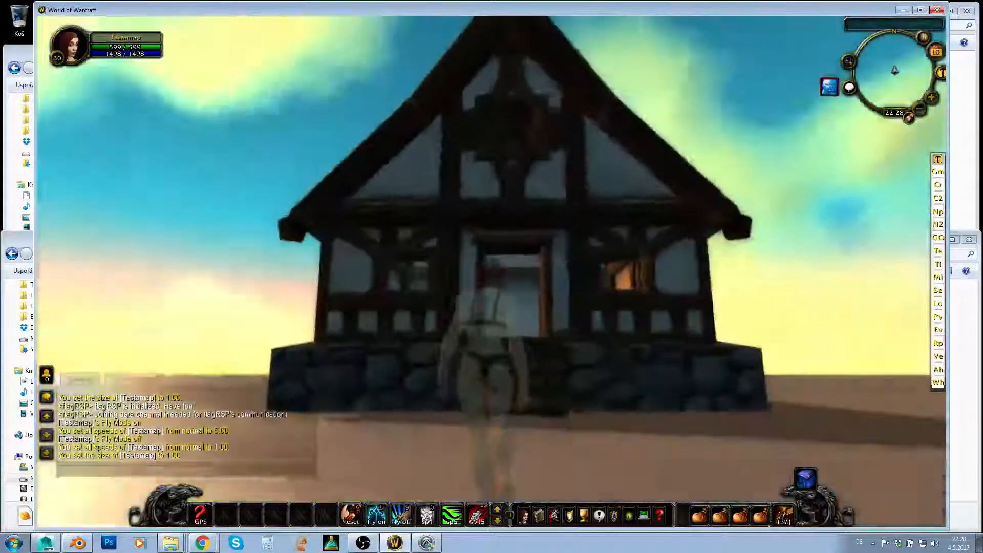
key("s")
right_click_drag(491, 276, 374, 241)
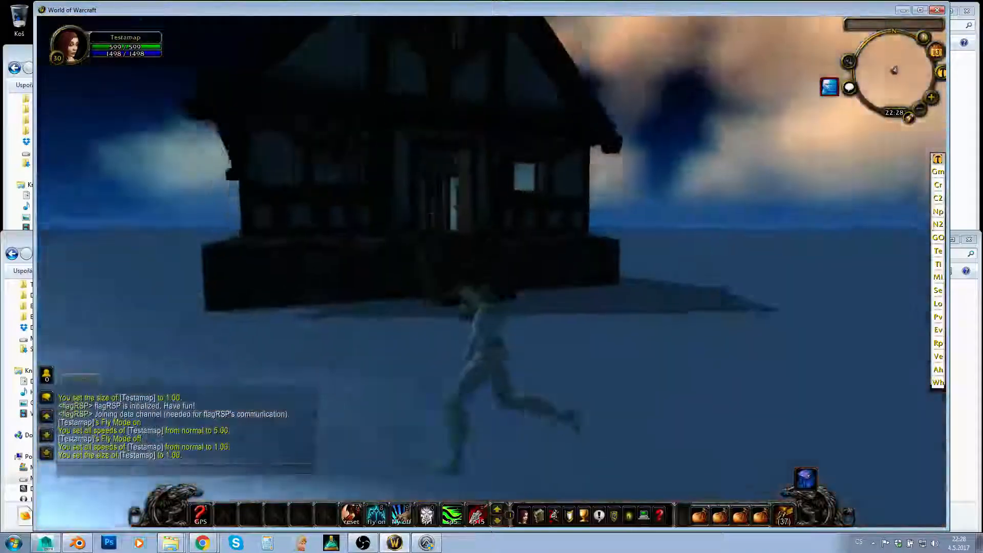